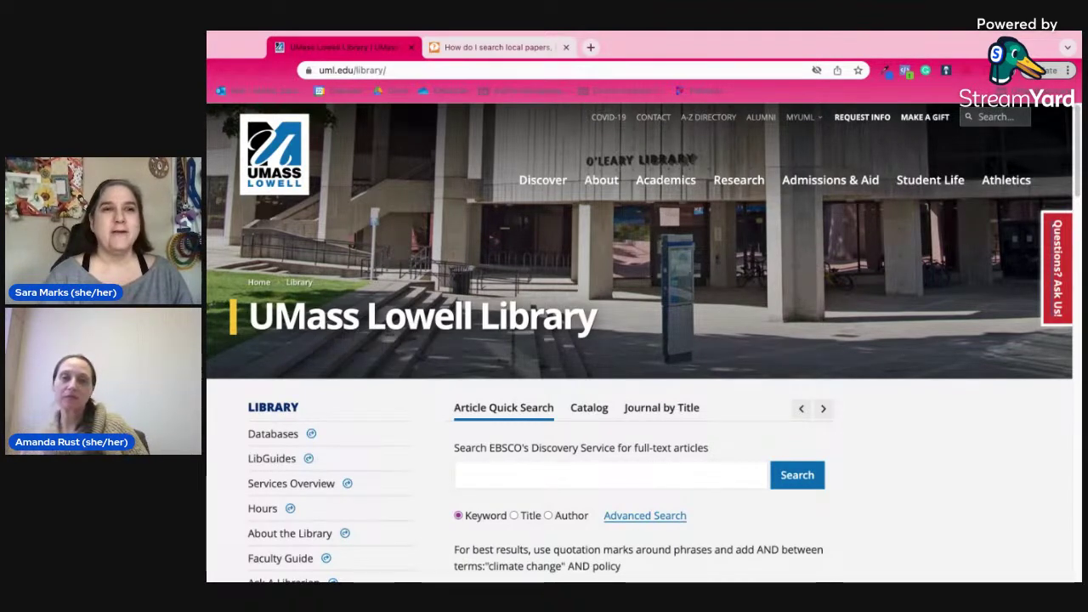
Step: Search the library's journals by title for "lowell sun"
click(656, 417)
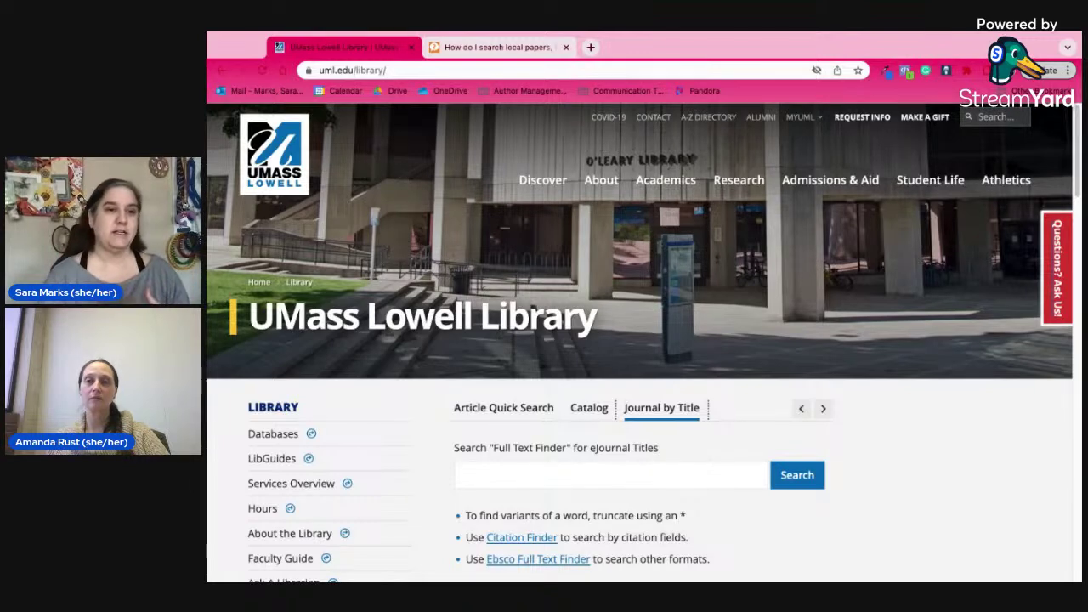
click(554, 475)
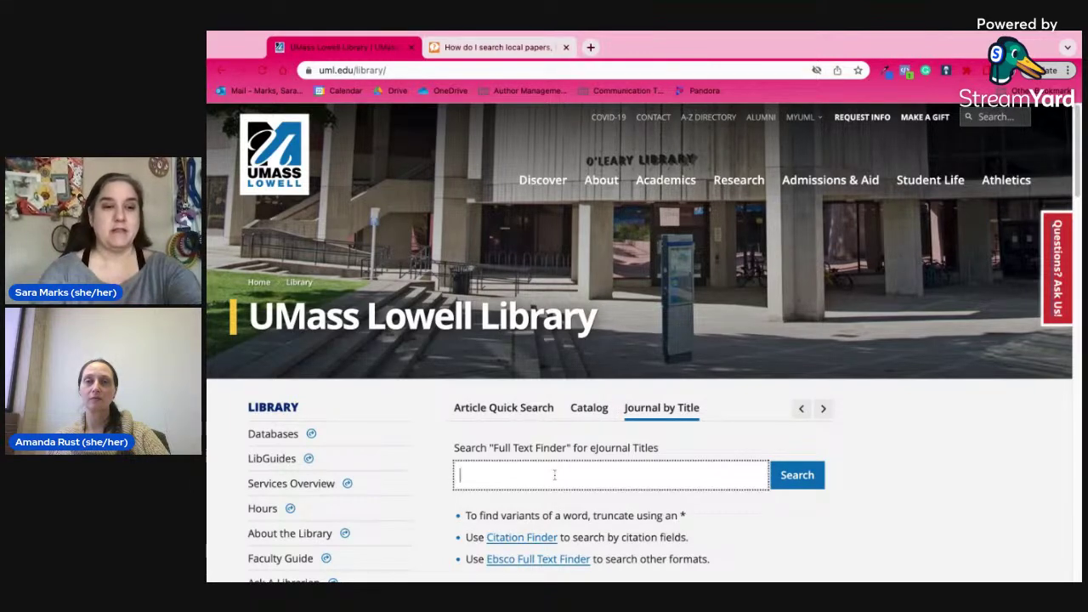
text(lowell su)
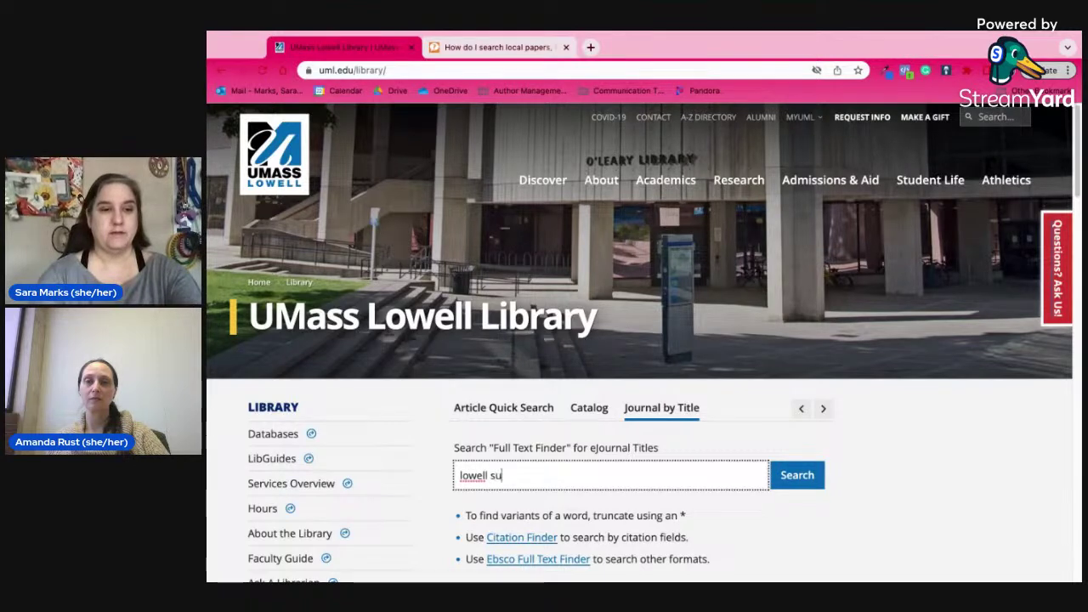
text(n)
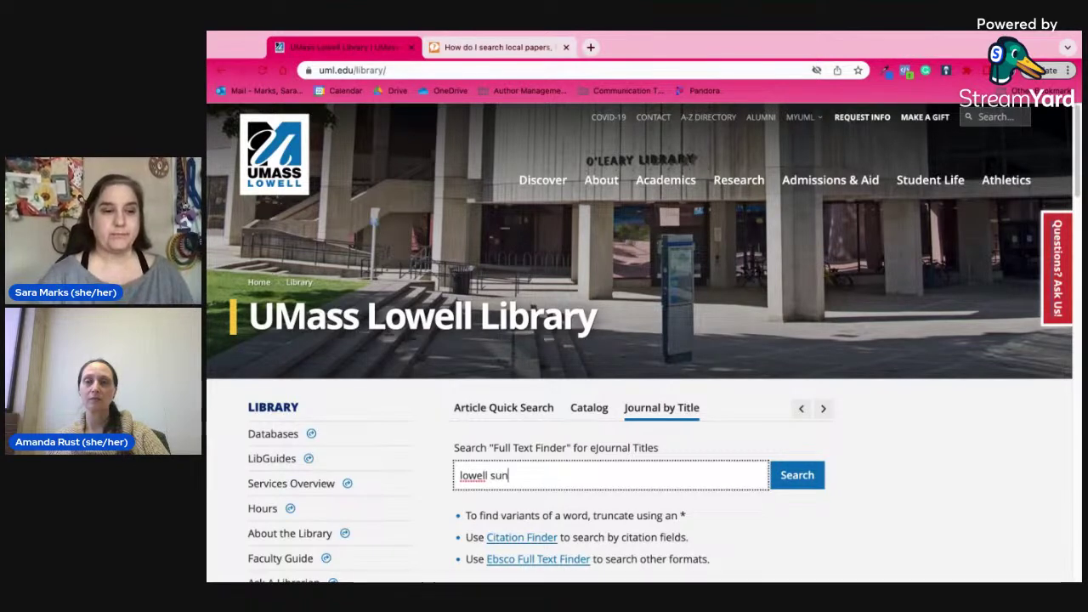
click(784, 482)
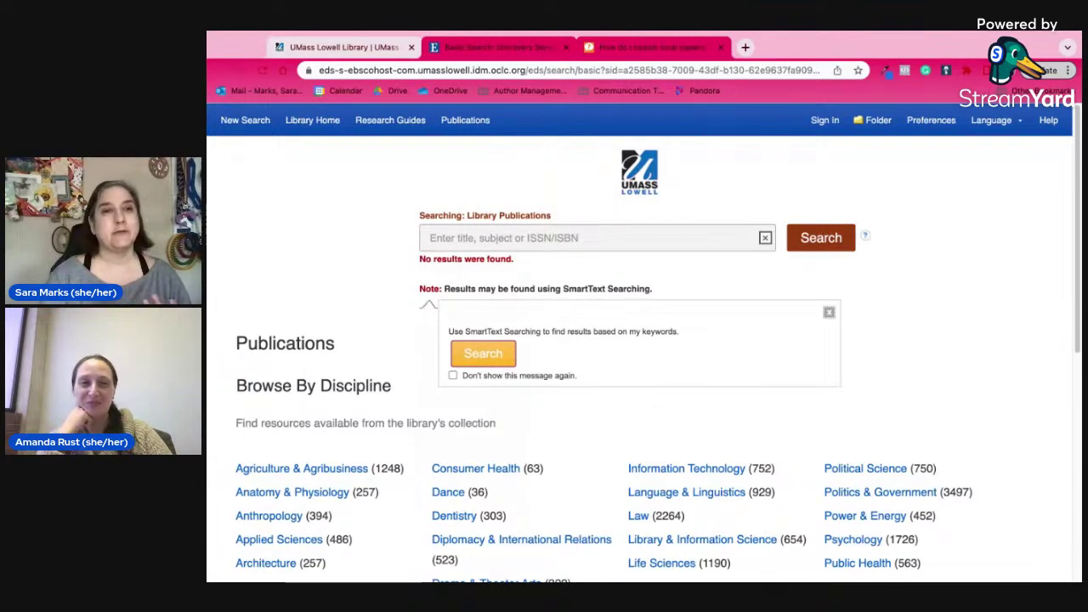
Step: View the library FAQ on searching local papers like the Lowell Sun and highlight "NEWSPAPER ARCHIVES" in the answer
key(ctrl+Tab)
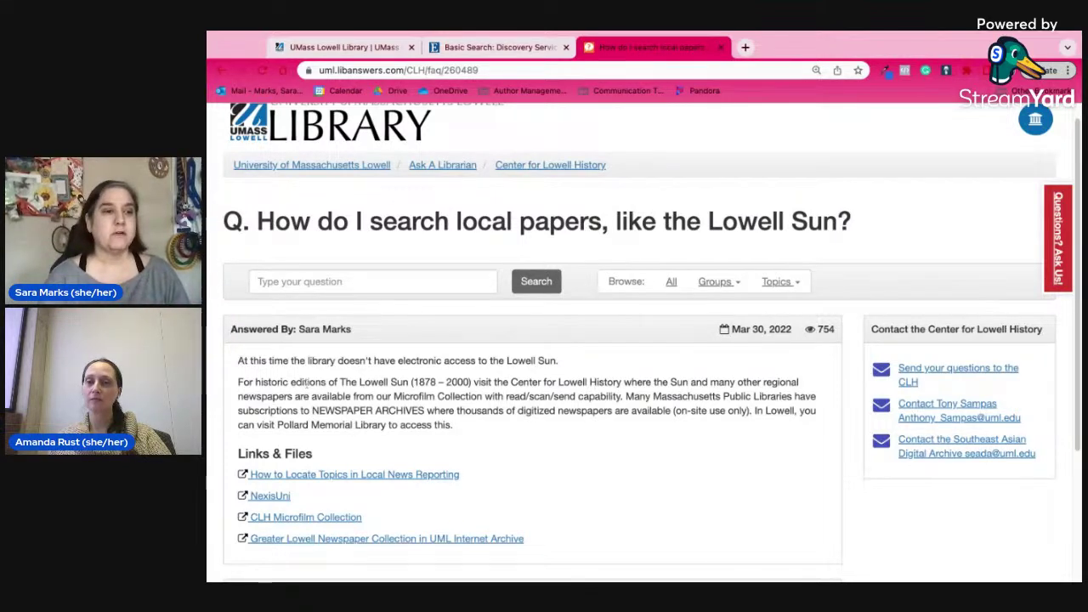
drag(313, 412, 425, 413)
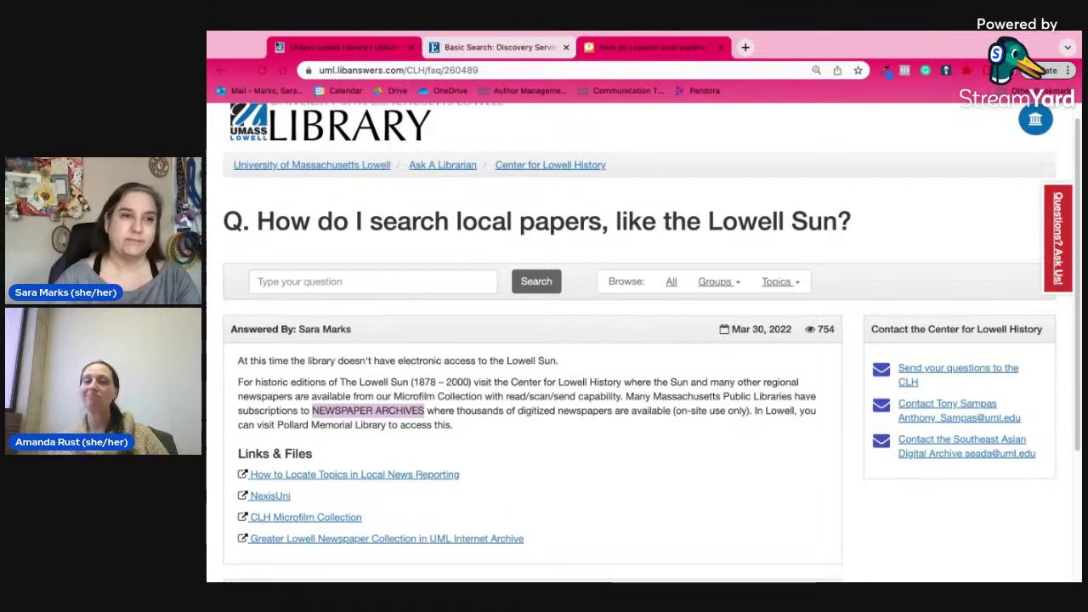
Step: Open the A-Z Databases list from the library home page and filter it to the Newspapers & Magazines type
click(344, 46)
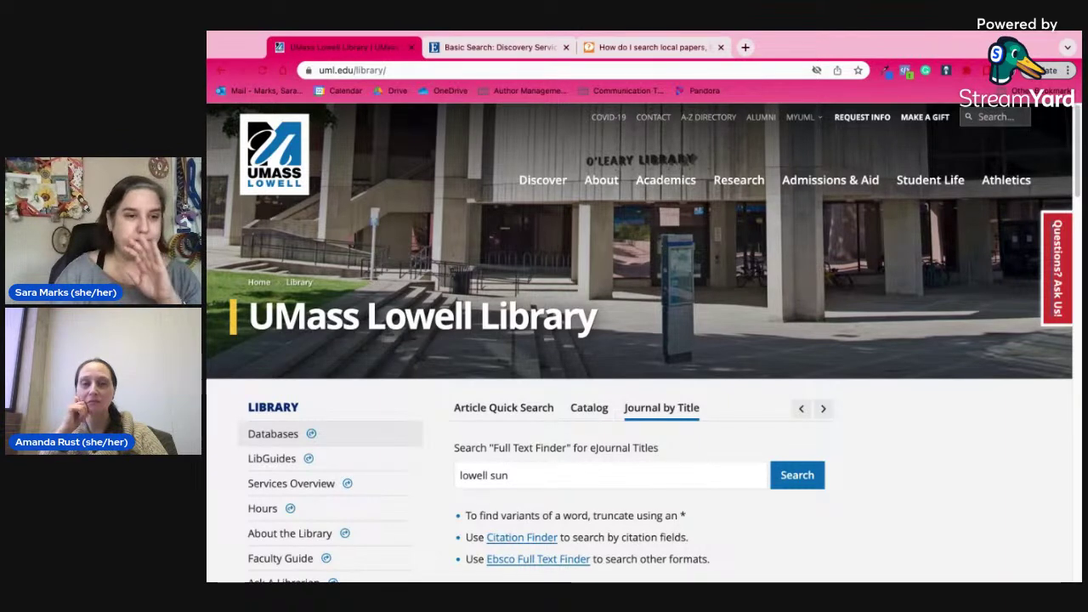
click(273, 433)
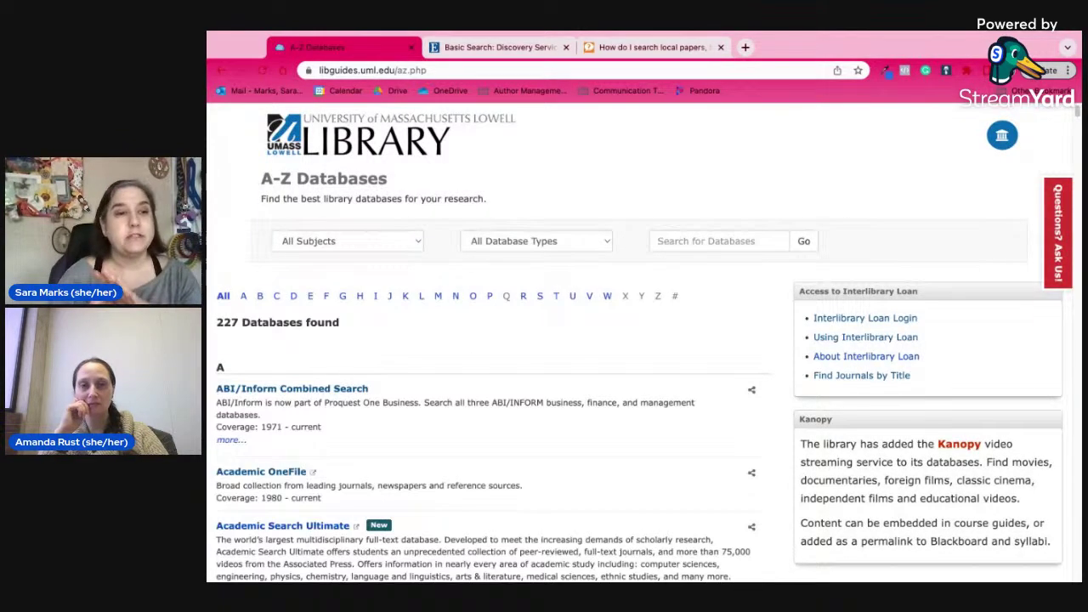
click(489, 245)
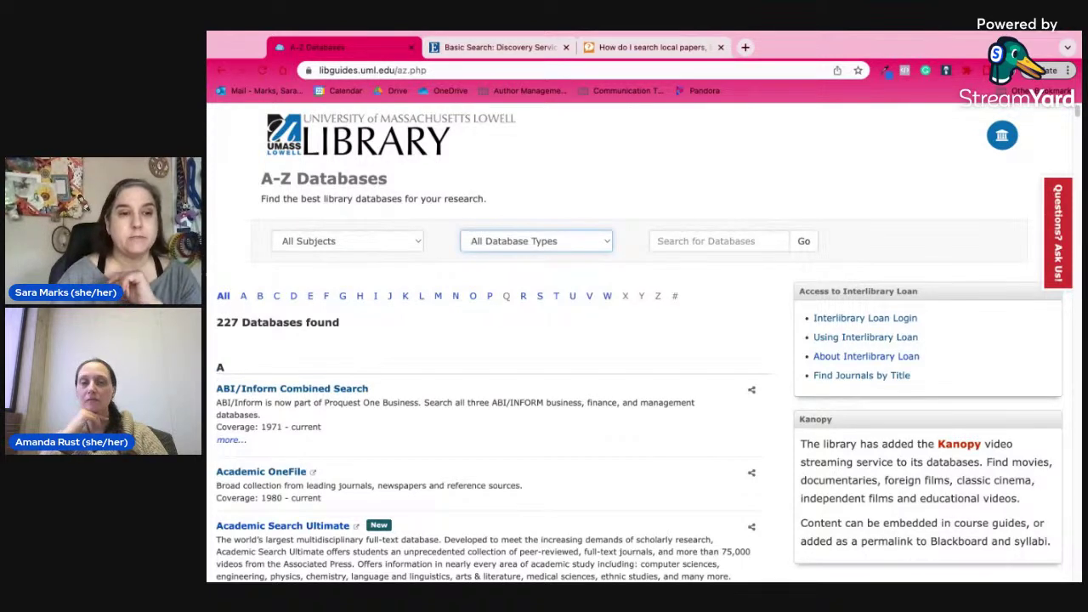
click(527, 383)
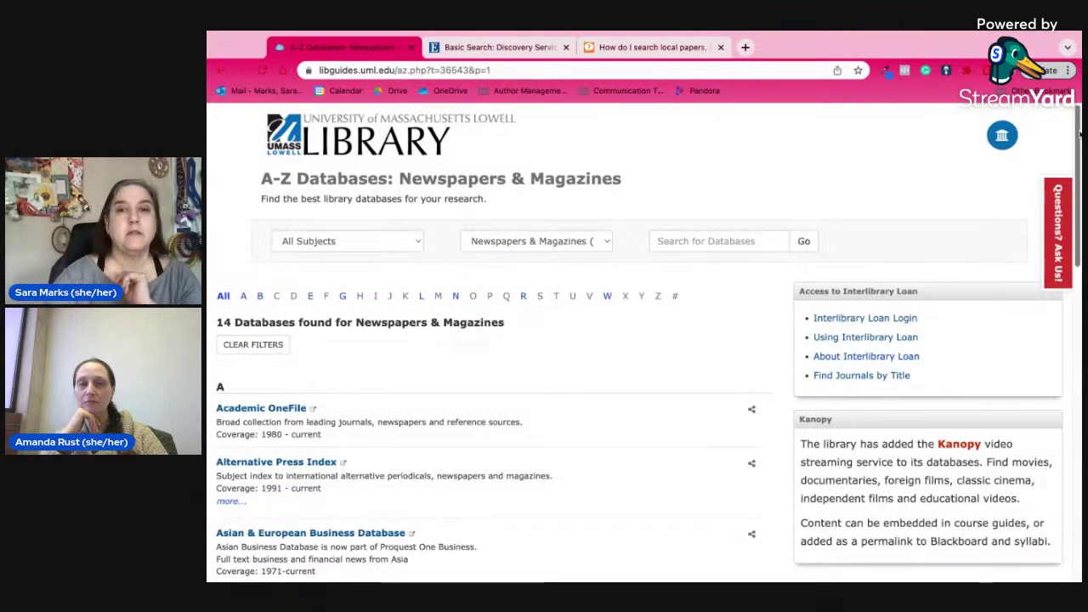
Step: Look through the newspaper and magazine databases and examine the coverage dates of New York Times and New York Times, Historical
scroll(1078, 135, down, 3)
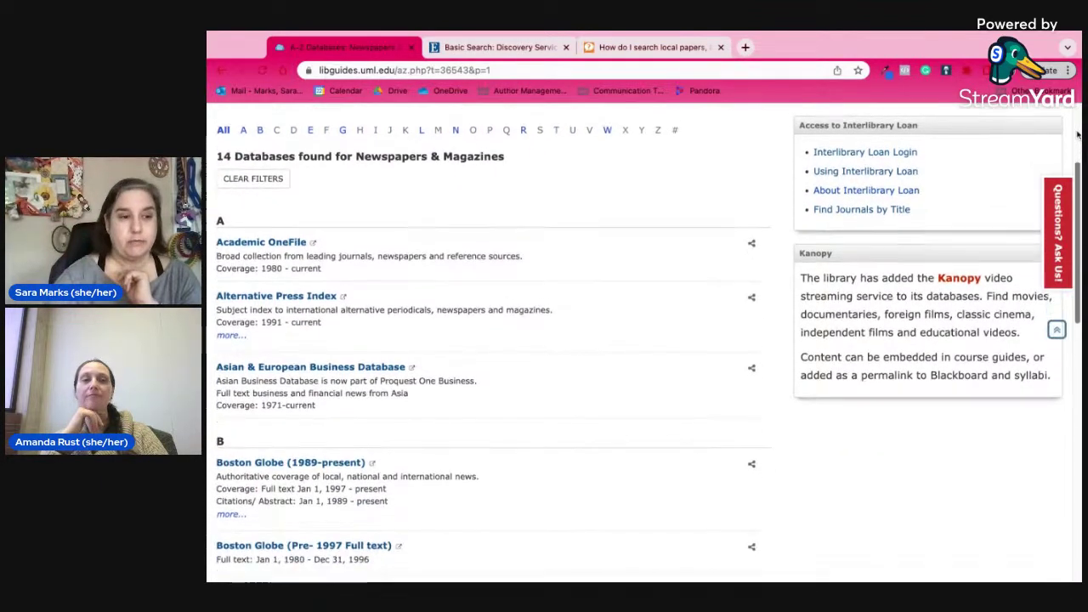
scroll(327, 228, down, 2)
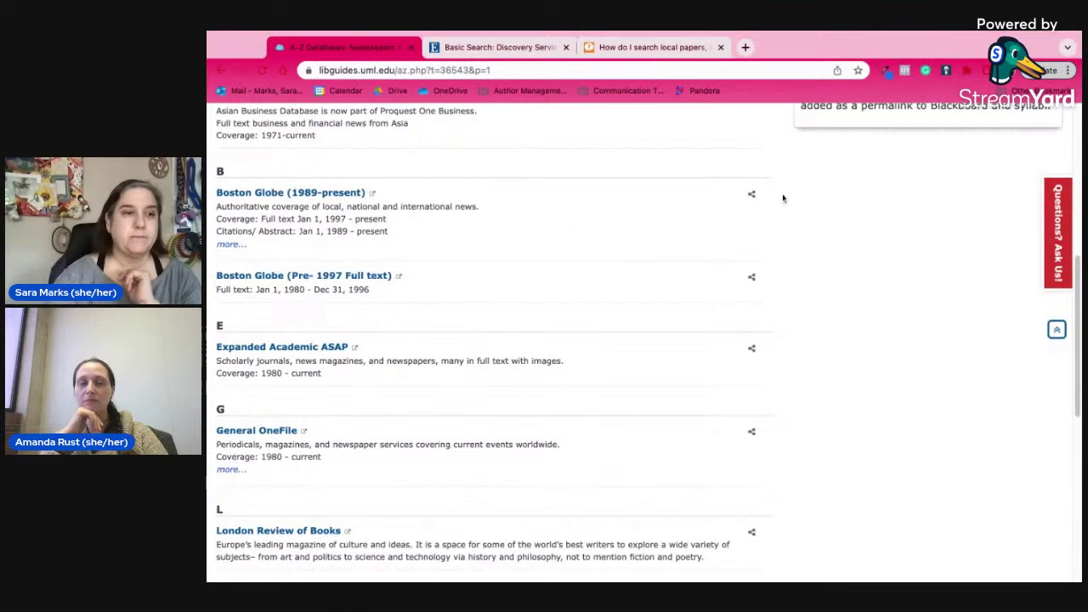
scroll(1077, 289, up, 2)
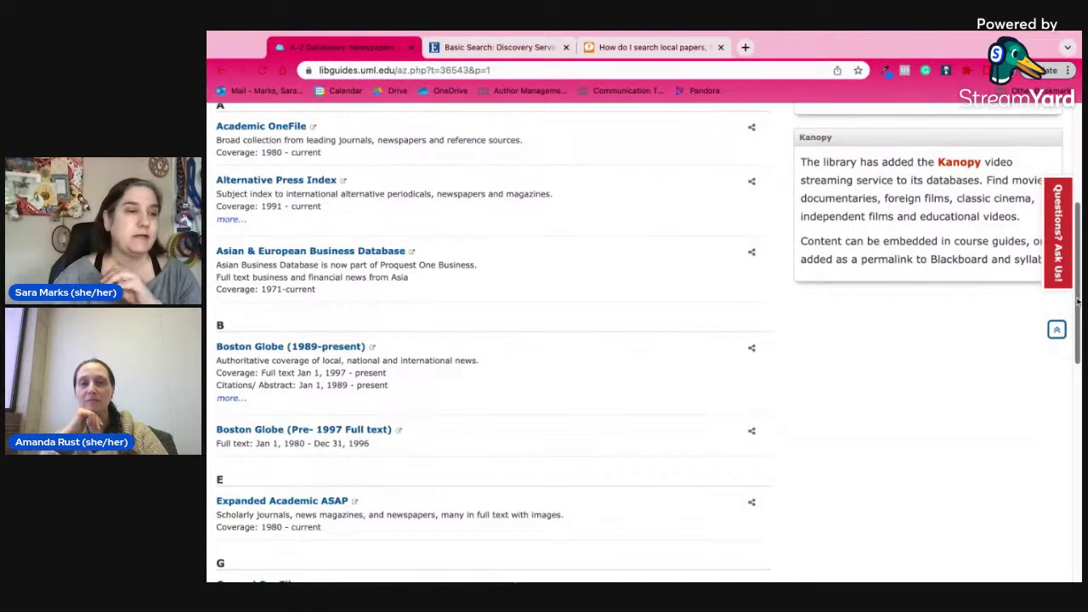
scroll(1078, 301, down, 5)
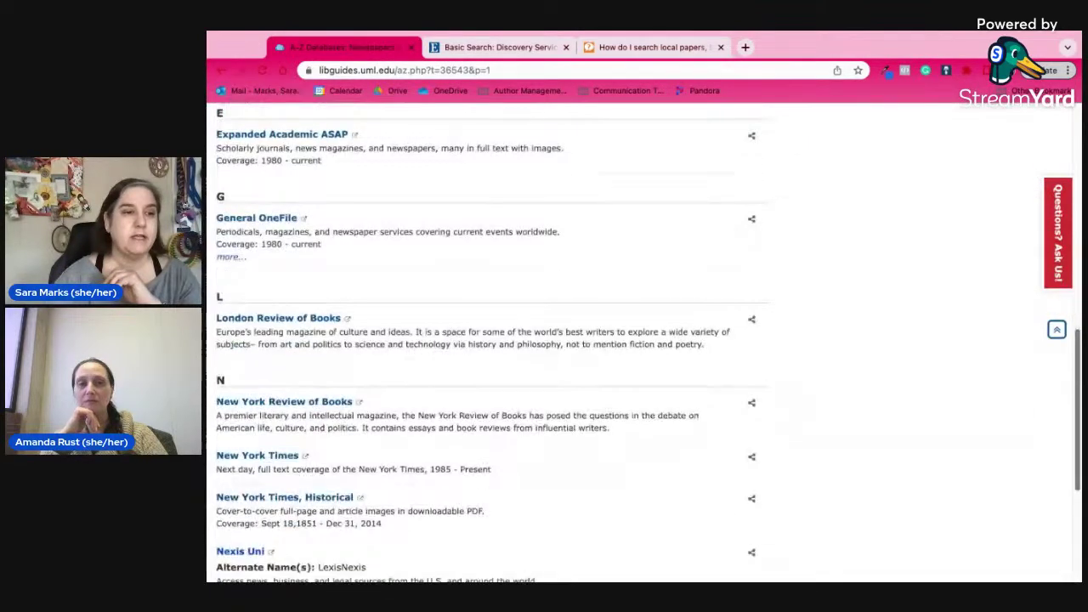
scroll(489, 340, down, 2)
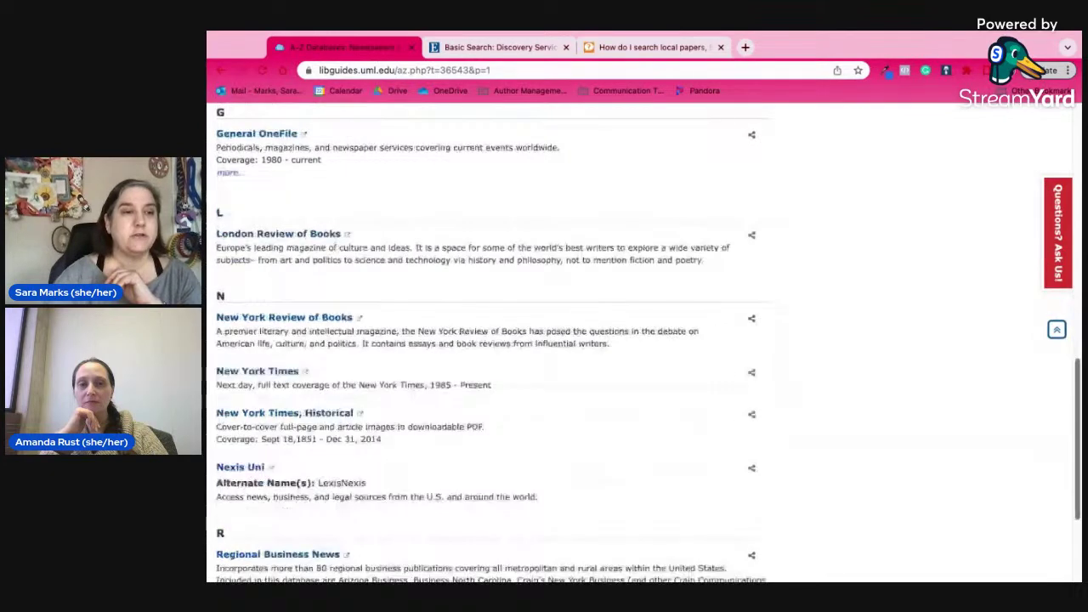
scroll(266, 216, down, 4)
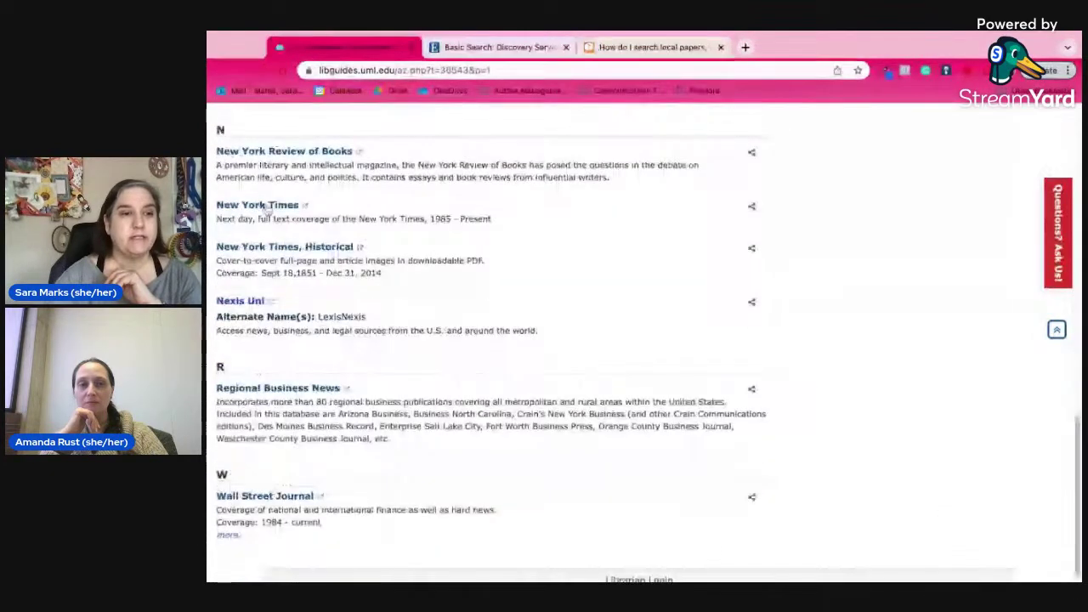
triple_click(217, 273)
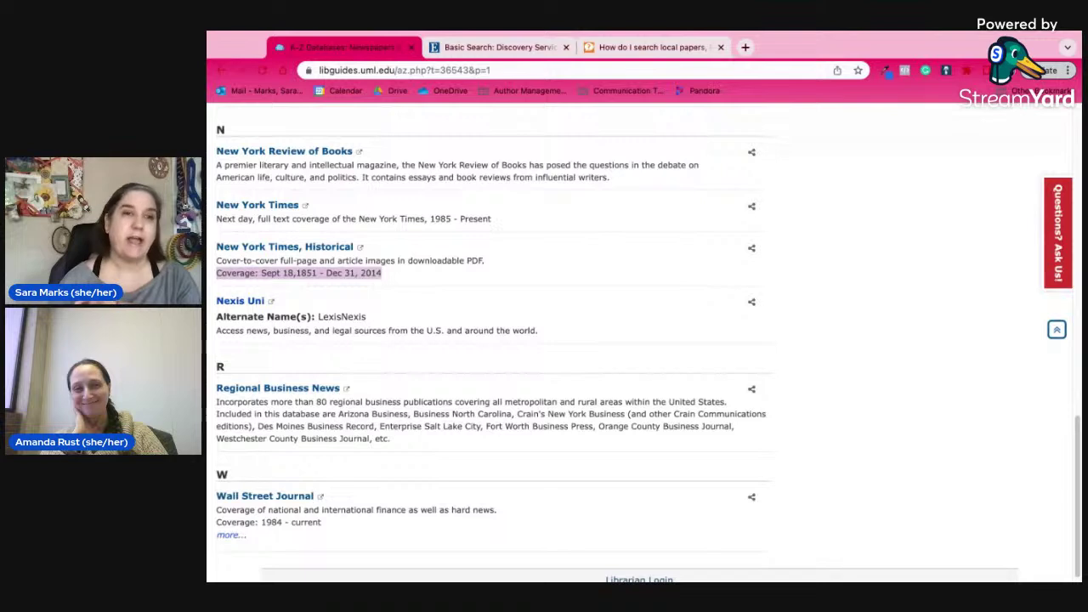
drag(218, 218, 262, 219)
click(262, 218)
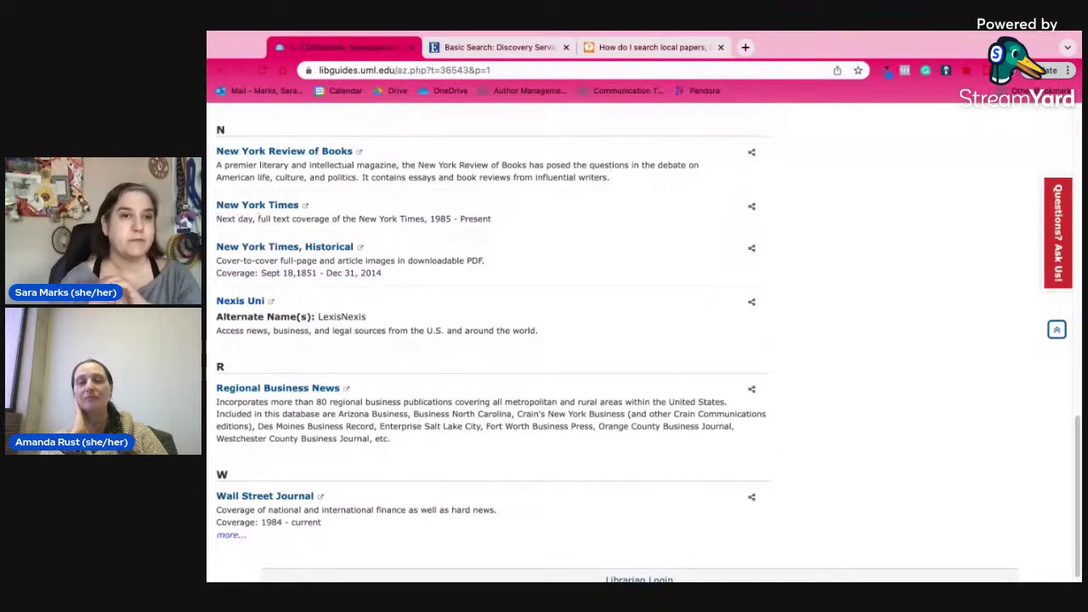
triple_click(262, 219)
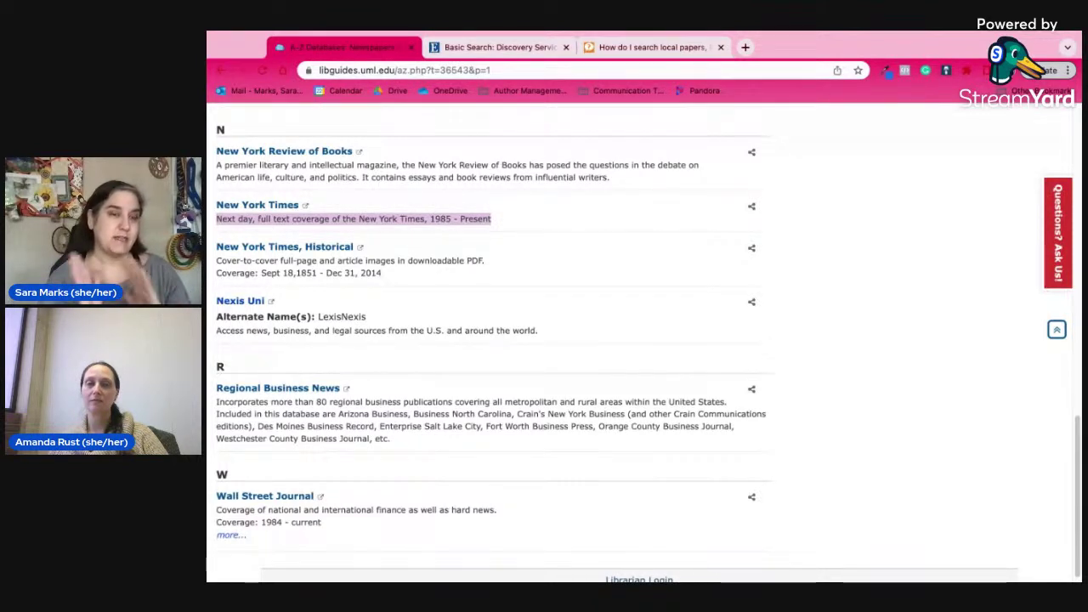
Step: Open the March 27, 2023 article "If We Don't Master A.I., It Will Master Us." from the New York Times database and review it through its source citation
click(241, 207)
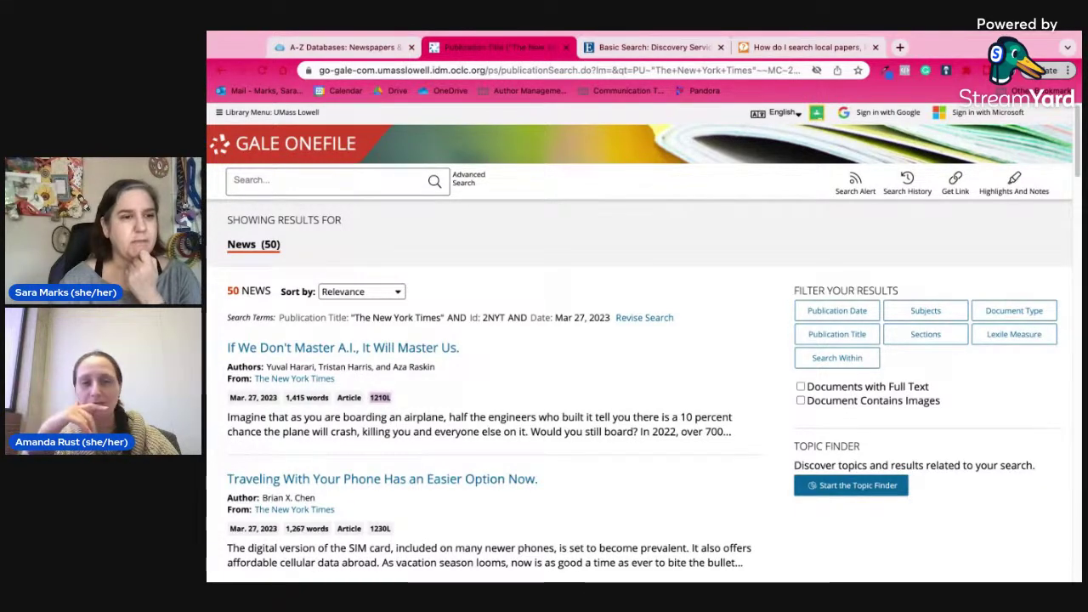
click(375, 351)
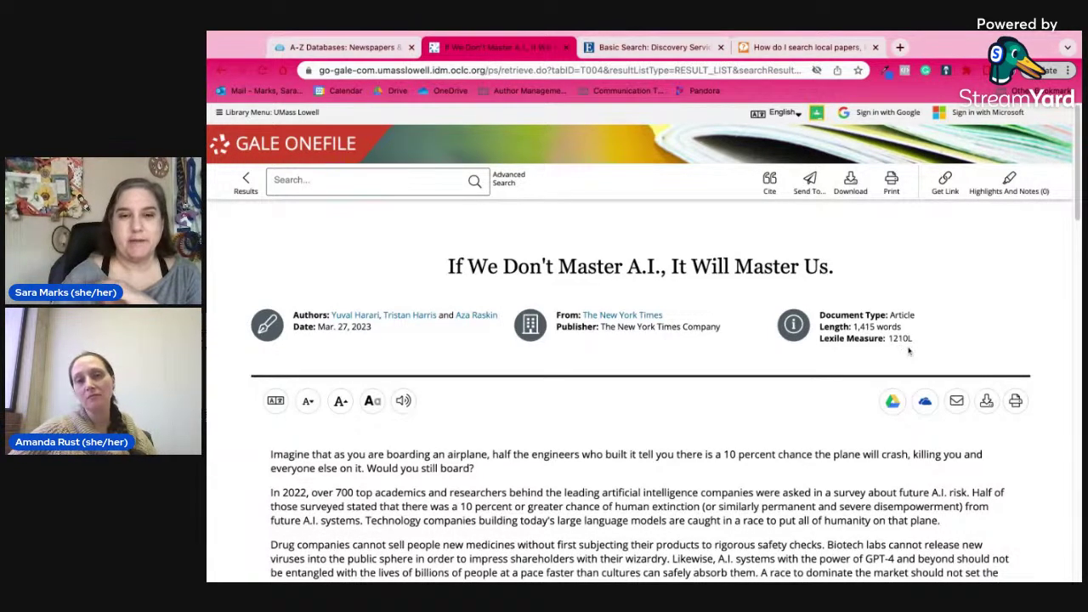
scroll(1078, 178, down, 3)
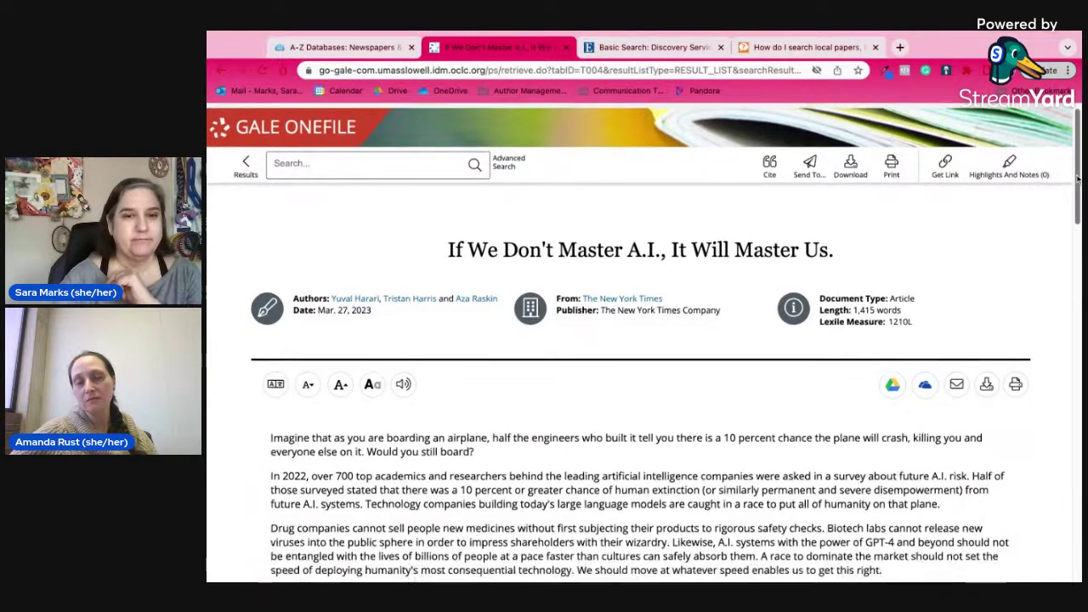
scroll(410, 182, up, 1)
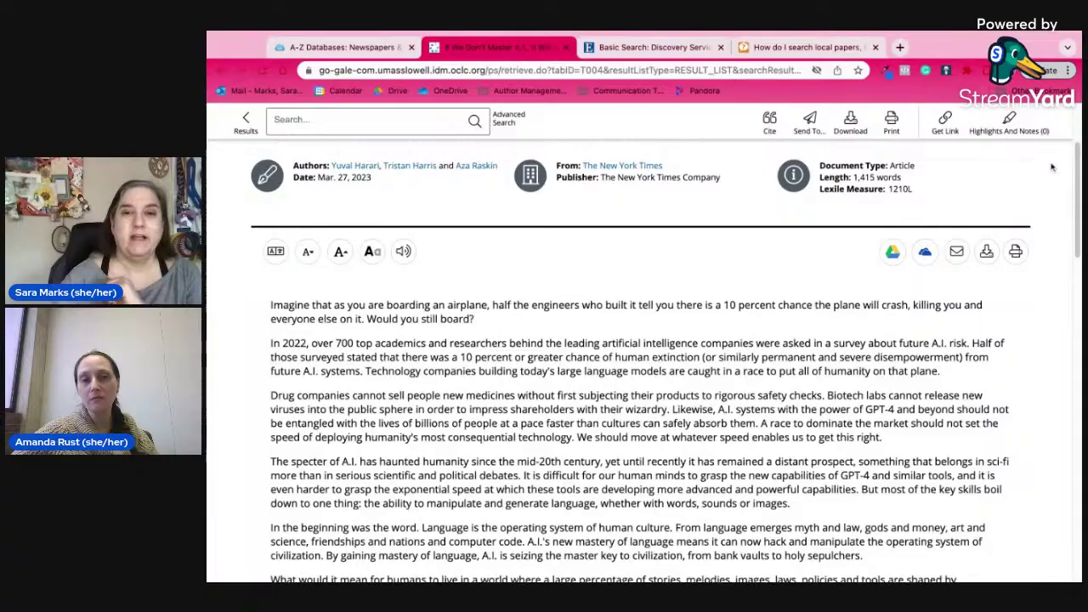
drag(1080, 175, 1080, 470)
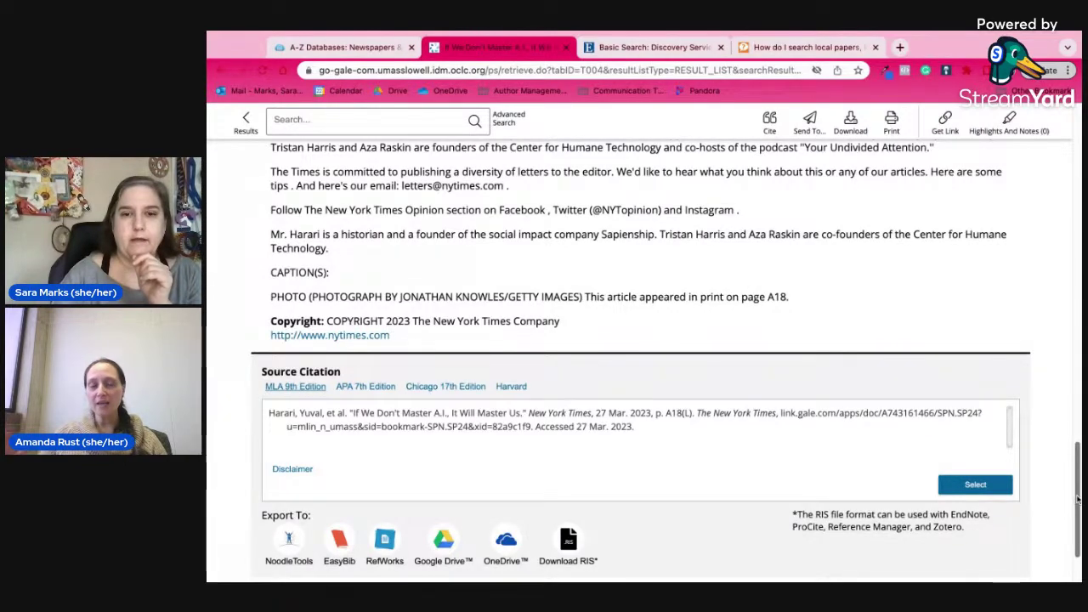
scroll(1079, 500, up, 5)
scroll(1078, 500, up, 15)
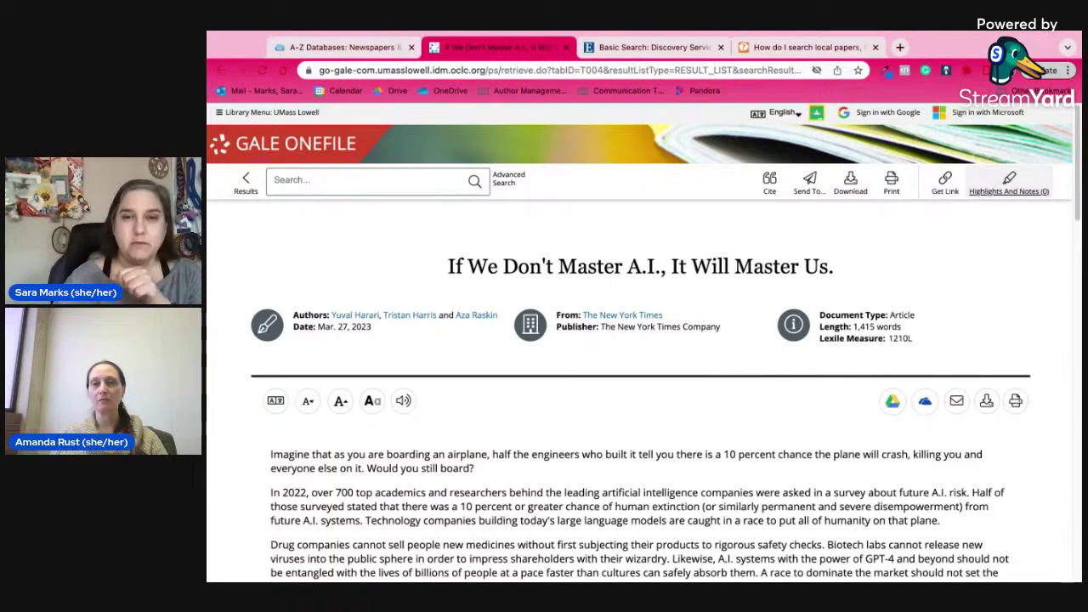
Step: View the article's highlights and notes, including the option to view all of them
click(1008, 183)
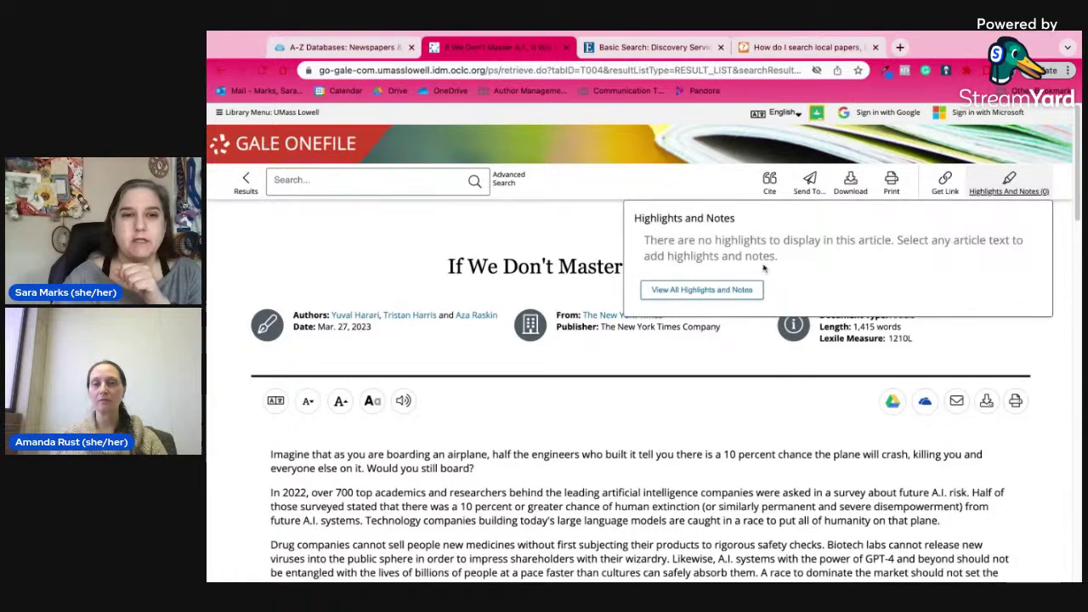
click(705, 291)
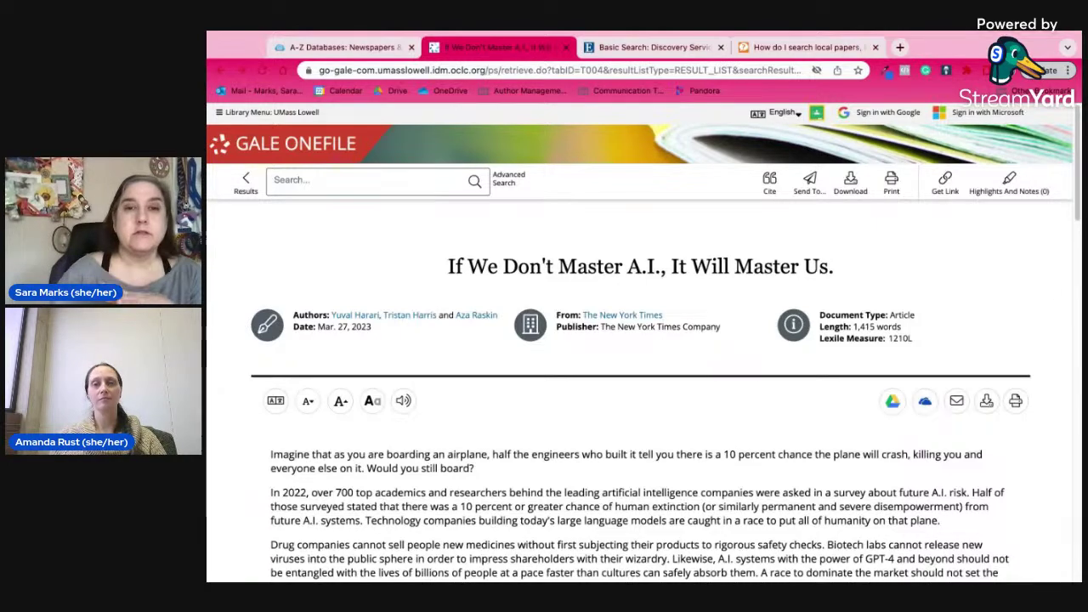
scroll(1078, 208, down, 2)
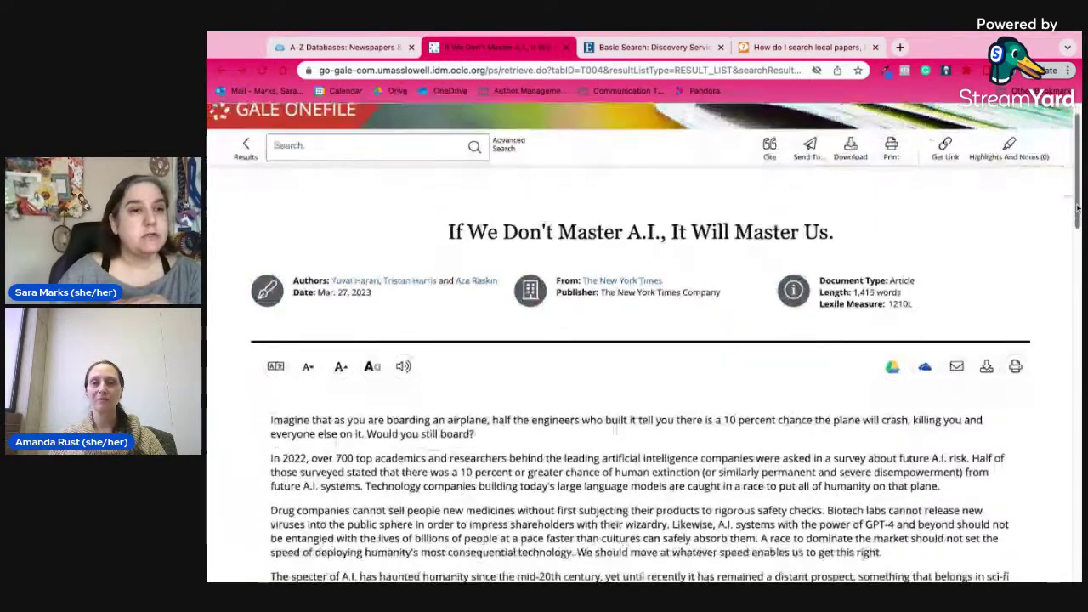
scroll(329, 134, up, 2)
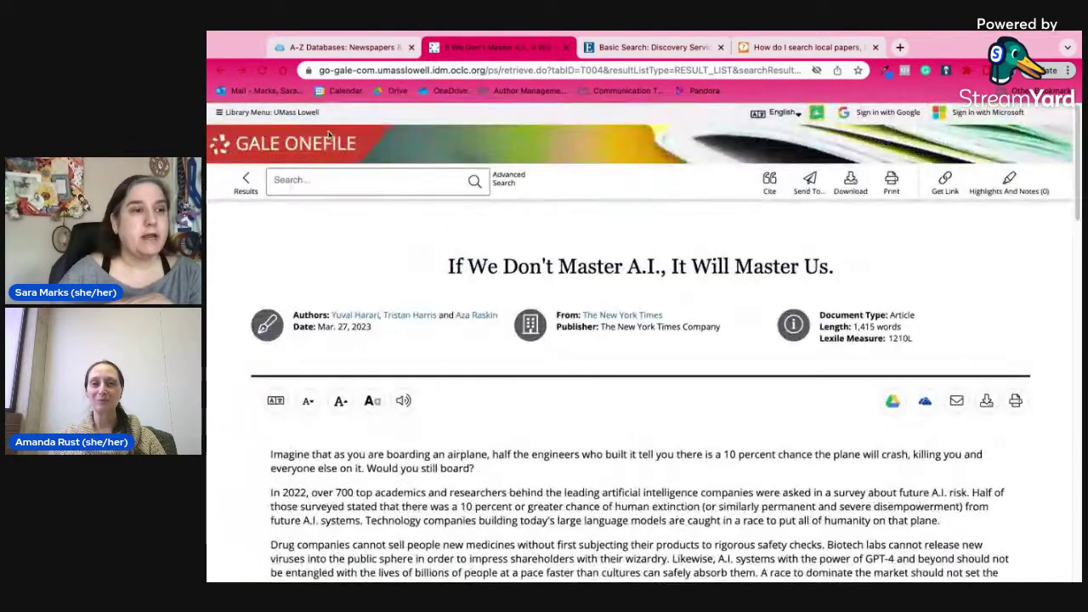
Step: Return to the New York Times publication page and search within the publication for "umass lowell"
click(221, 73)
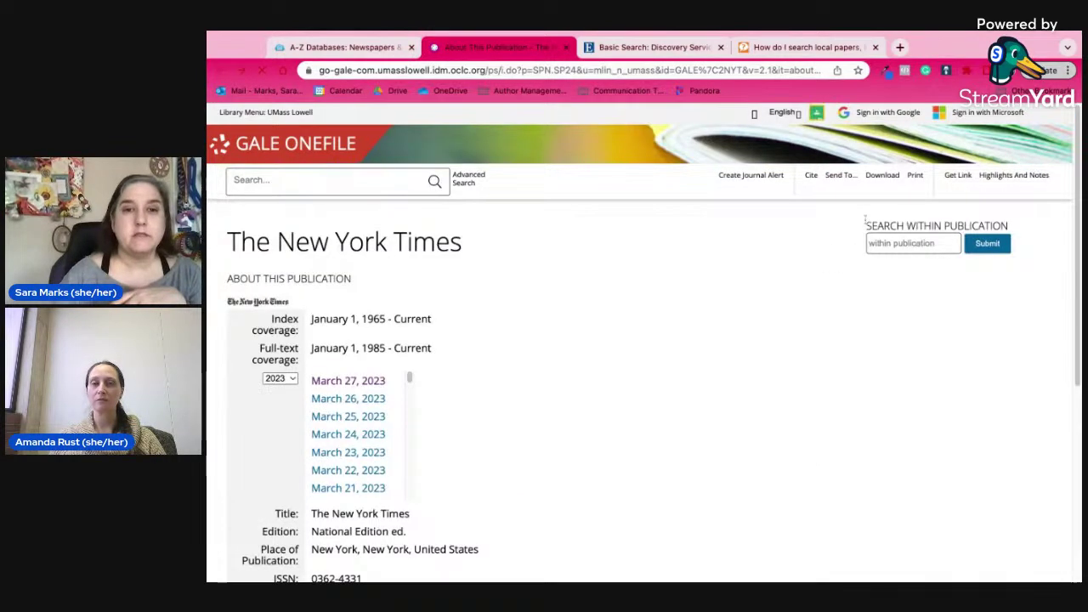
drag(866, 226, 930, 245)
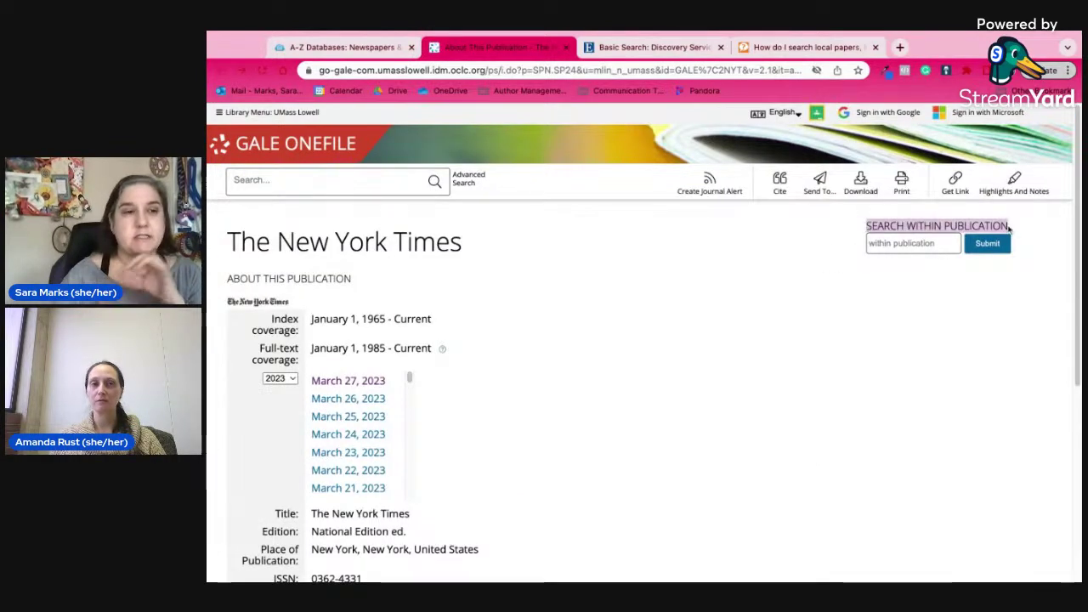
click(923, 246)
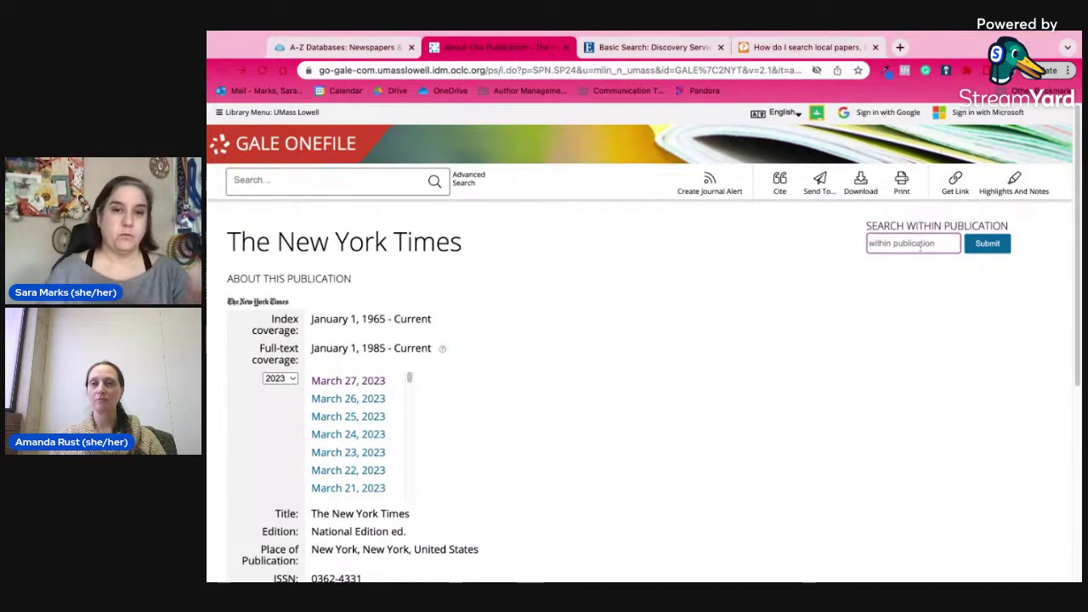
text(umass lowell)
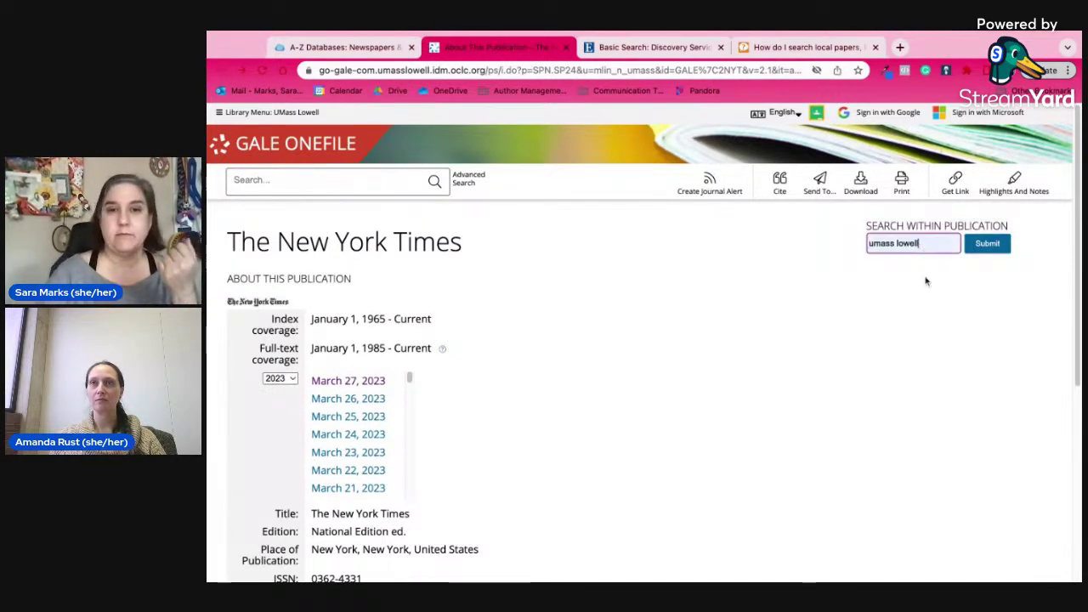
click(991, 245)
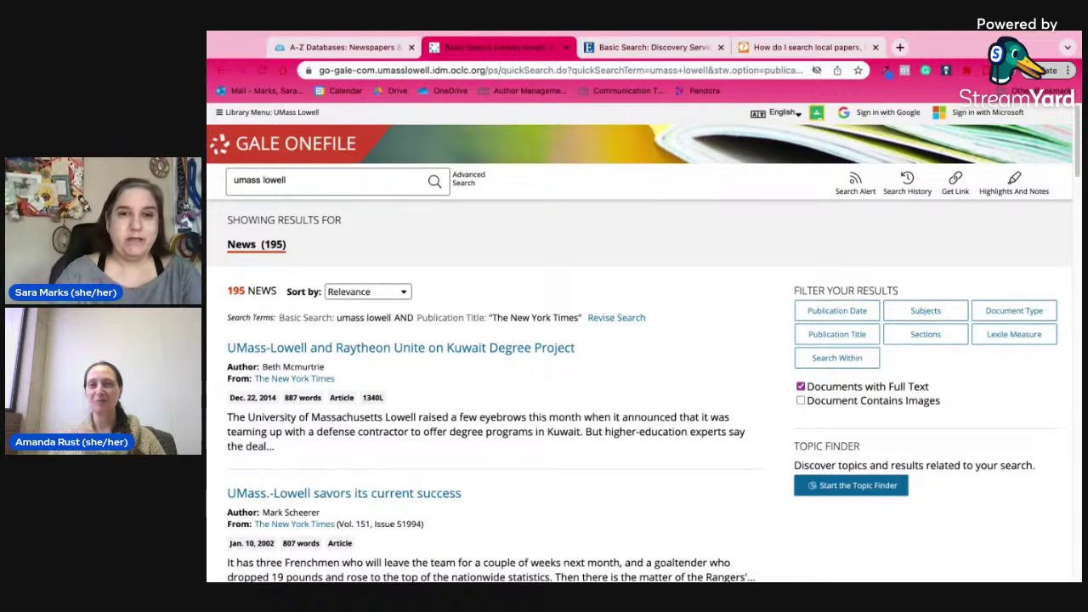
Step: Review the New York Times results for "umass lowell" and search within them for "raytheon"
scroll(1078, 169, down, 2)
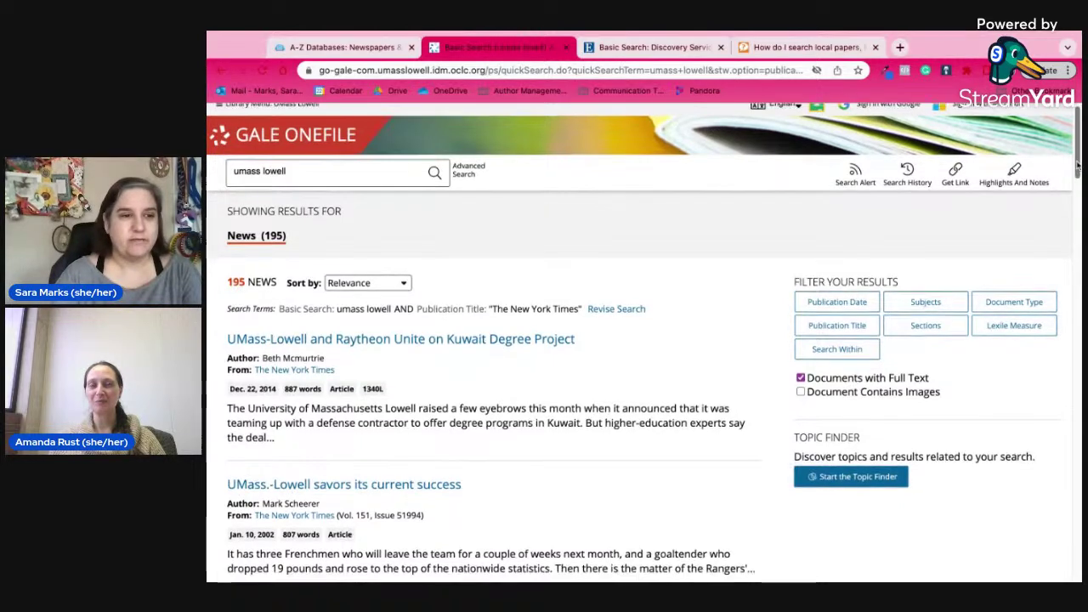
scroll(1077, 169, down, 10)
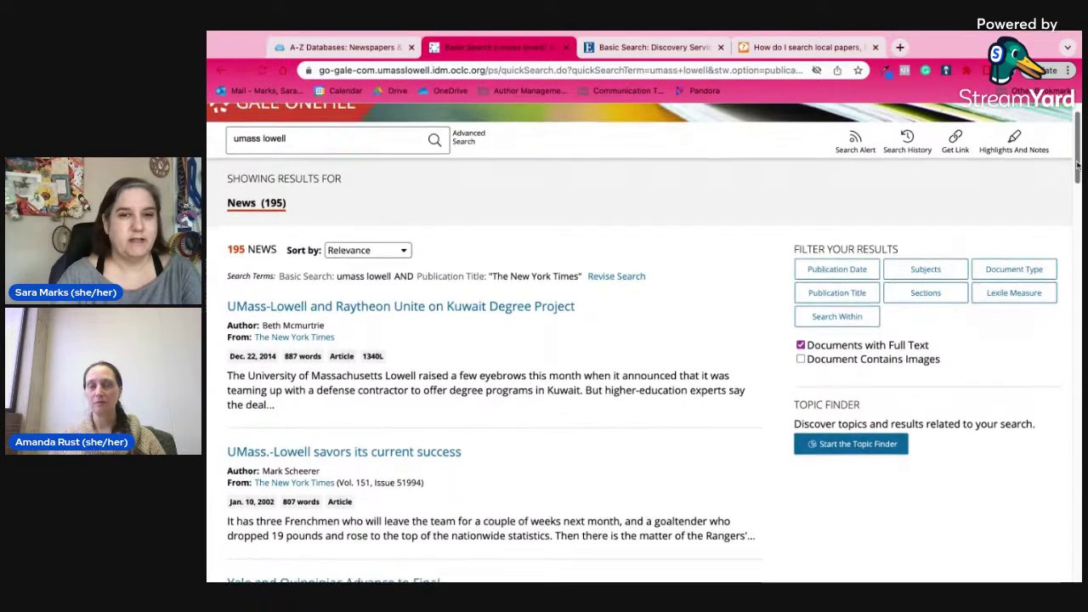
scroll(1078, 170, up, 12)
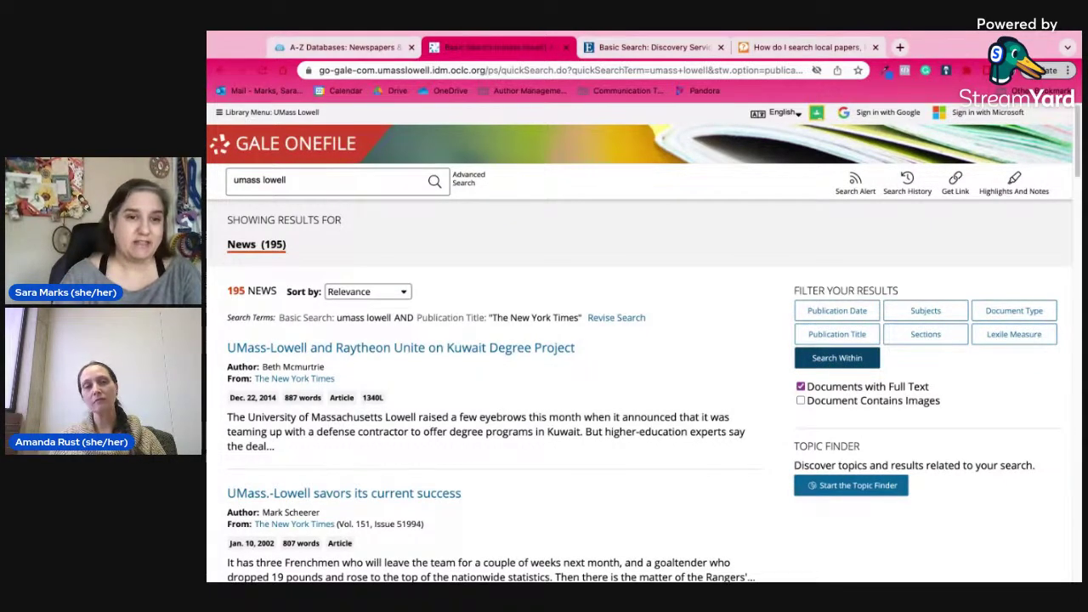
click(837, 358)
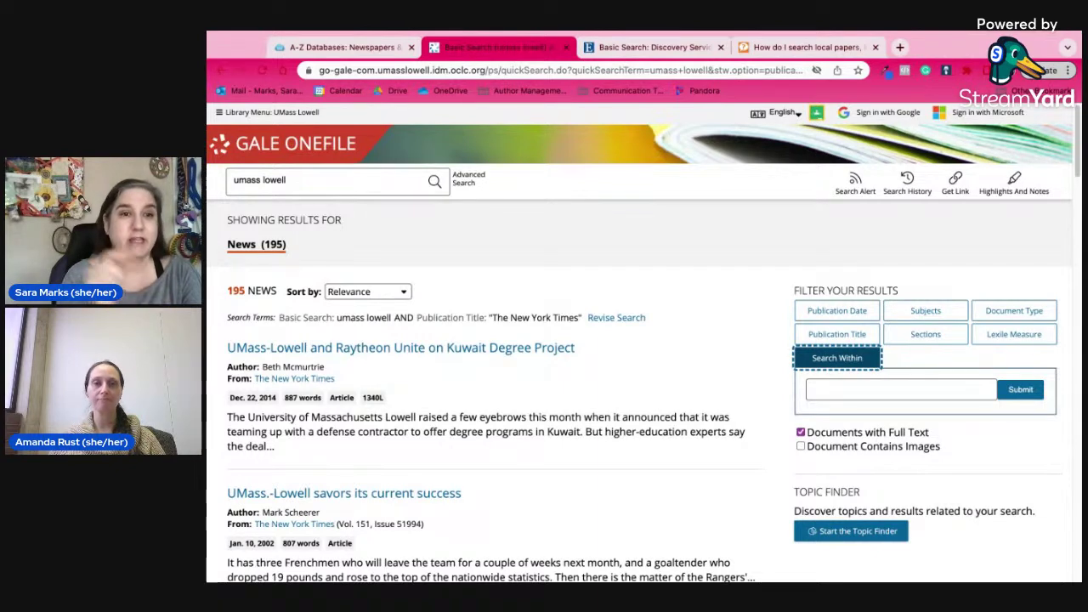
click(836, 388)
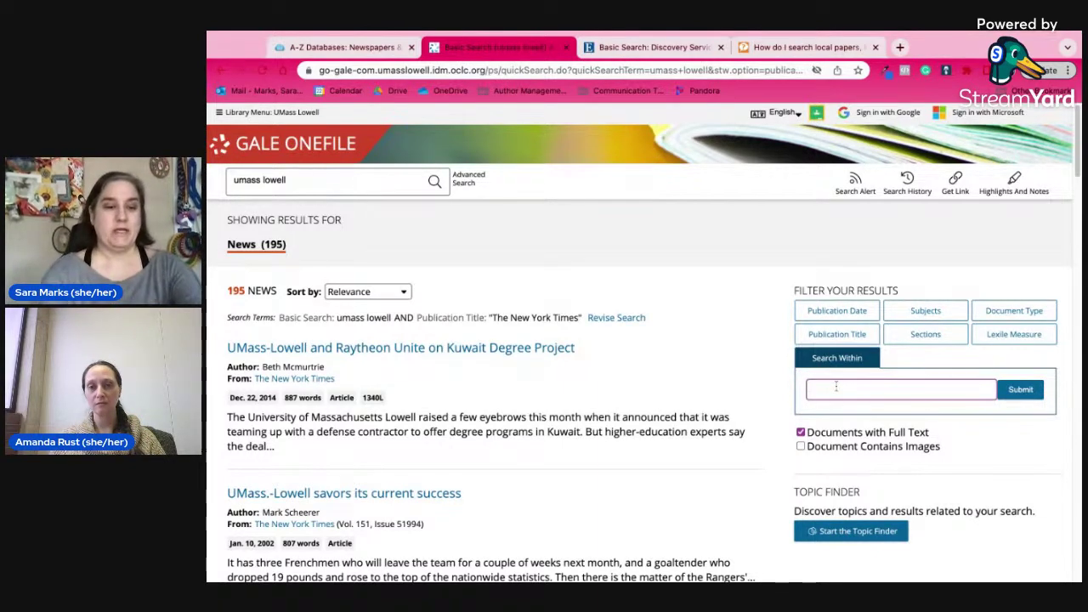
text(raytheon)
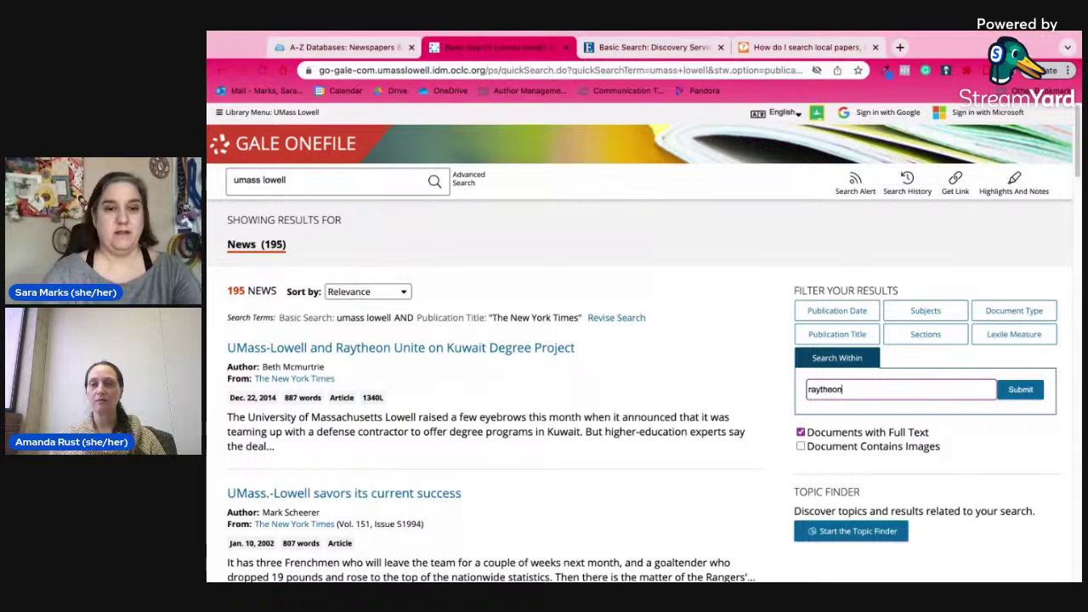
click(1018, 391)
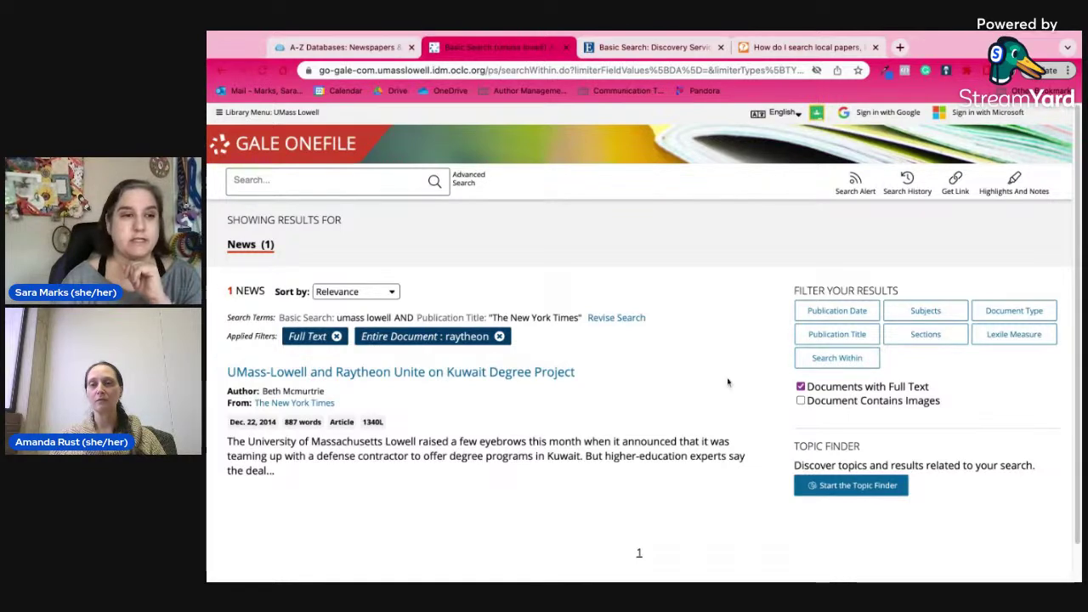
Step: Remove the "raytheon" filter and go back to the New York Times publication page
click(500, 337)
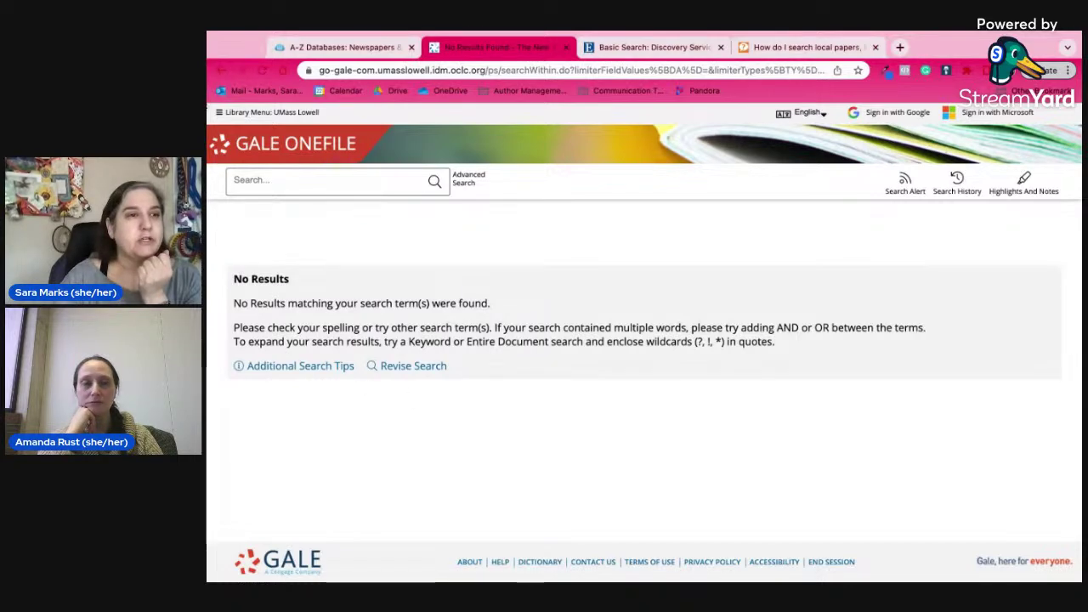
click(221, 74)
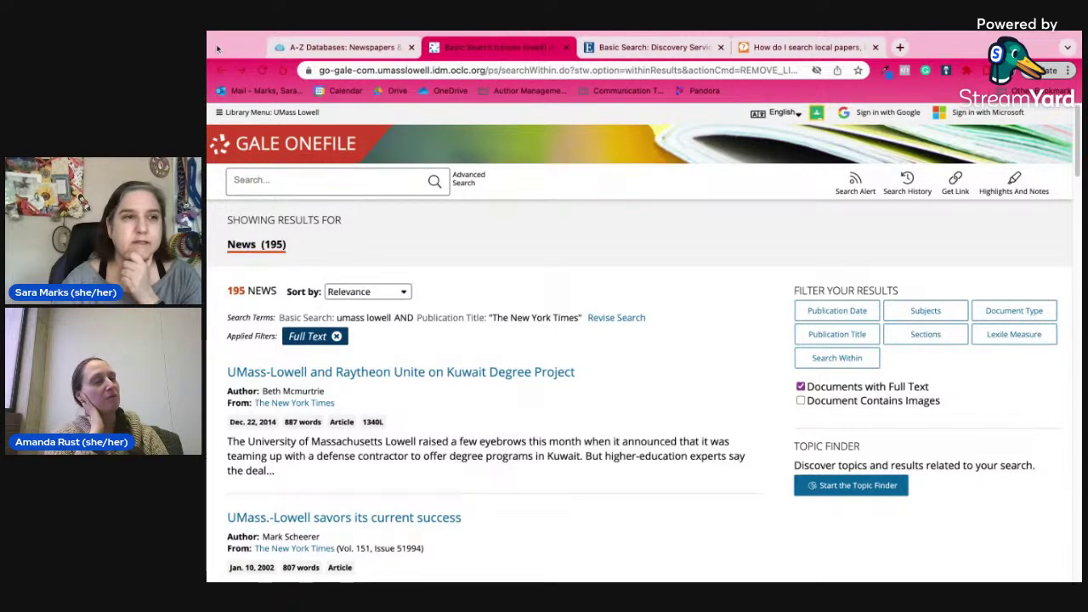
click(221, 72)
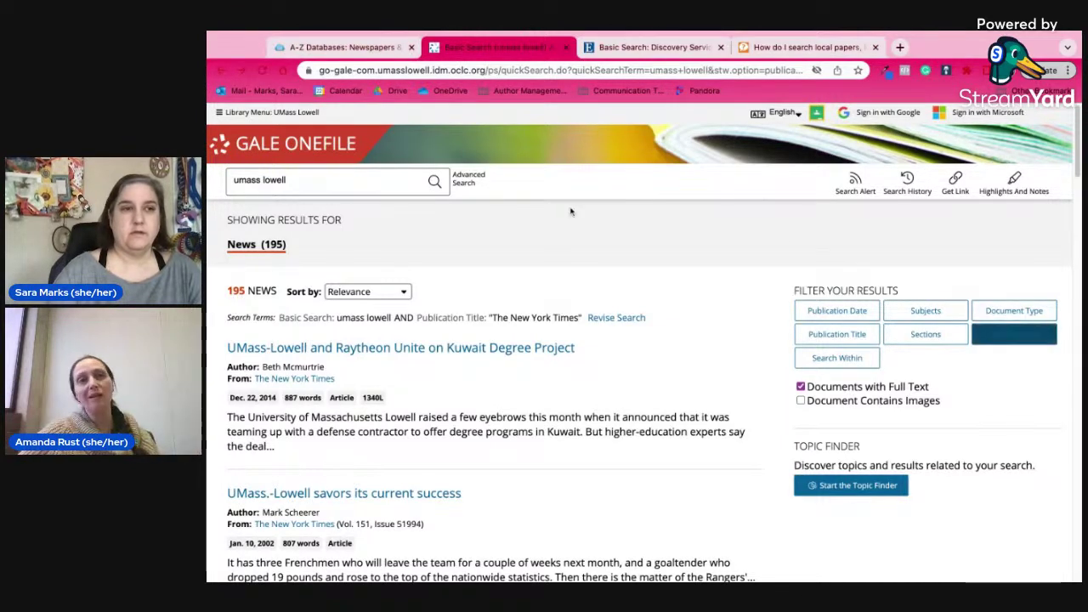
click(221, 71)
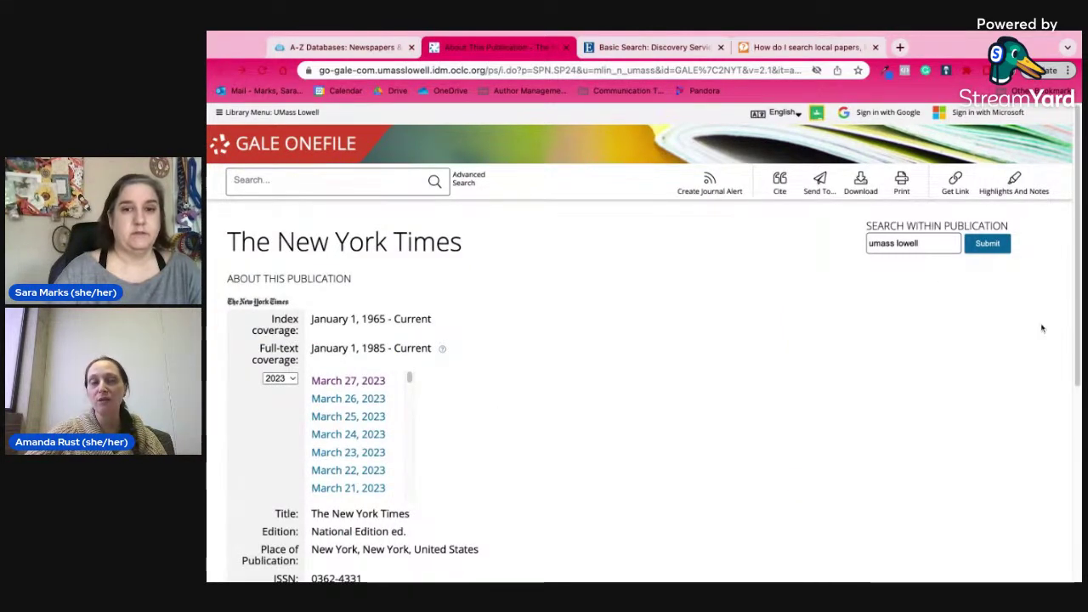
Step: Examine the publication details of The New York Times, including its coverage dates, issue list and description
scroll(1078, 342, down, 5)
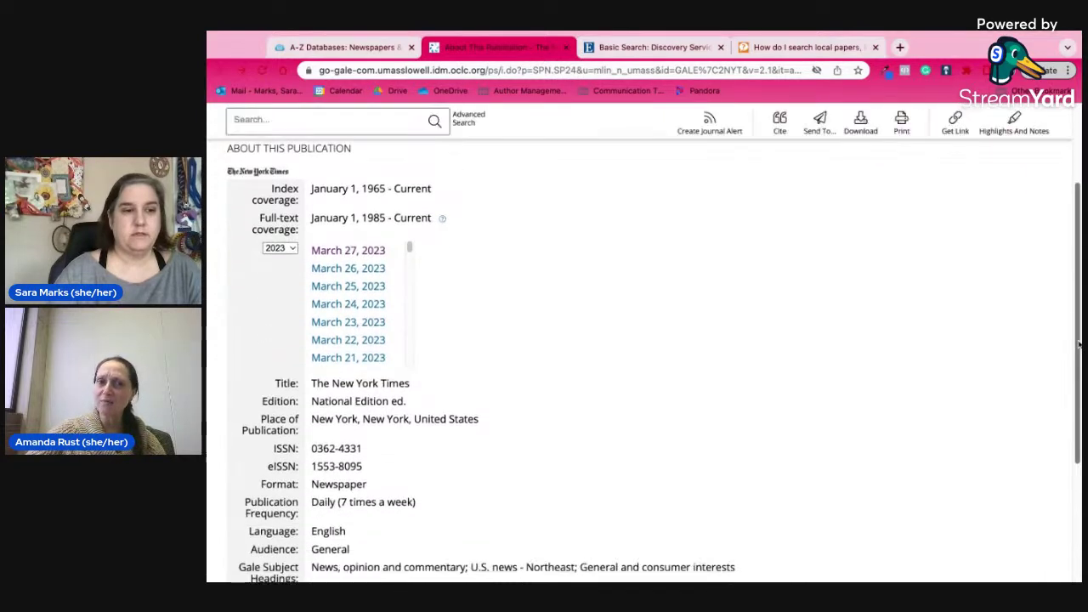
scroll(1078, 343, down, 2)
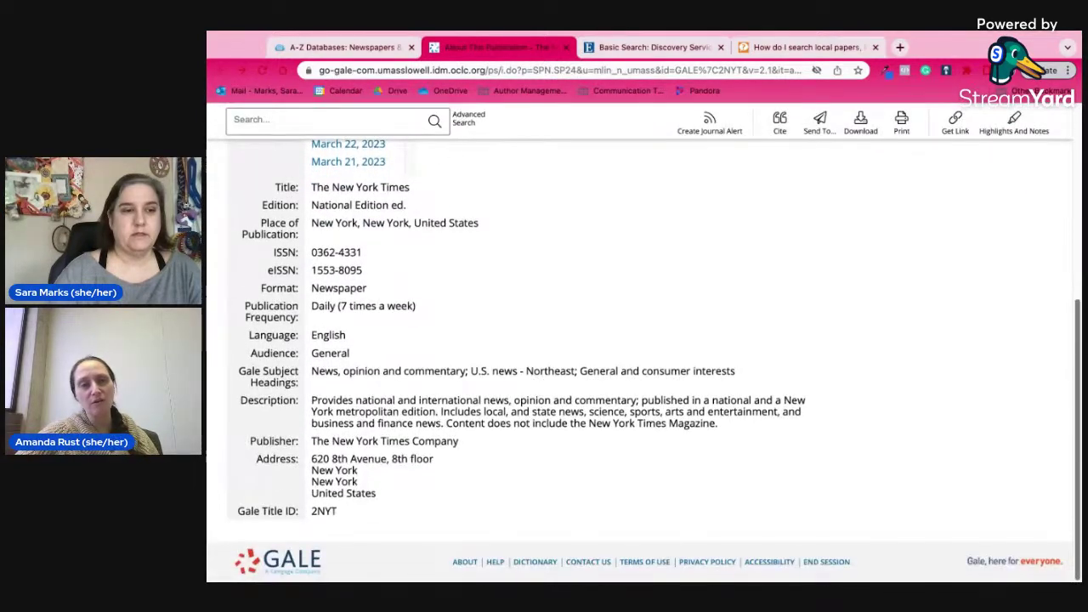
scroll(1078, 343, up, 1)
scroll(1078, 342, up, 2)
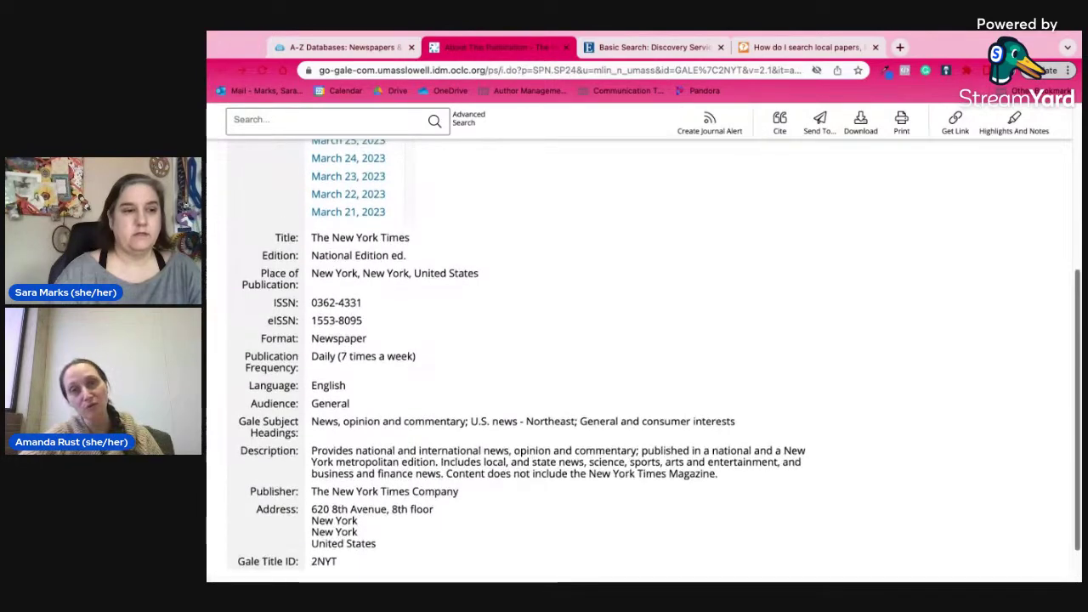
scroll(1078, 342, up, 3)
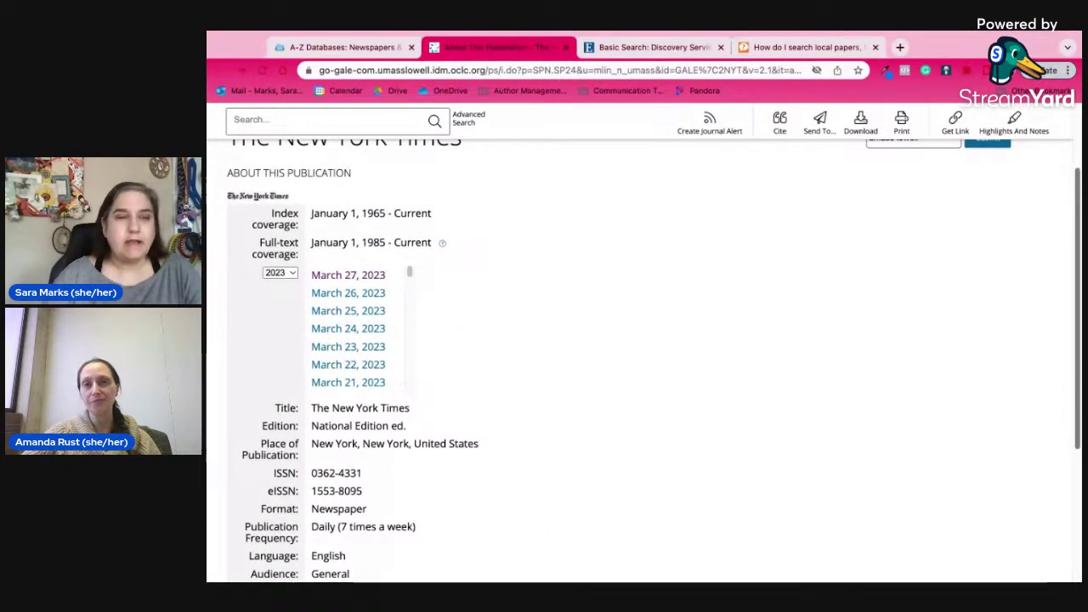
scroll(1079, 342, up, 3)
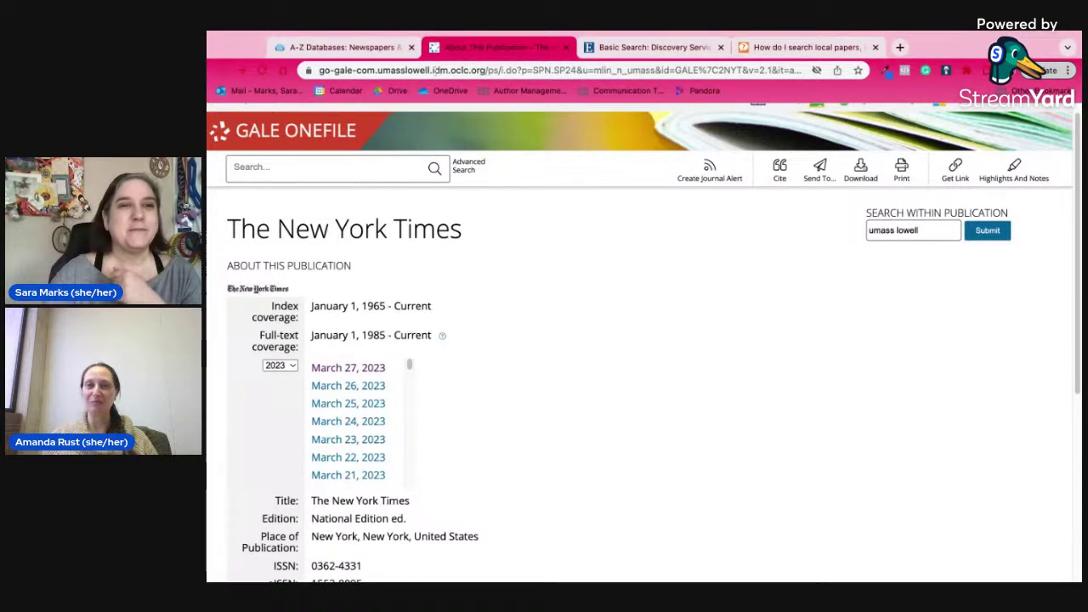
Step: Close the Gale page, open the New York Times, Historical database and search it for "umass lowell"
click(565, 47)
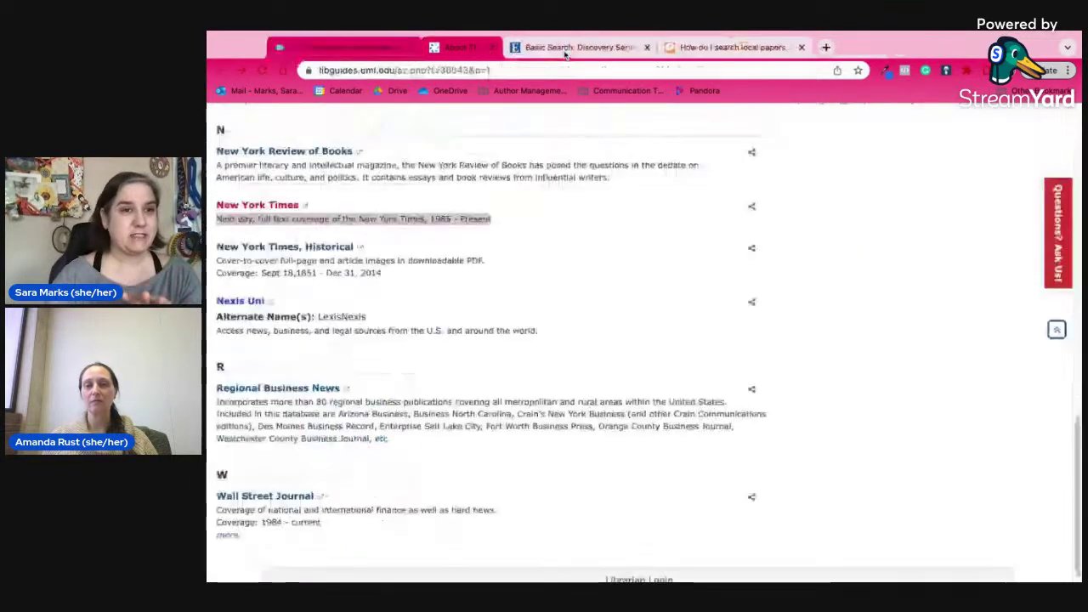
click(327, 248)
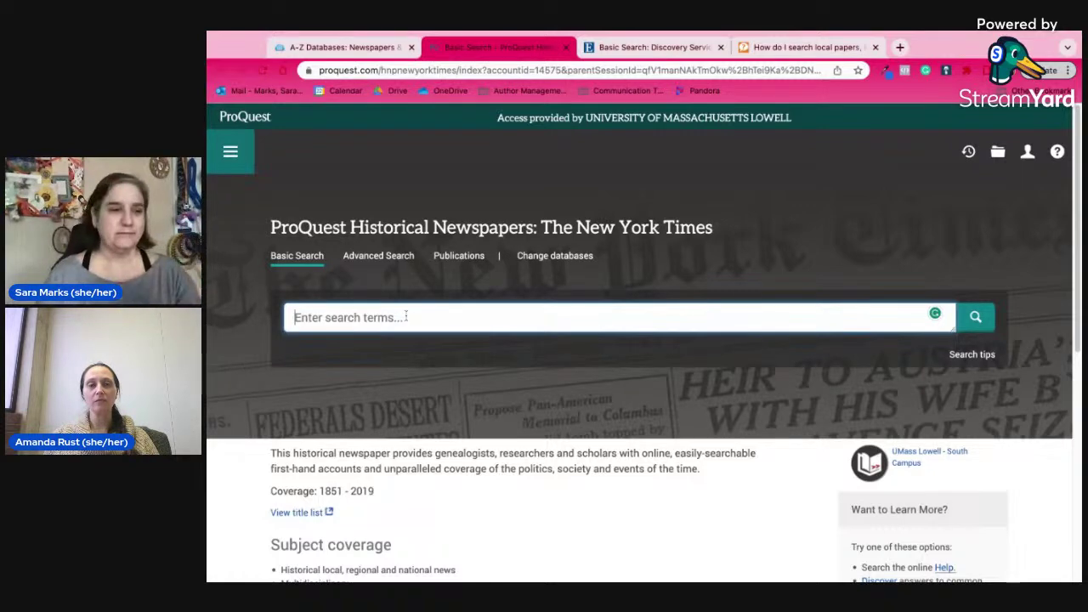
text(umass lowell)
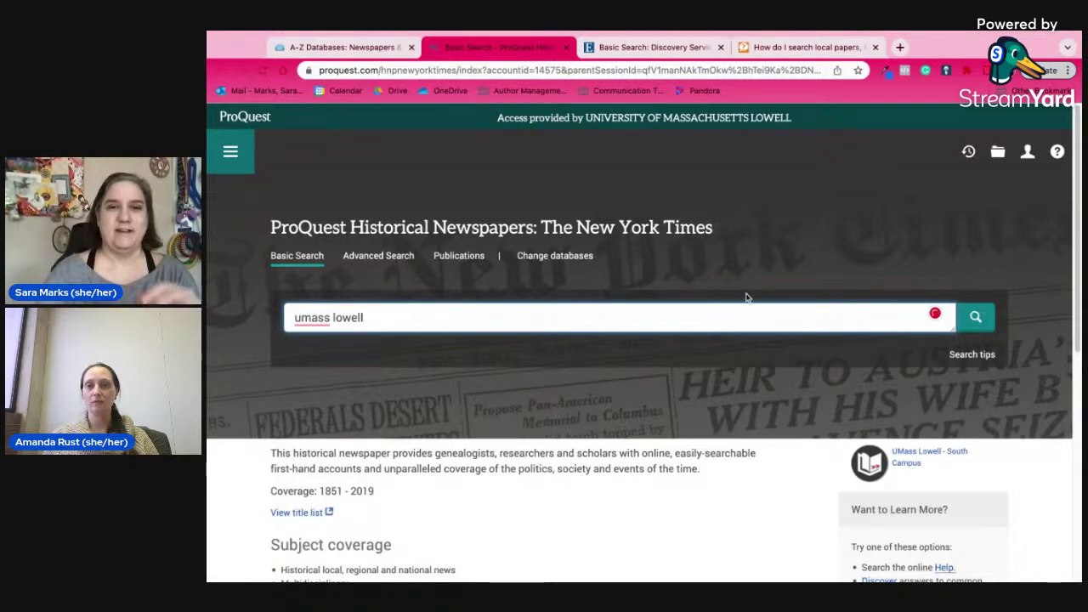
click(979, 319)
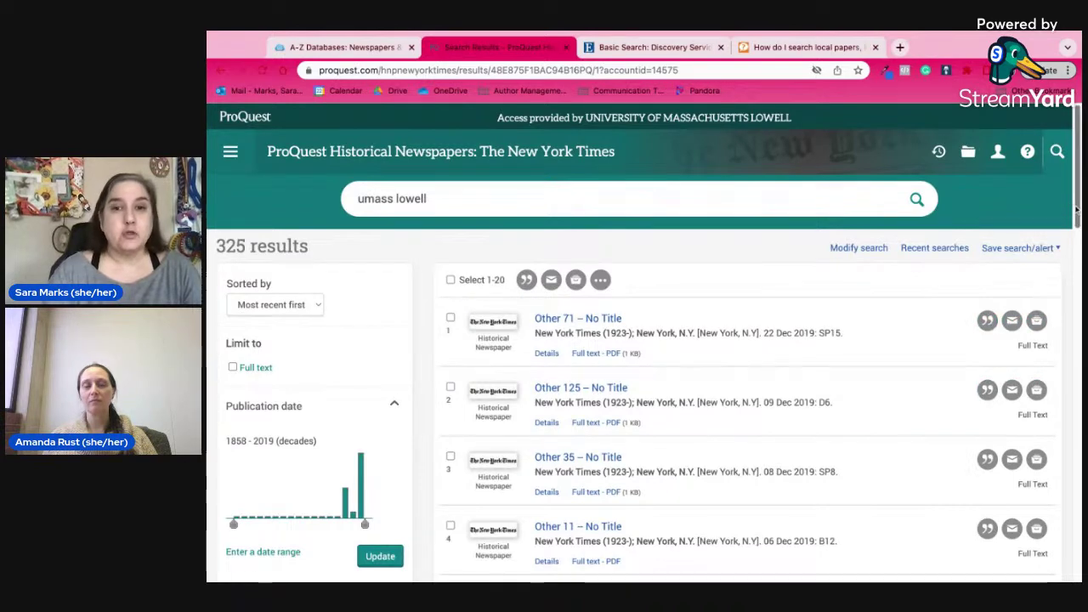
Step: Limit the historical New York Times results to the publication date range 1990-2019, keeping the most recent first
scroll(1077, 208, down, 1)
scroll(1077, 208, down, 2)
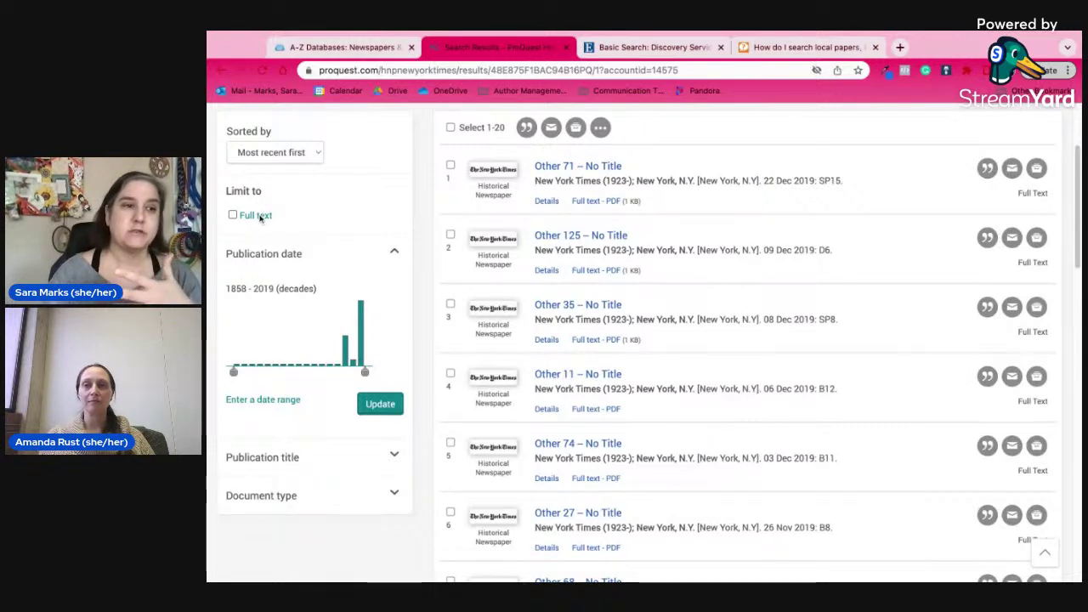
click(316, 152)
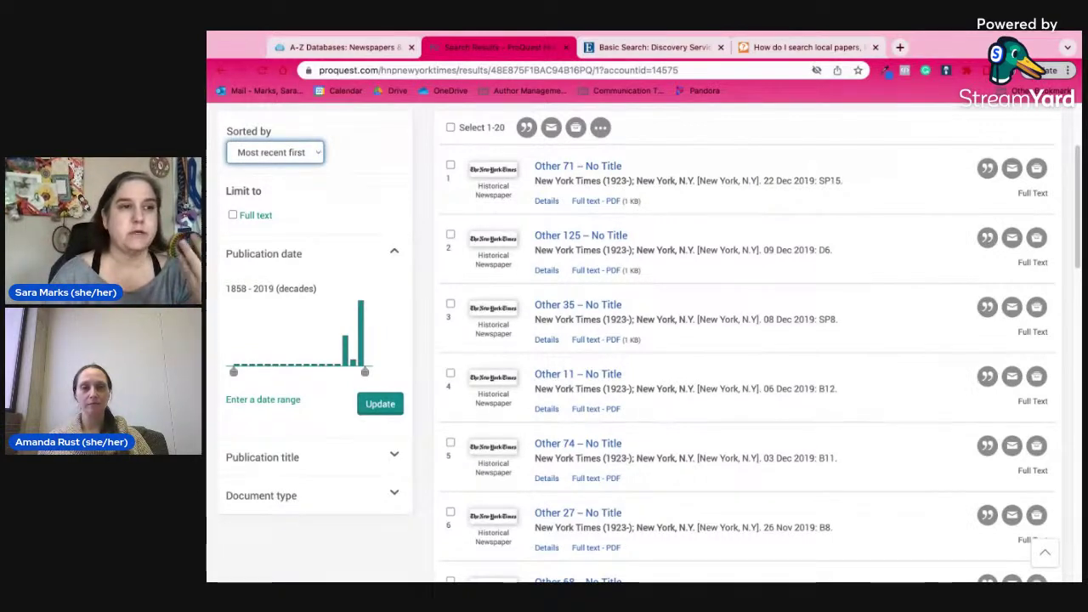
click(234, 374)
key(Right)
key(Right)
key(Right)
key(Right)
key(Right)
key(Right)
key(Right)
key(Right)
key(Right)
key(Right)
key(Right)
key(Right)
key(Right)
key(Right)
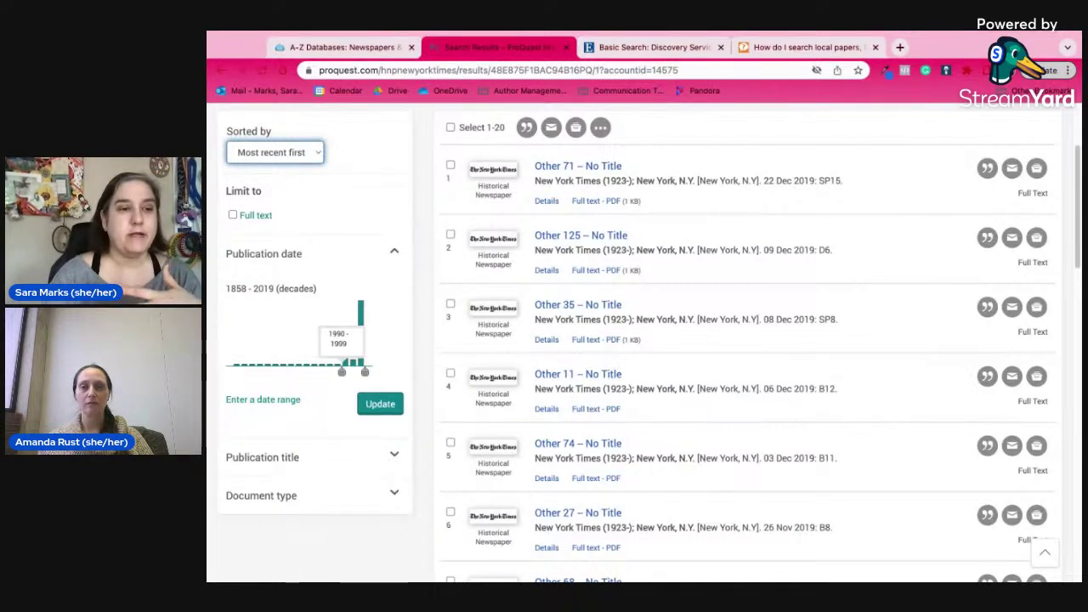
click(379, 404)
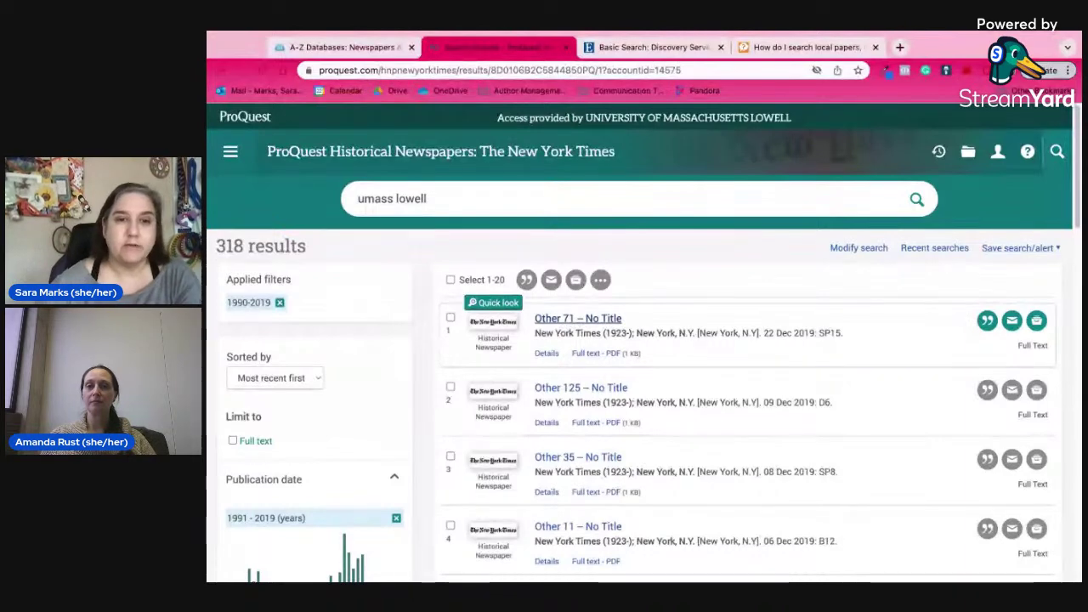
Step: Open the 22 Dec 2019 result "Other 71 -- No Title" and view its full text PDF and page view PDF
click(579, 318)
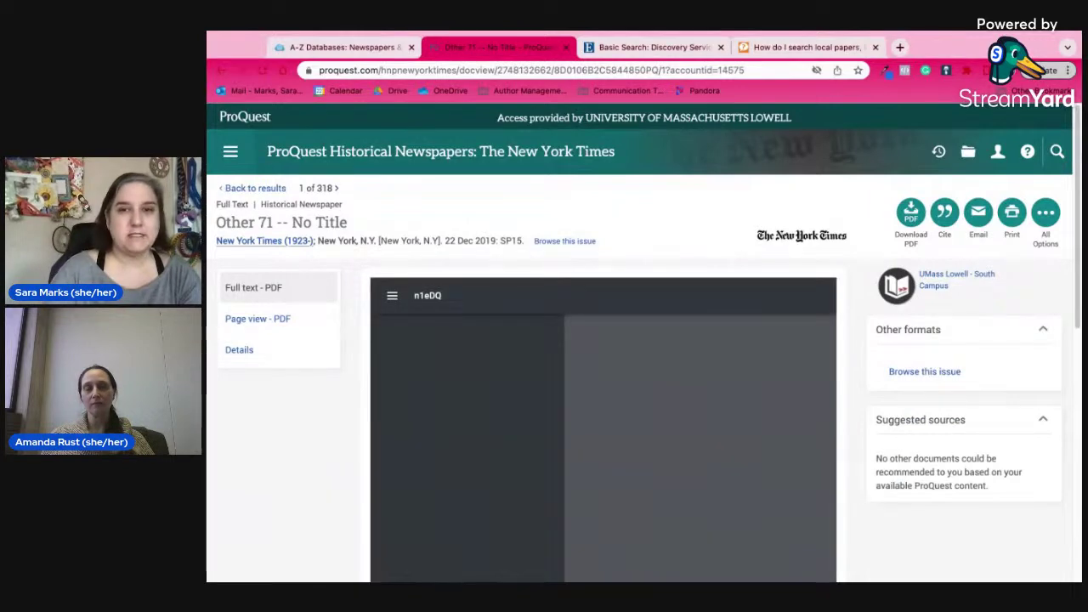
scroll(1078, 149, down, 2)
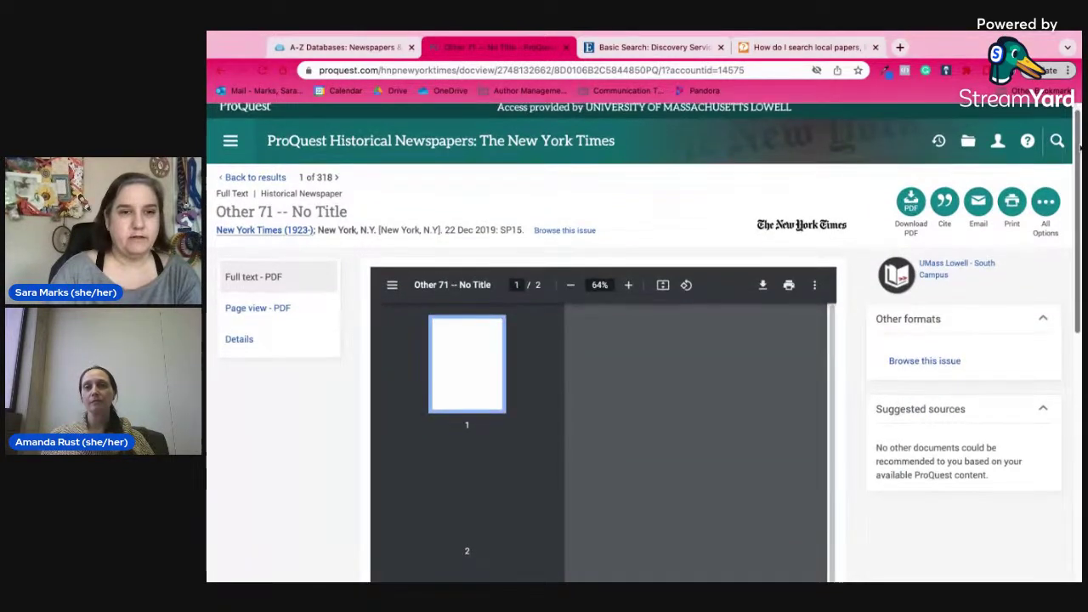
scroll(1078, 148, down, 1)
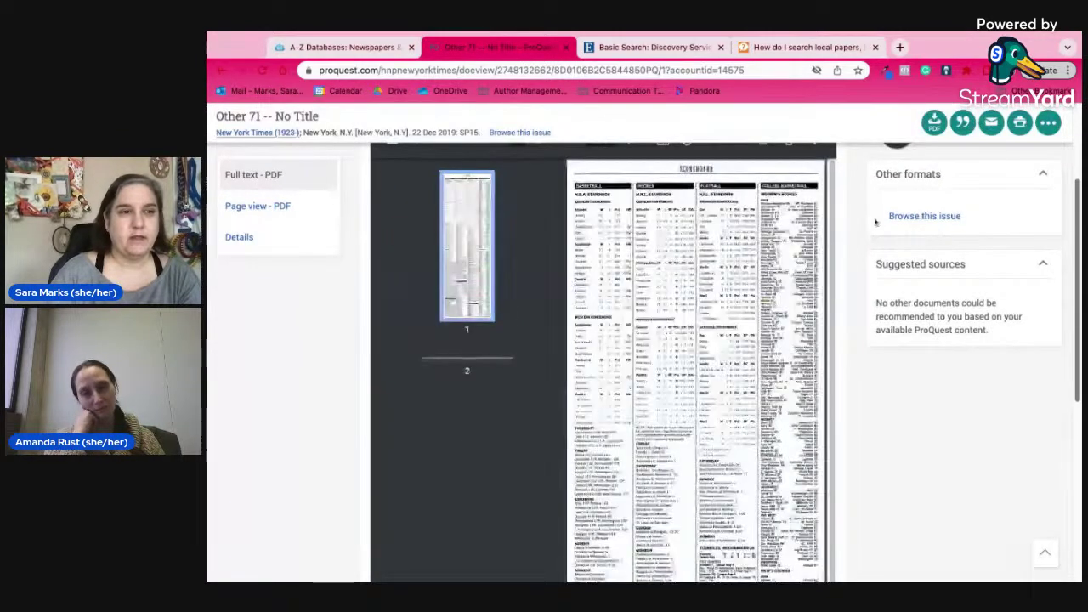
click(252, 214)
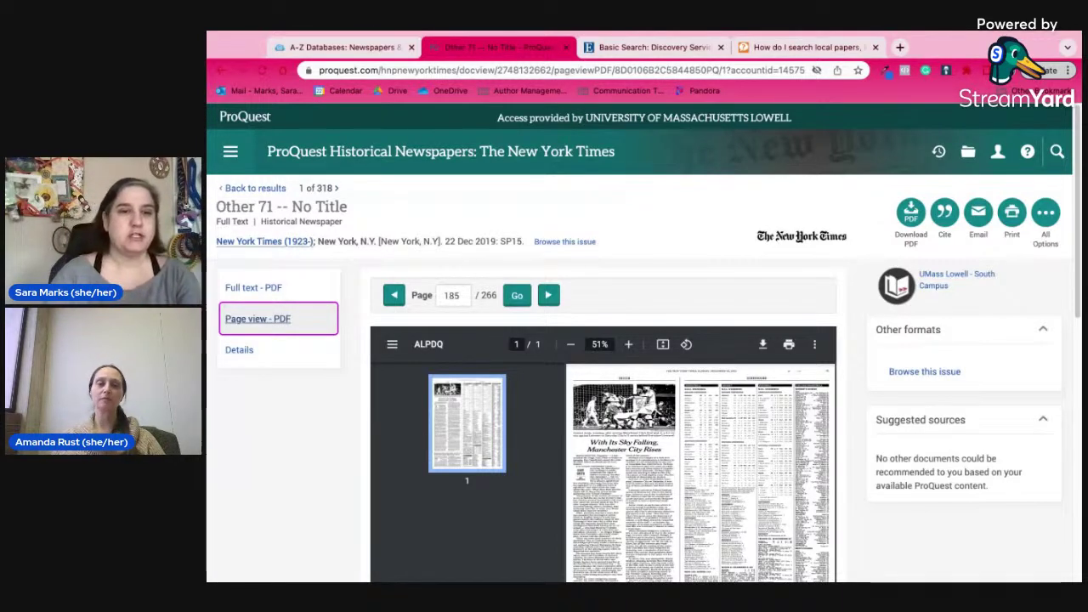
Step: Open the article's details and highlight its section and first page entries
click(240, 351)
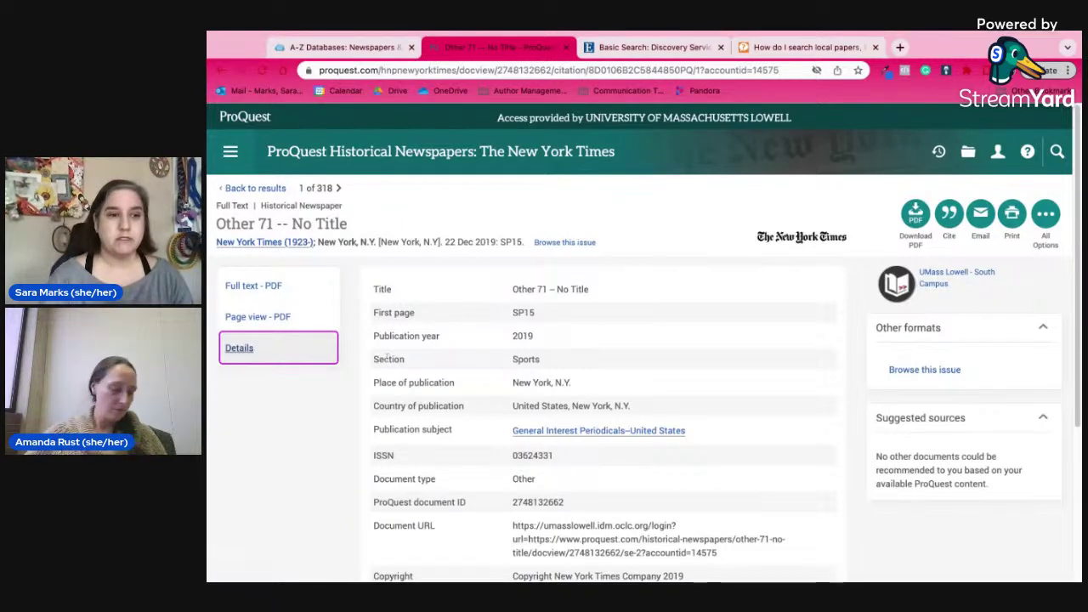
click(374, 358)
drag(374, 358, 540, 360)
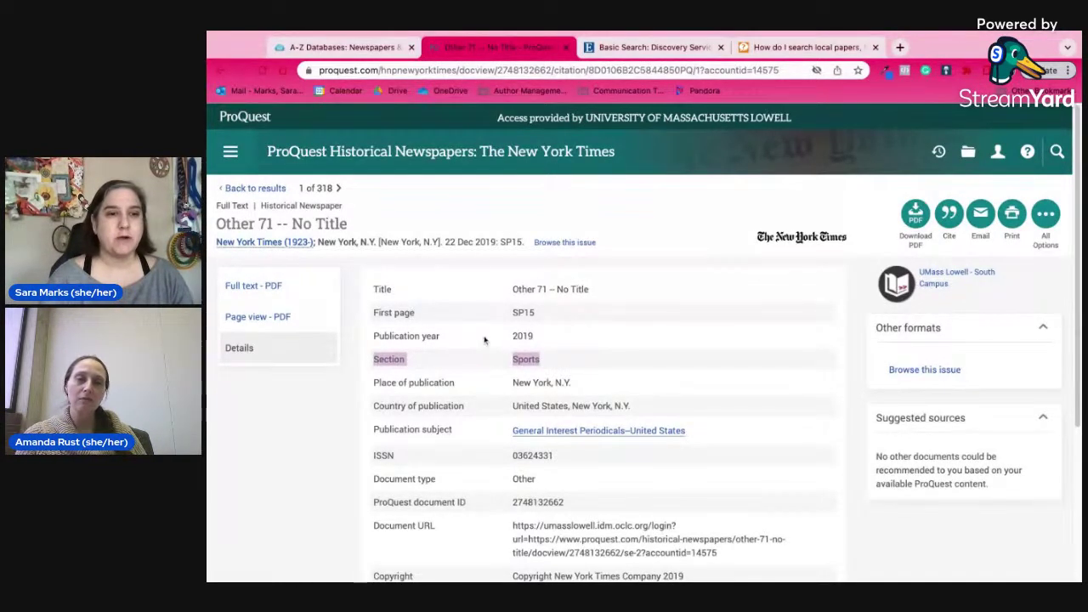
drag(374, 313, 536, 313)
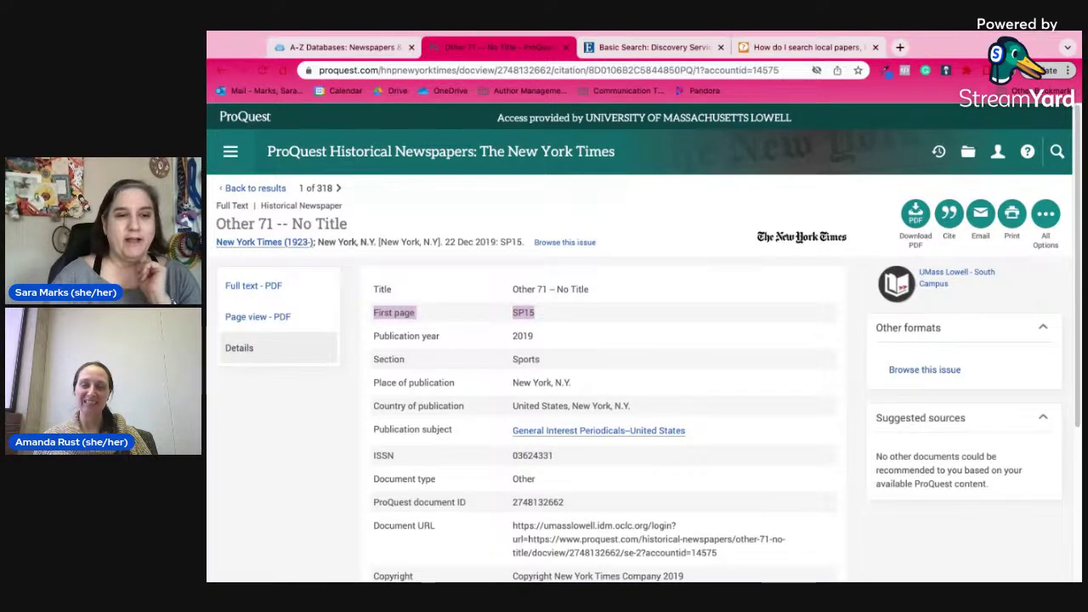
Step: Review the remaining article details, view all save and export options, and close them
scroll(1078, 253, down, 3)
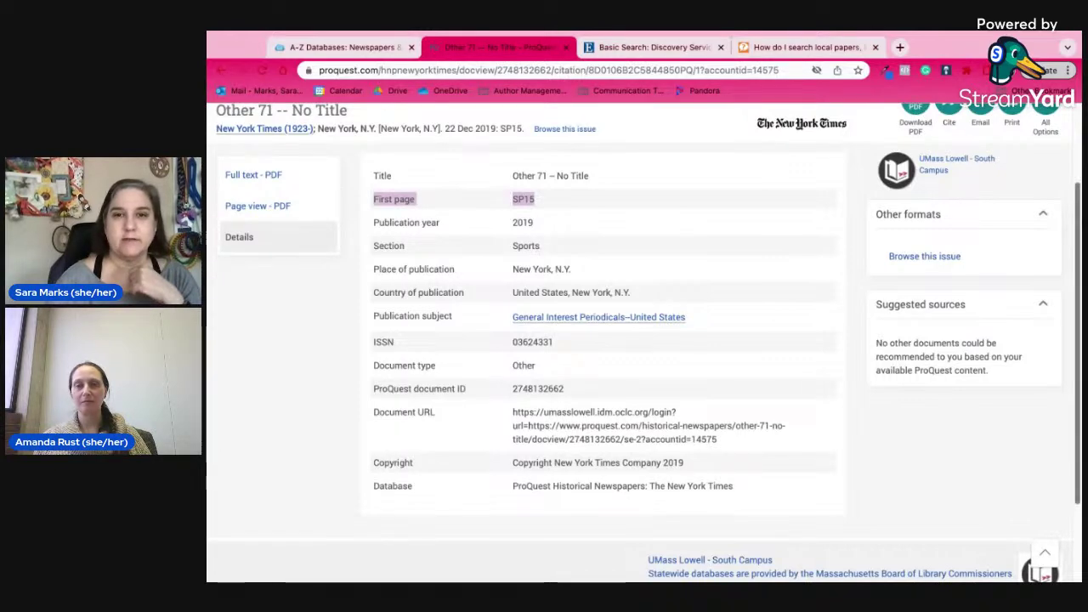
scroll(1079, 221, up, 2)
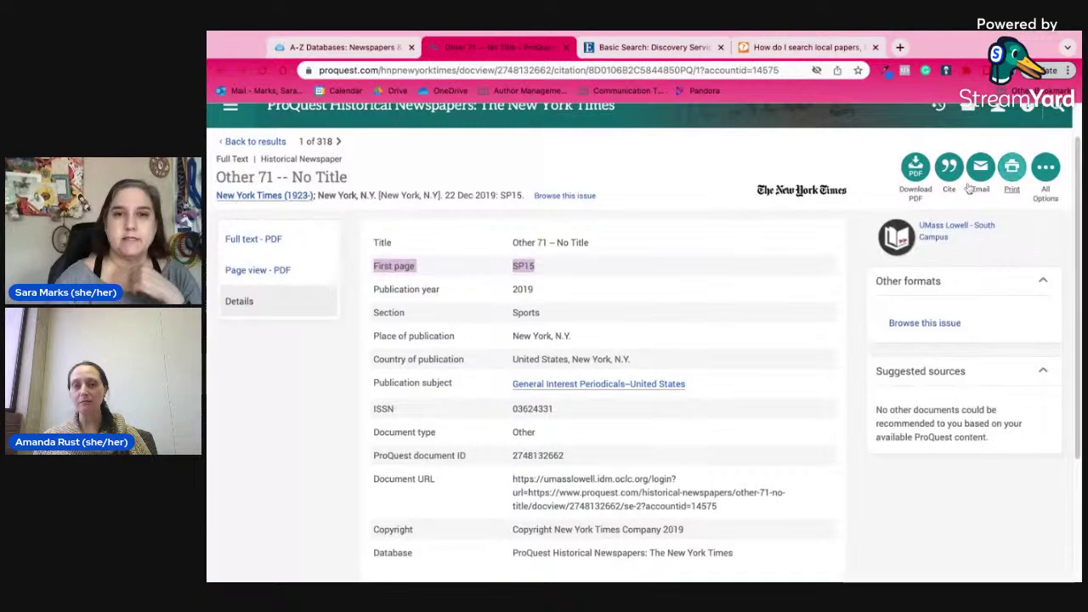
click(1045, 169)
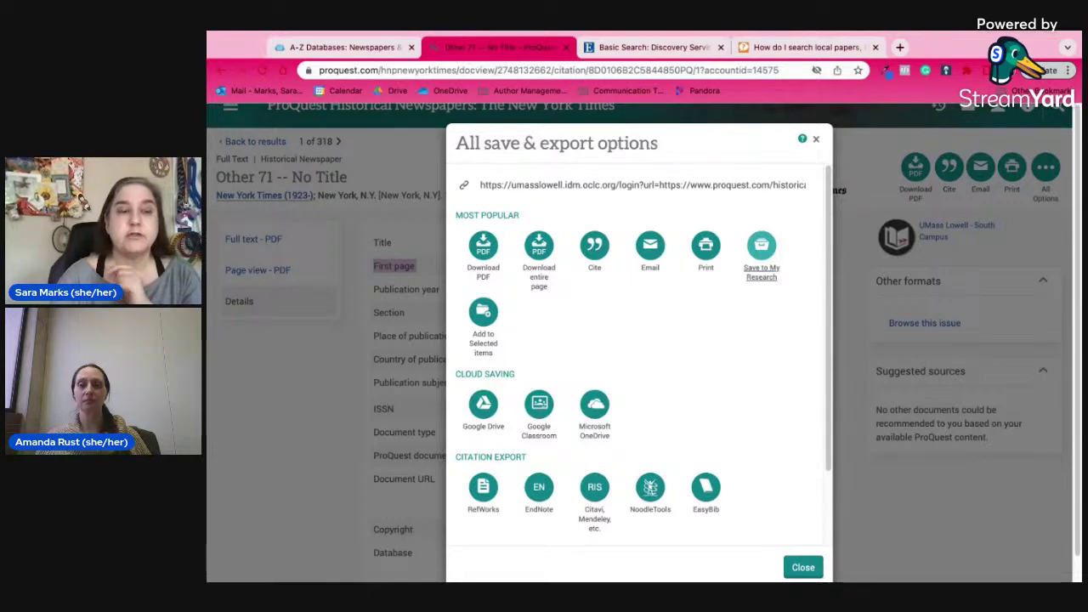
click(816, 139)
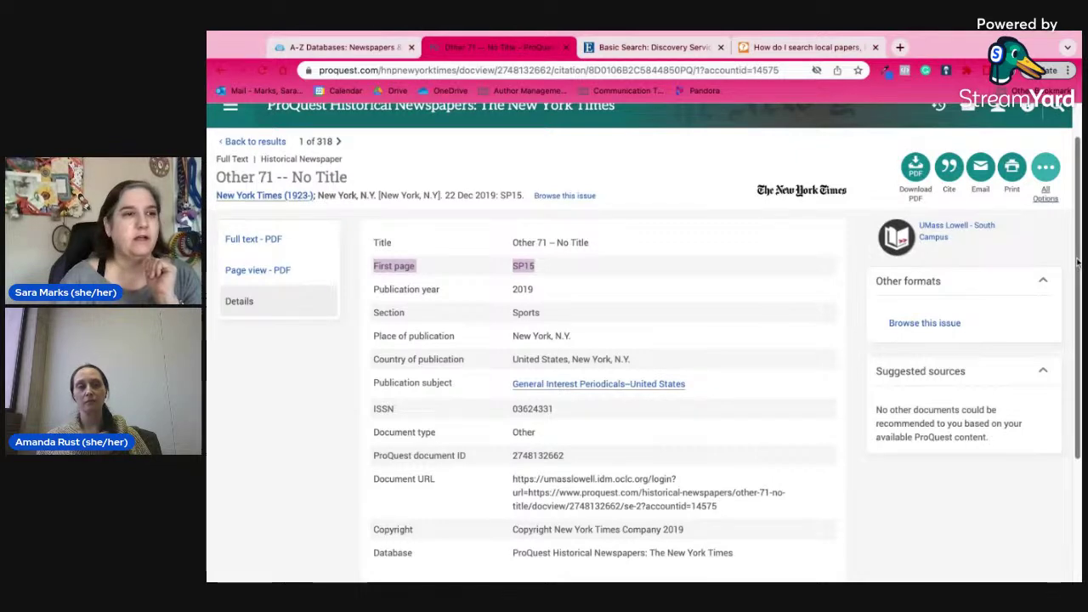
Step: Return from the article to the historical New York Times search results and review the results list and its filters
scroll(576, 311, up, 2)
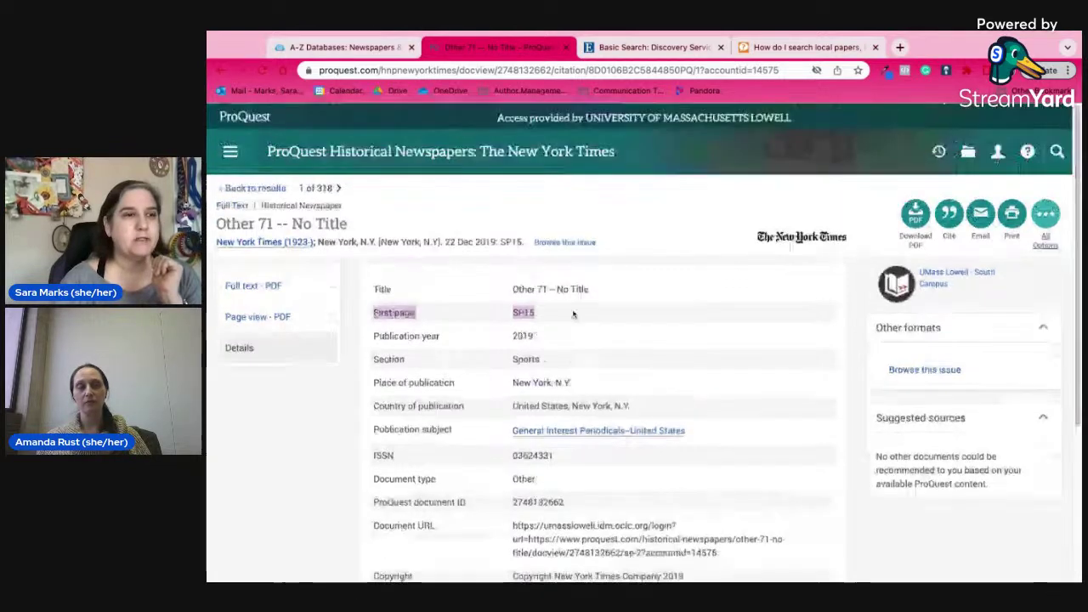
click(250, 188)
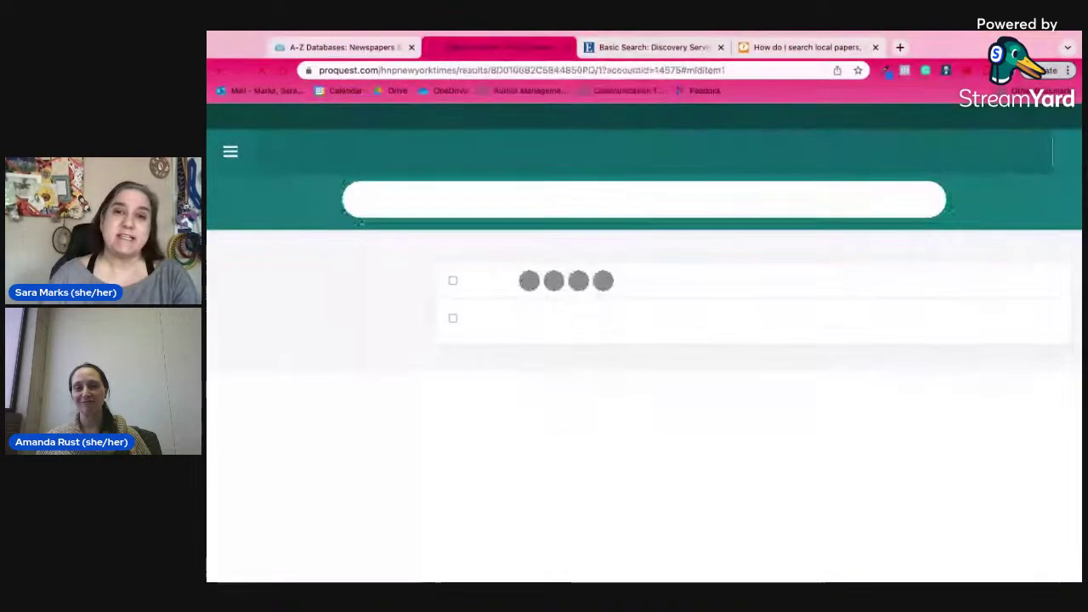
scroll(362, 220, down, 3)
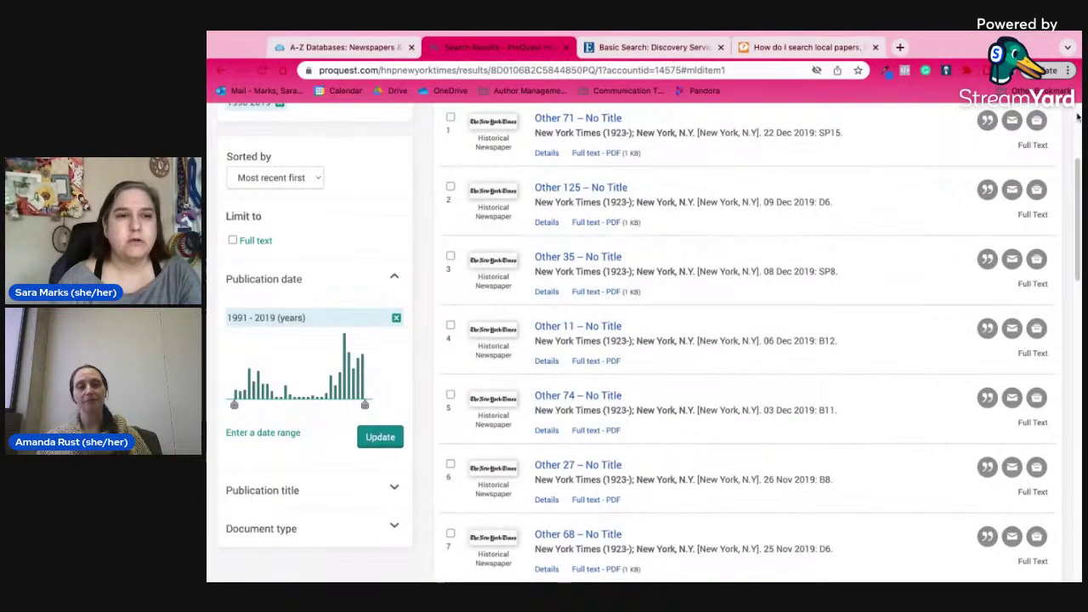
scroll(1075, 117, up, 3)
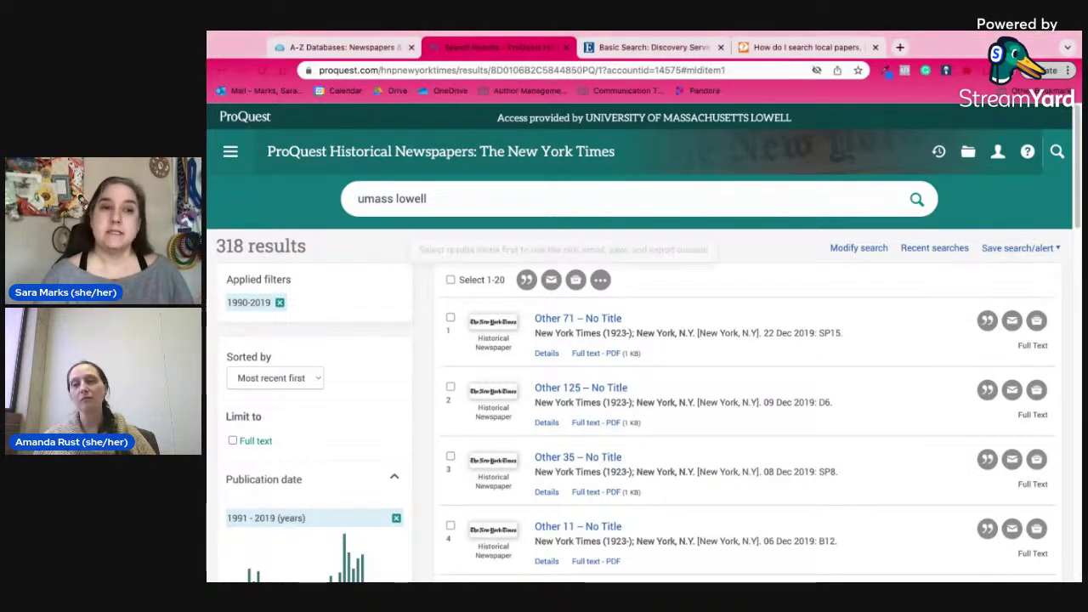
Step: Close the New York Times results, highlight the Wall Street Journal's 1984 coverage start in the database list, and open that database
click(566, 47)
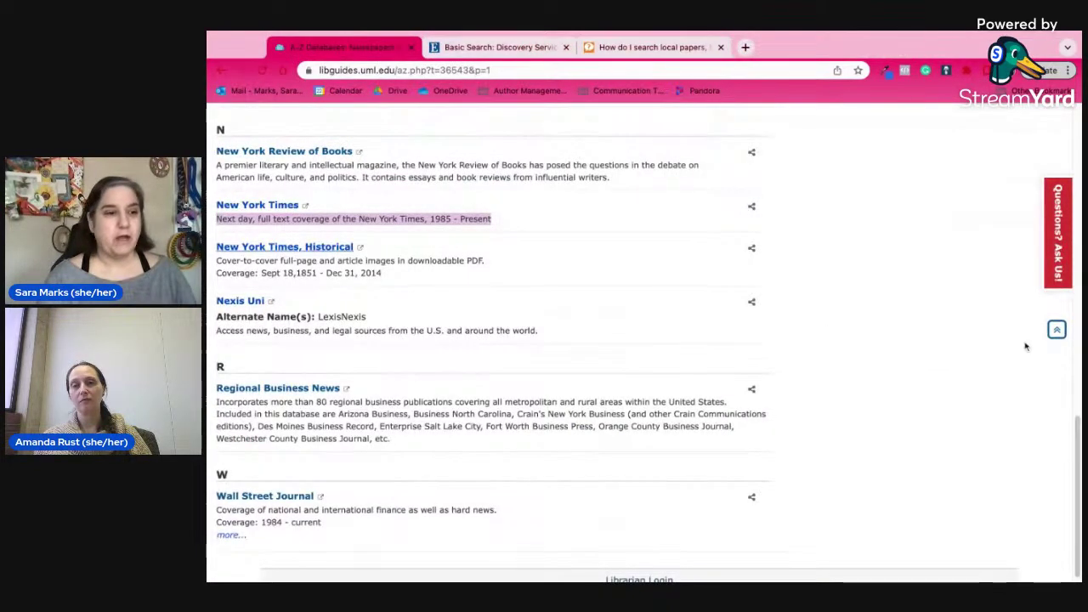
scroll(978, 476, down, 1)
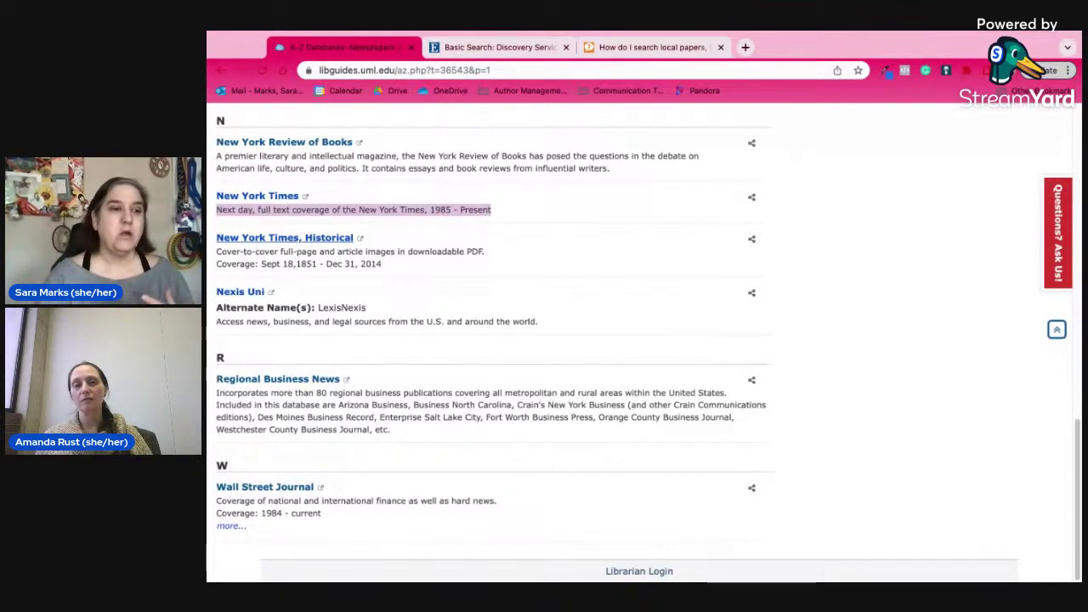
click(569, 505)
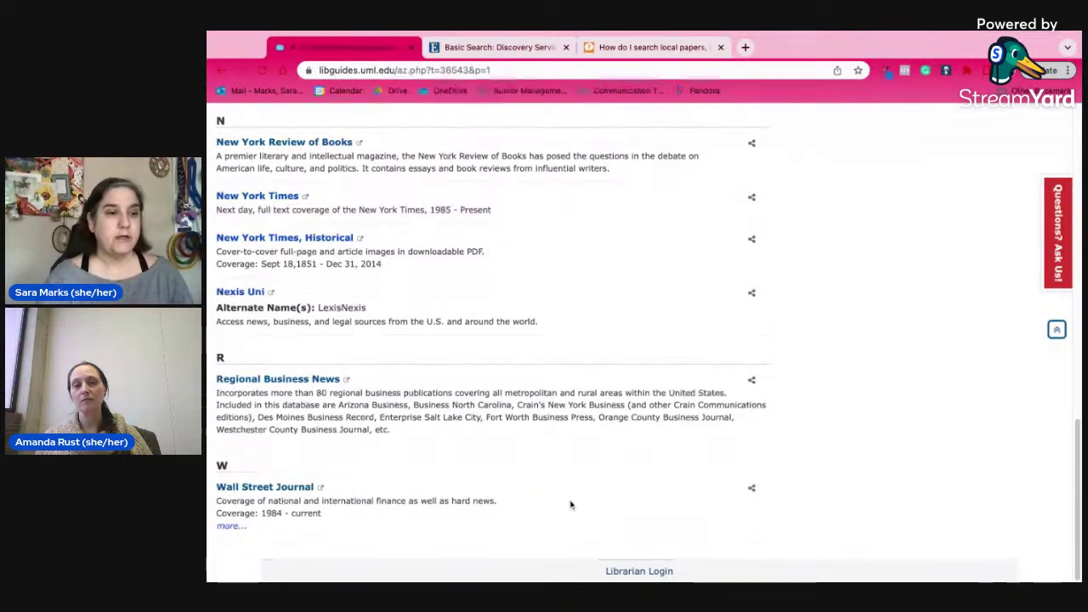
double_click(270, 514)
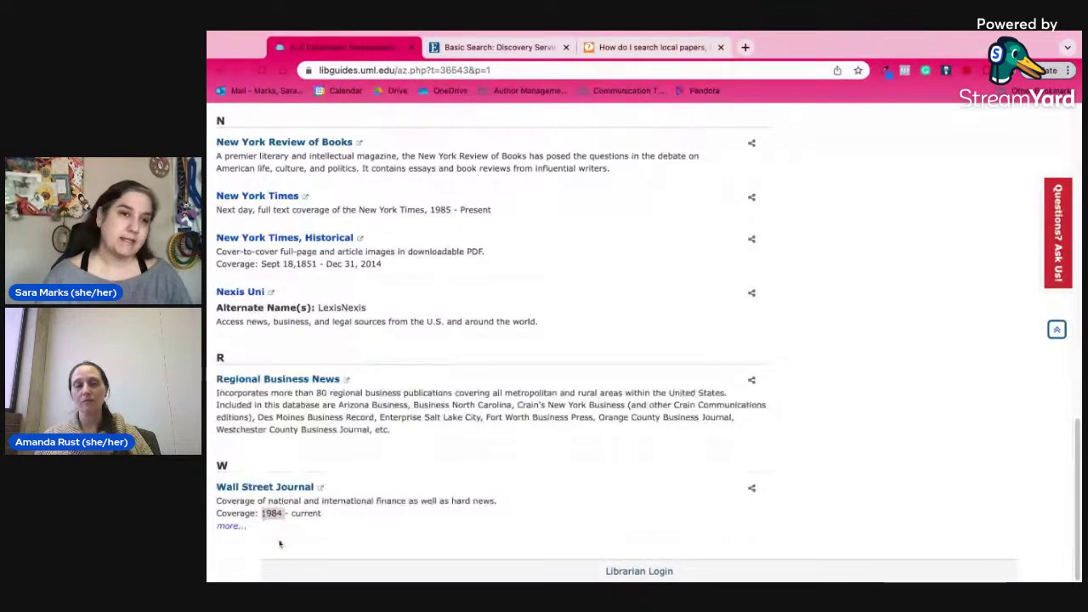
click(275, 490)
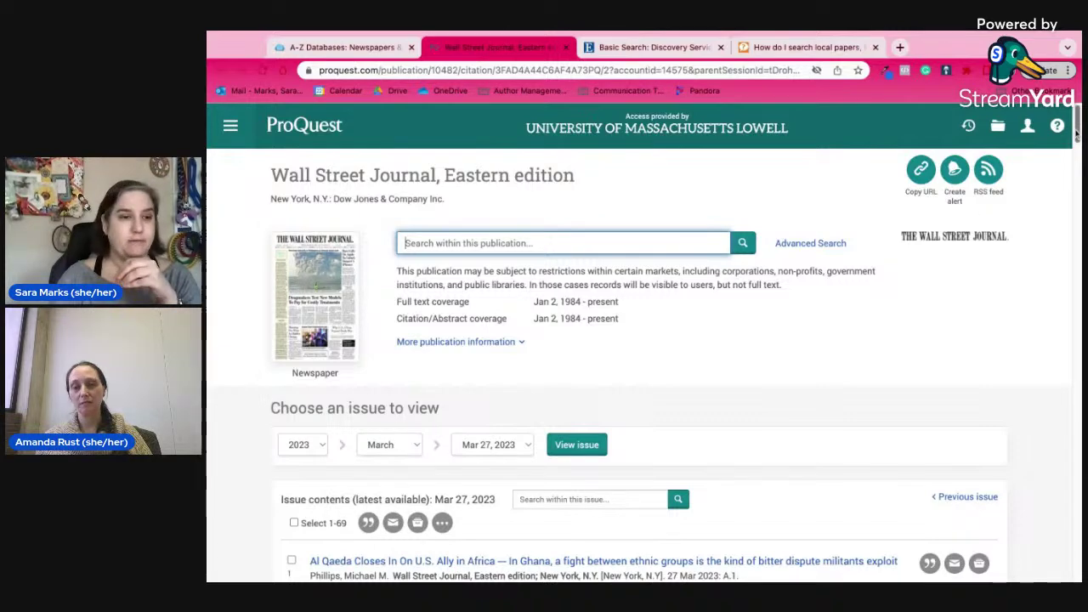
Step: Examine the Mar 27, 2023 issue contents, the search field within the issue, and the date, month and year choices
scroll(1076, 132, down, 2)
scroll(1075, 132, down, 2)
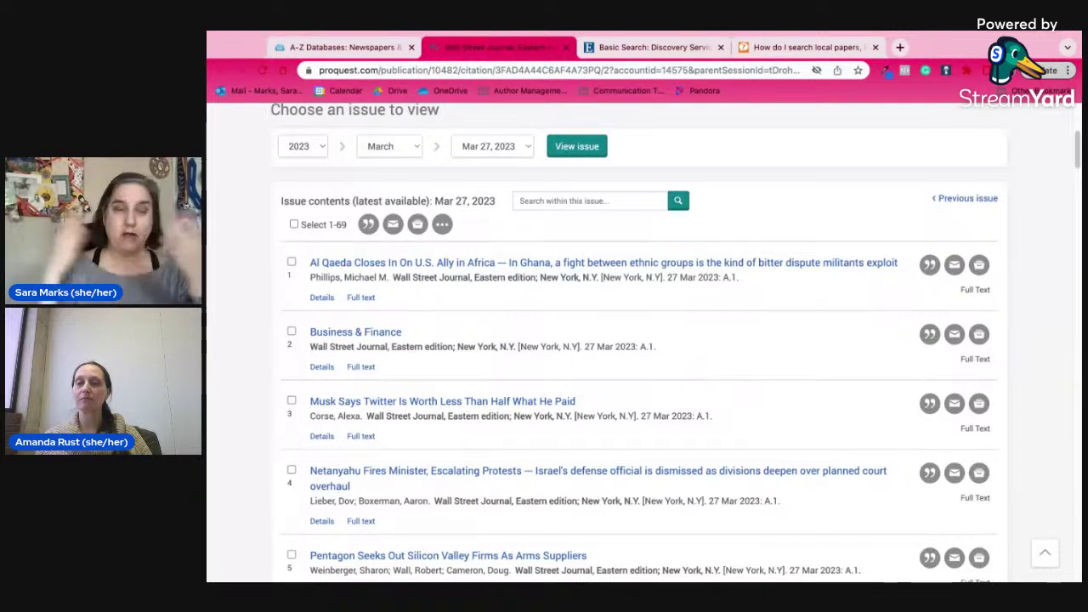
click(538, 200)
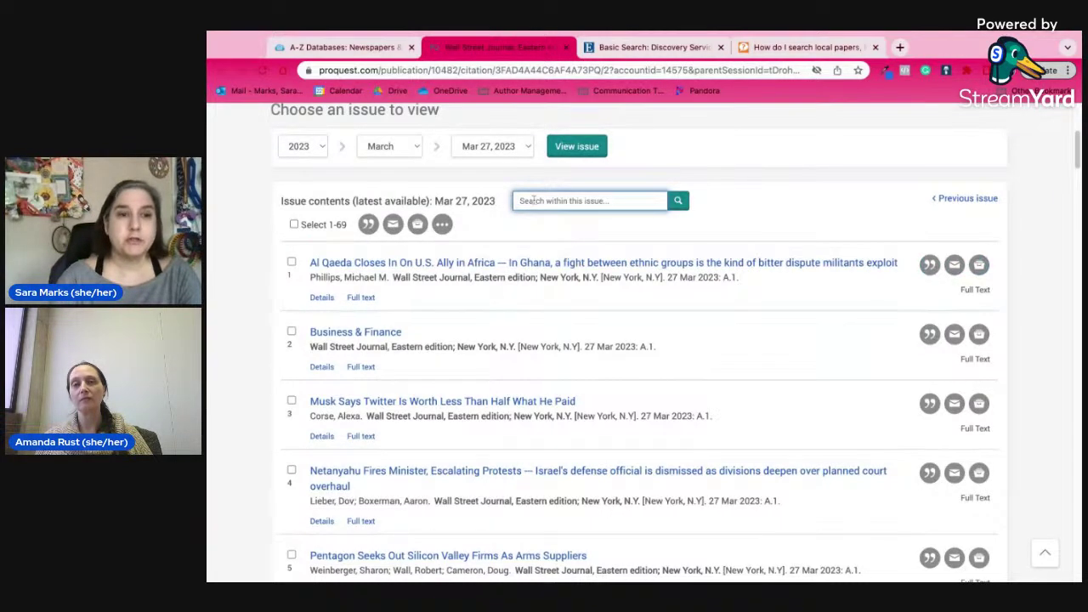
click(529, 150)
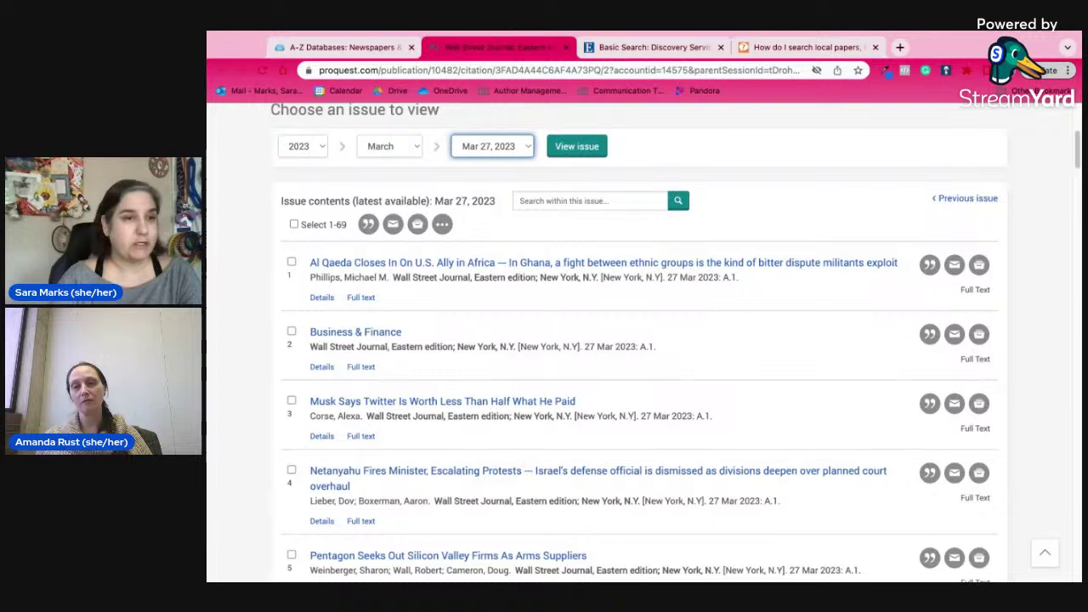
click(389, 146)
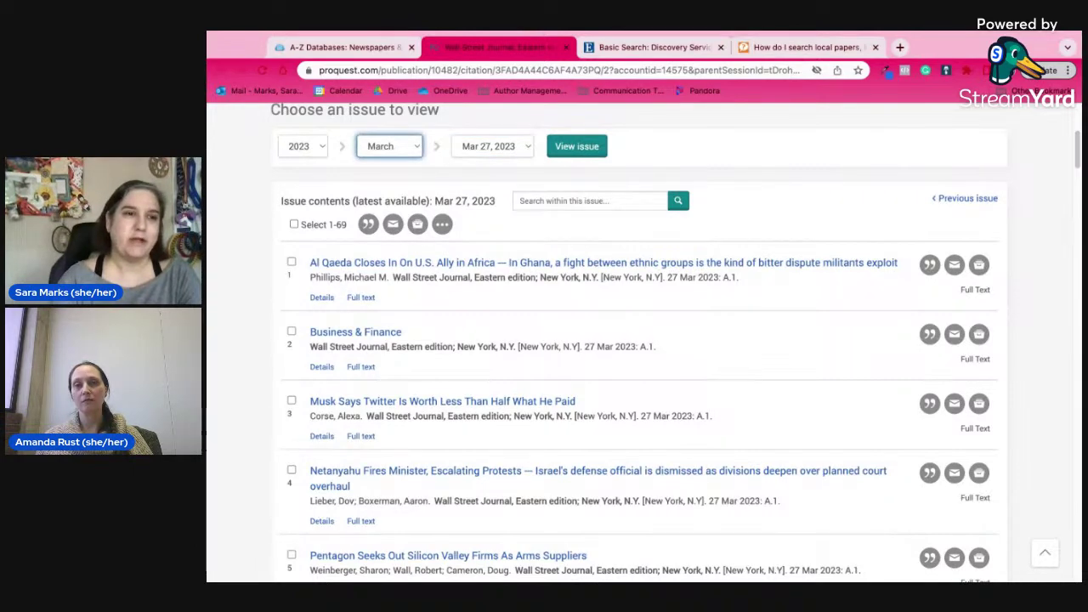
click(323, 150)
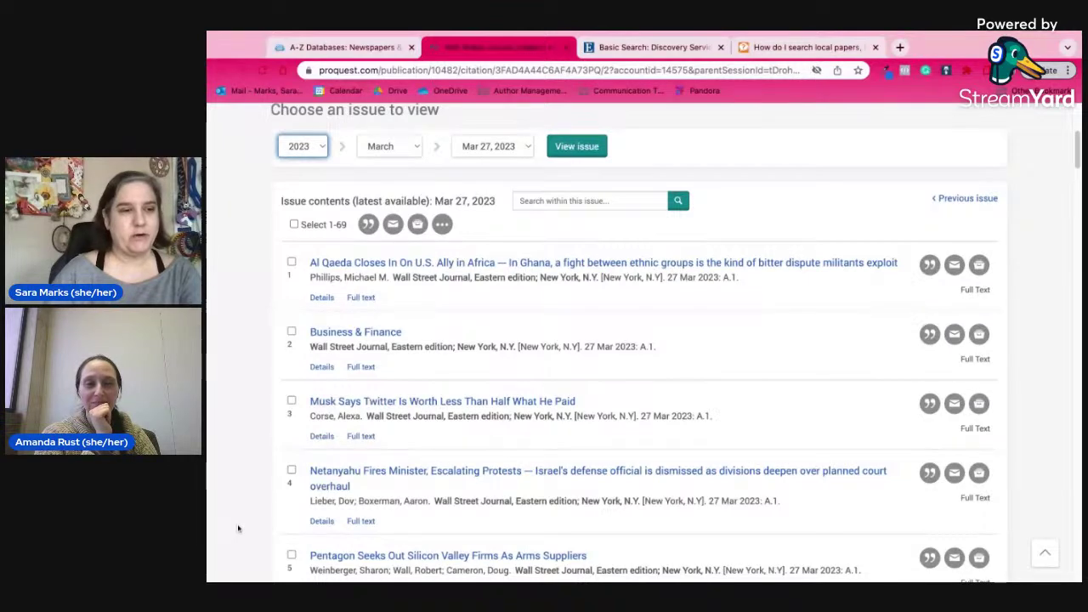
Step: Open the issue's first article, "Al Qaeda Closes In On U.S. Ally in Africa", and view its full text and suggested sources
click(408, 269)
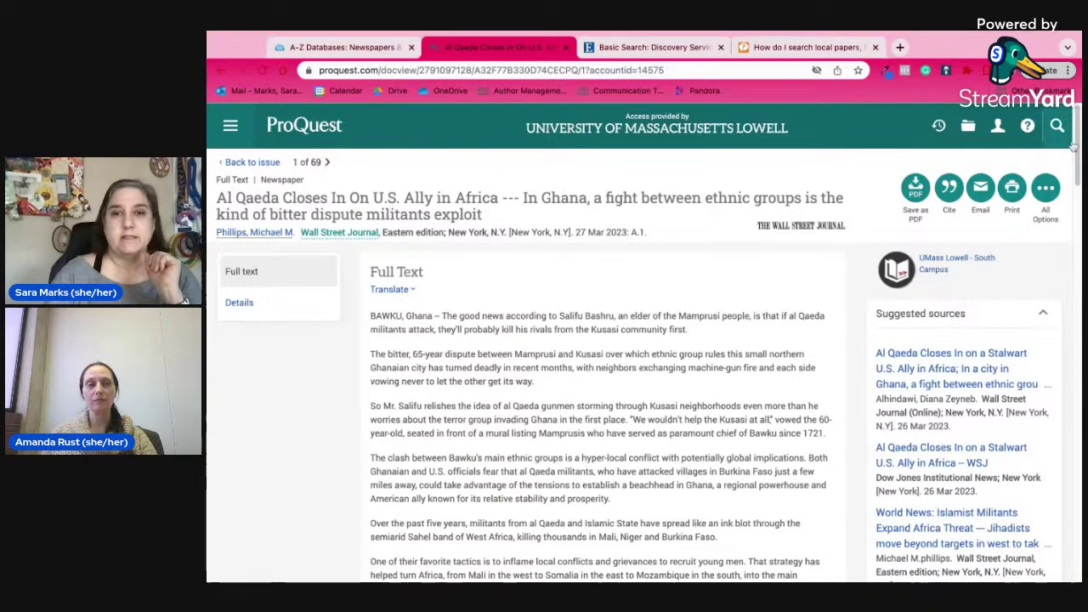
scroll(1079, 147, down, 2)
scroll(1080, 146, down, 3)
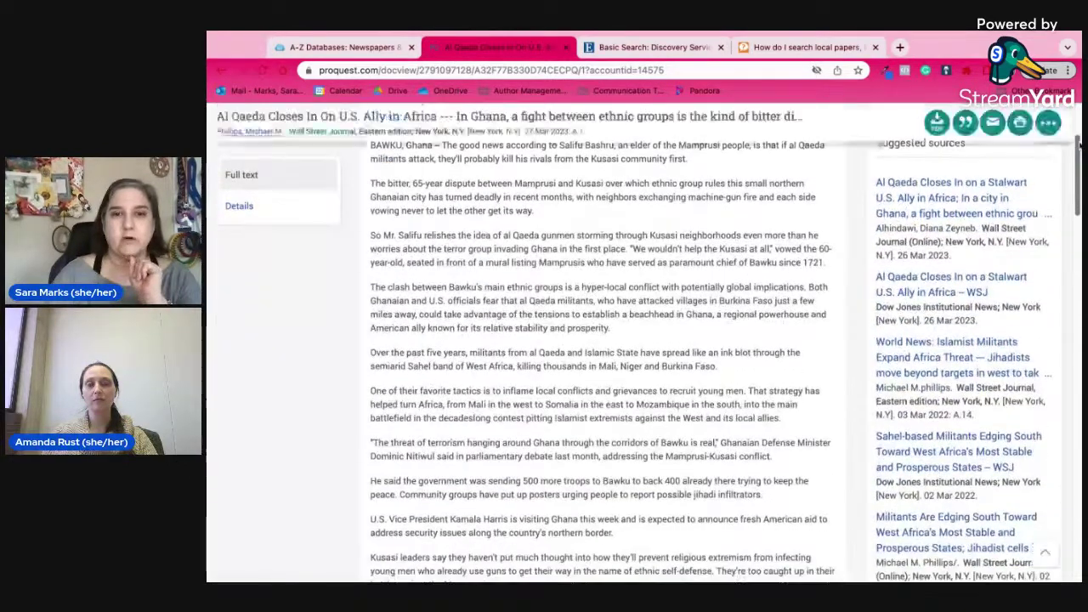
scroll(1054, 170, up, 1)
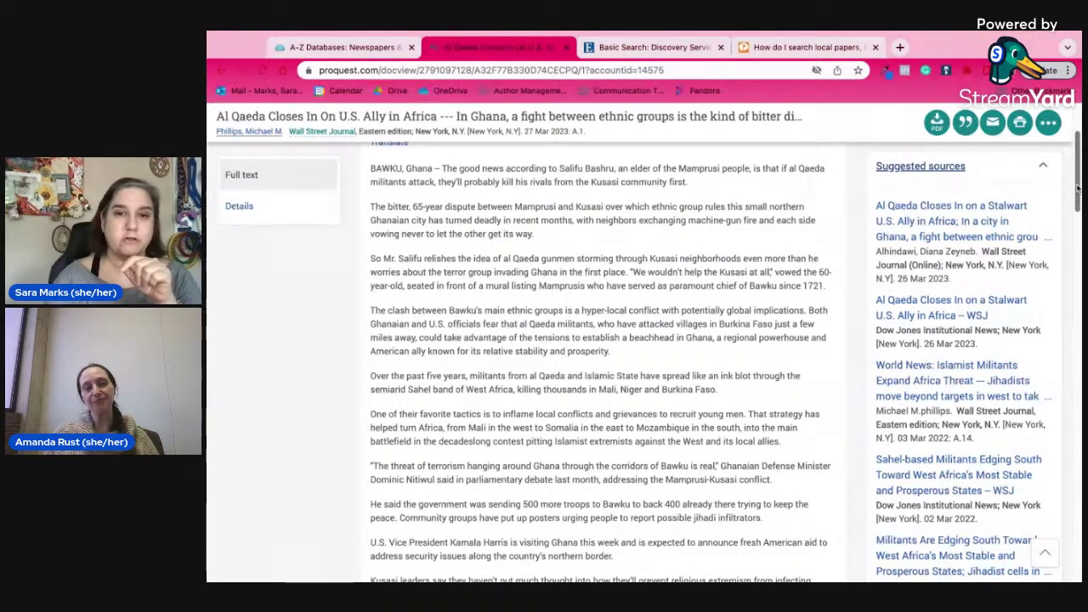
scroll(1077, 167, down, 1)
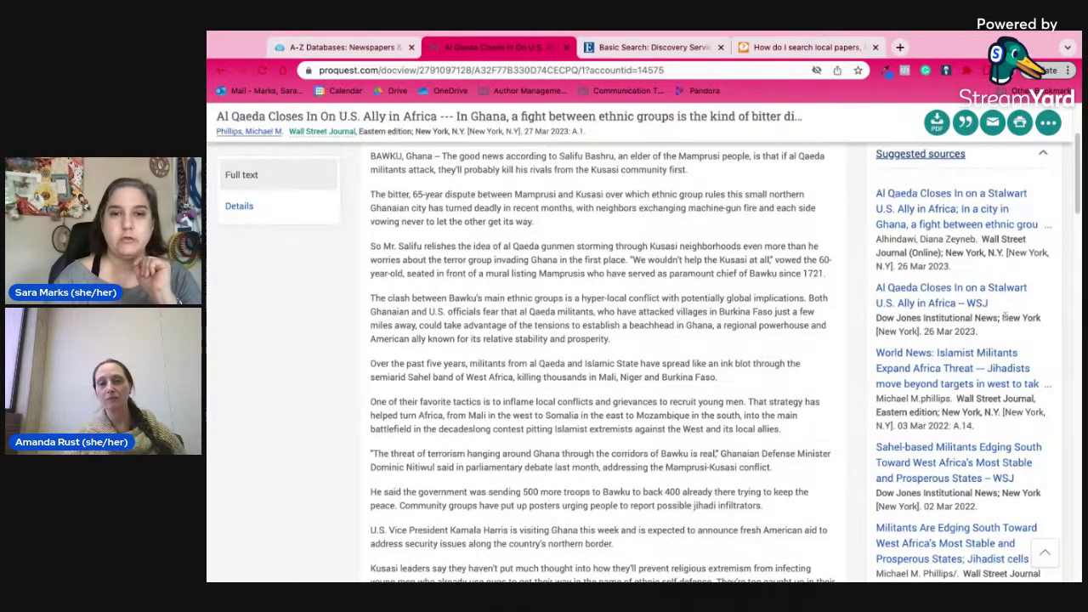
Step: Examine the article's subject and location indexing terms available for a related search
scroll(1077, 201, down, 2)
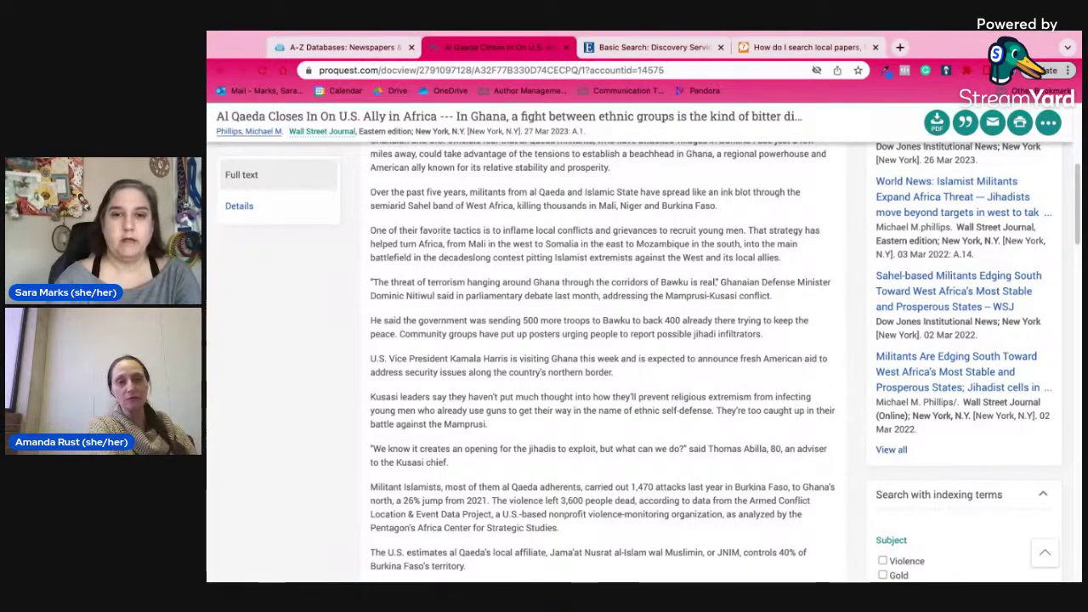
scroll(1077, 242, down, 1)
scroll(1077, 241, down, 3)
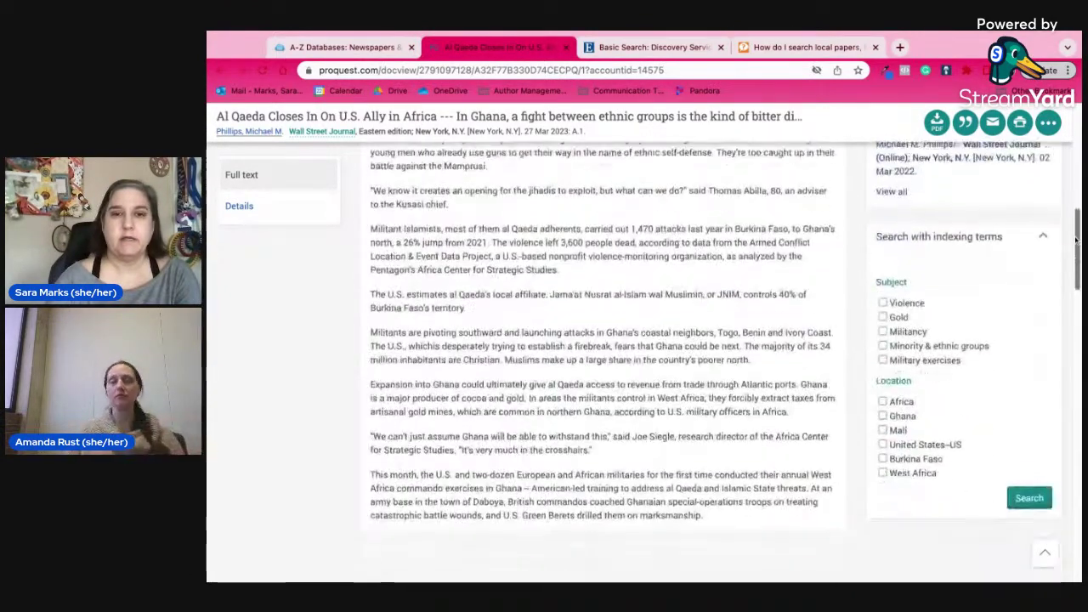
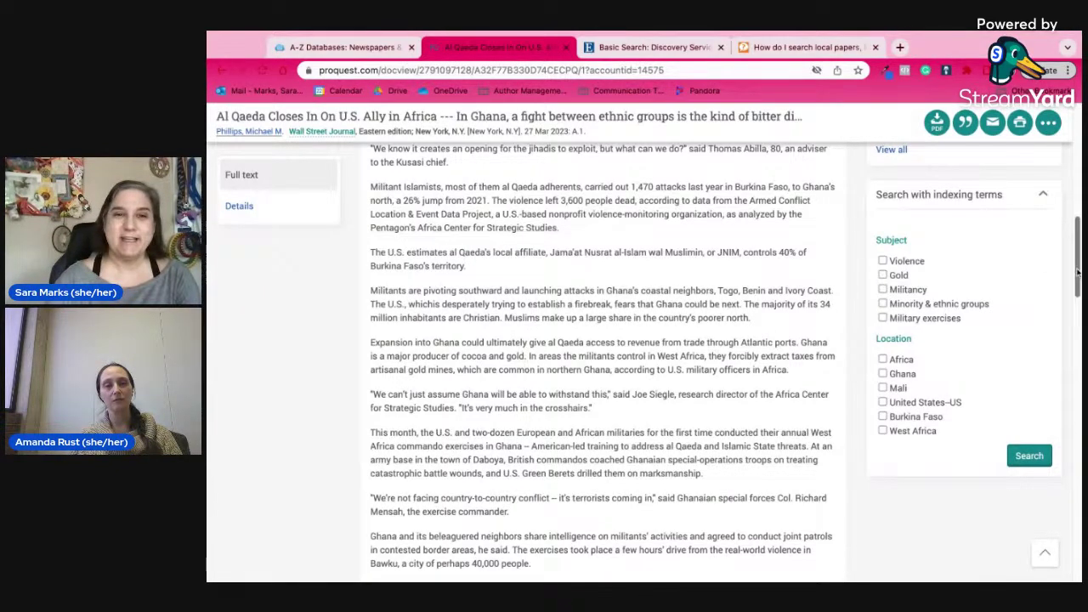
Step: Go back to the Wall Street Journal issue page and review the publication information, issue chooser and contents
scroll(1078, 272, up, 10)
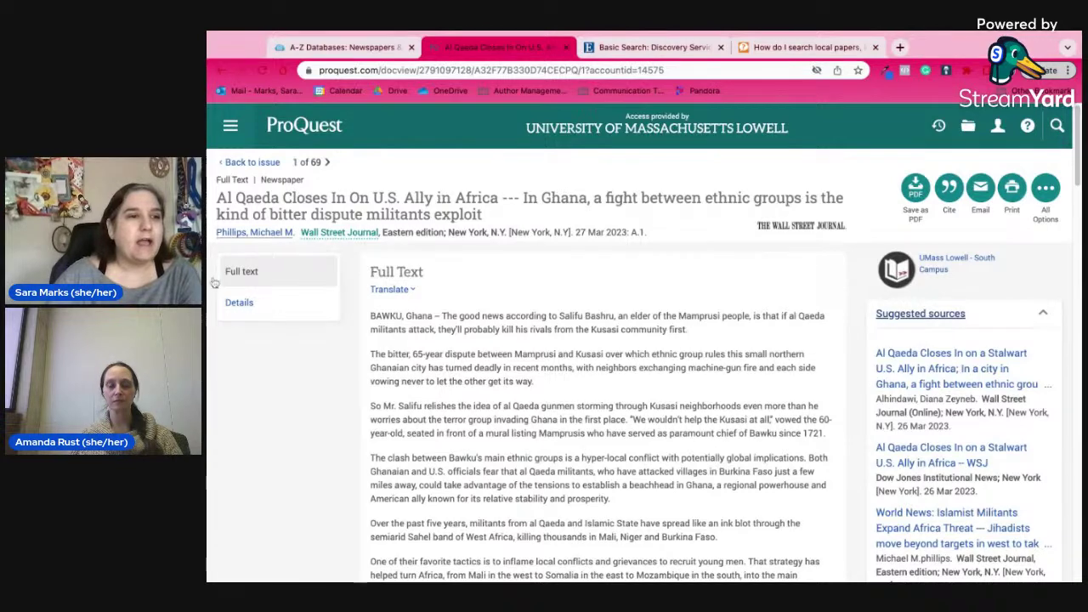
click(253, 163)
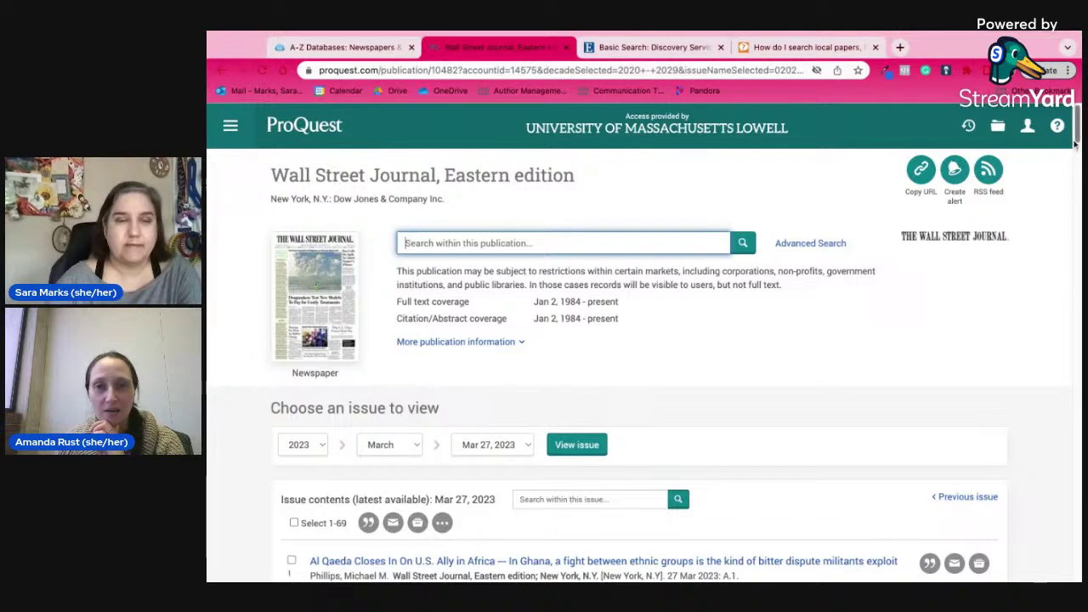
drag(1076, 134, 1077, 143)
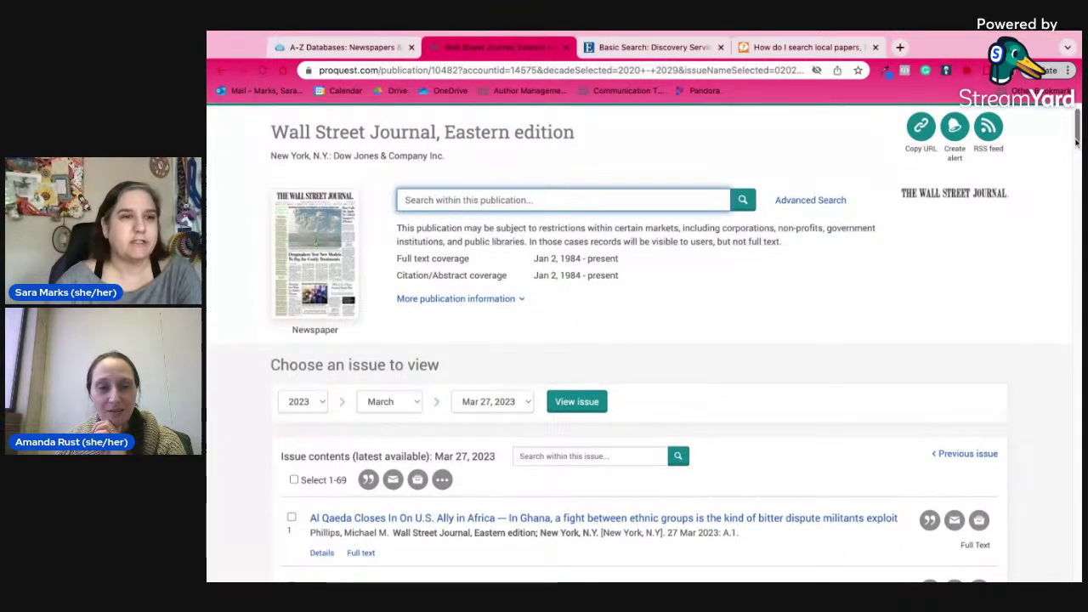
scroll(1077, 143, down, 3)
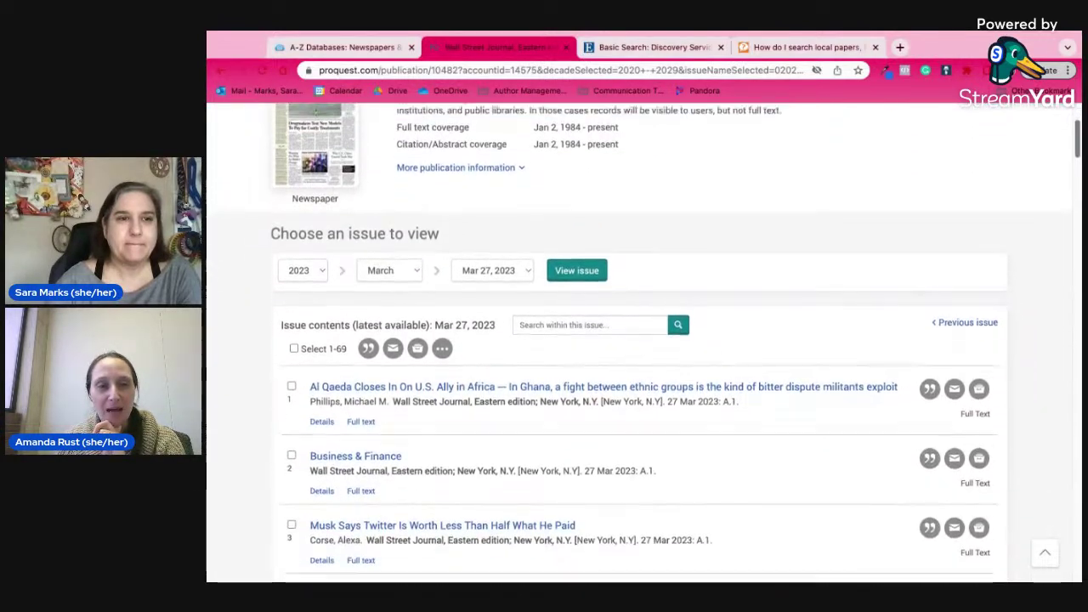
scroll(638, 340, up, 2)
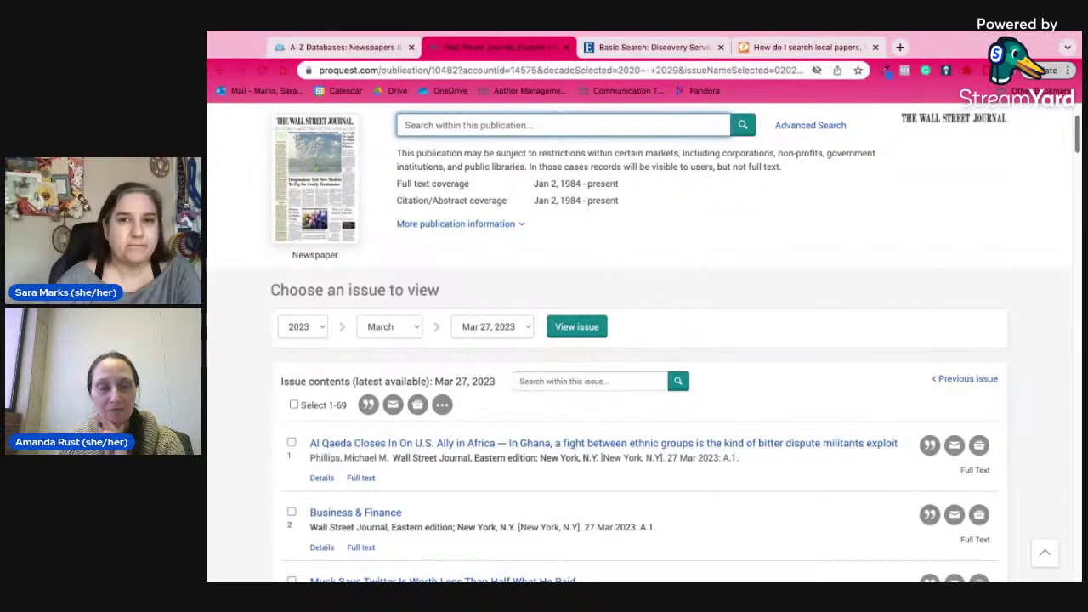
scroll(637, 341, down, 3)
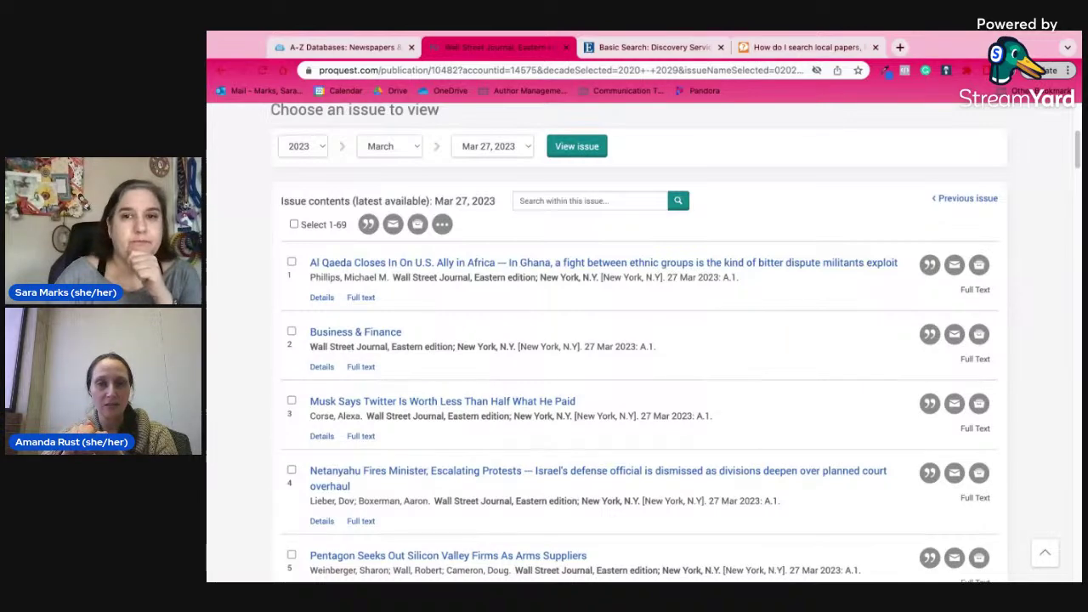
Step: Open Advanced Search for the Wall Street Journal, look over its options, and highlight the prefilled pubid(10482) query
drag(1078, 166, 1078, 165)
scroll(1078, 166, up, 3)
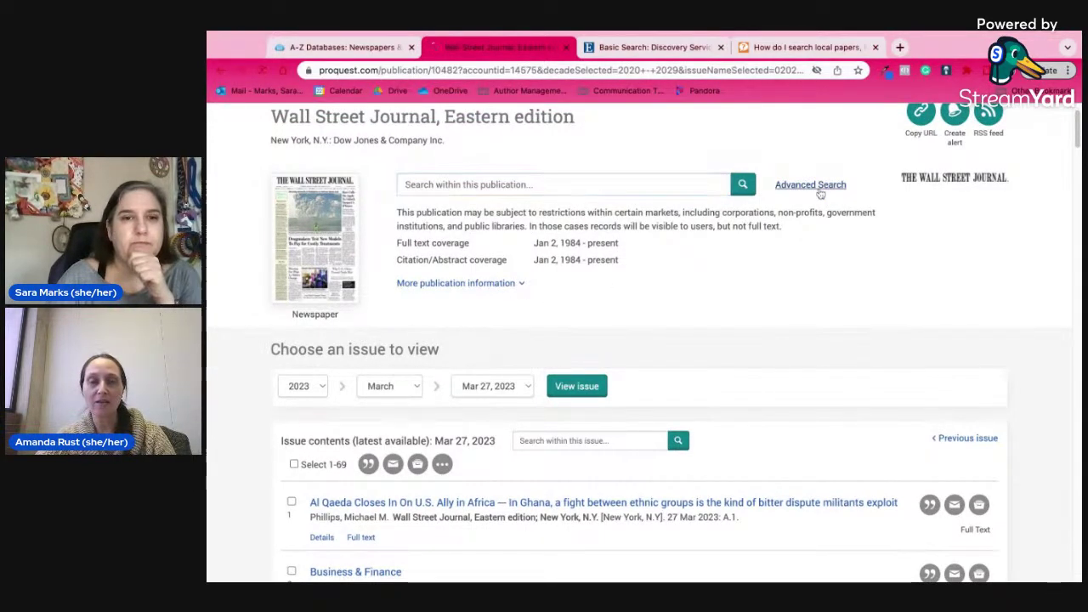
click(820, 192)
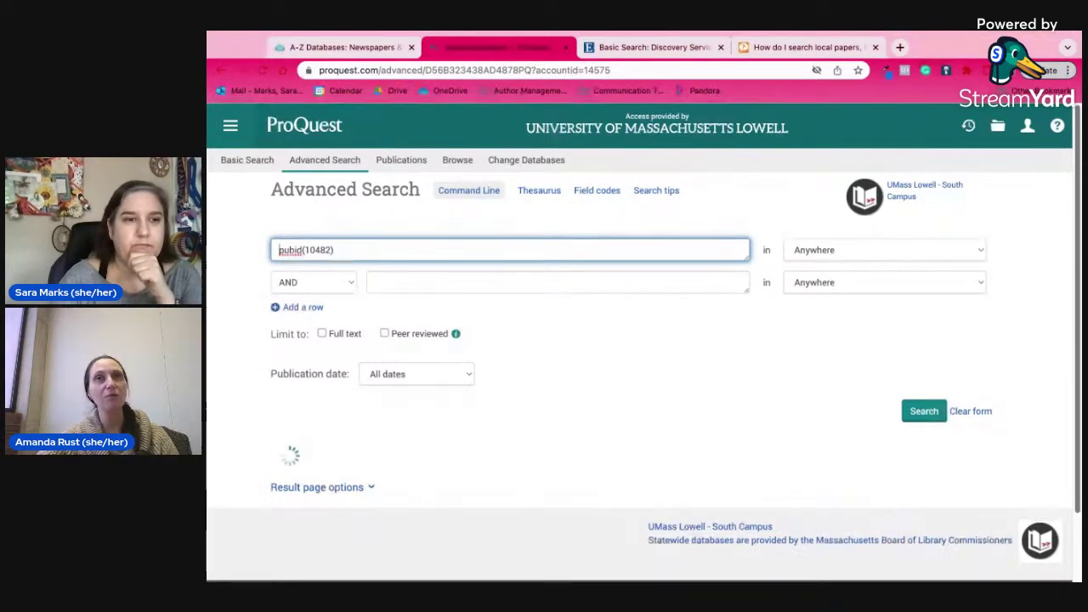
scroll(641, 343, down, 2)
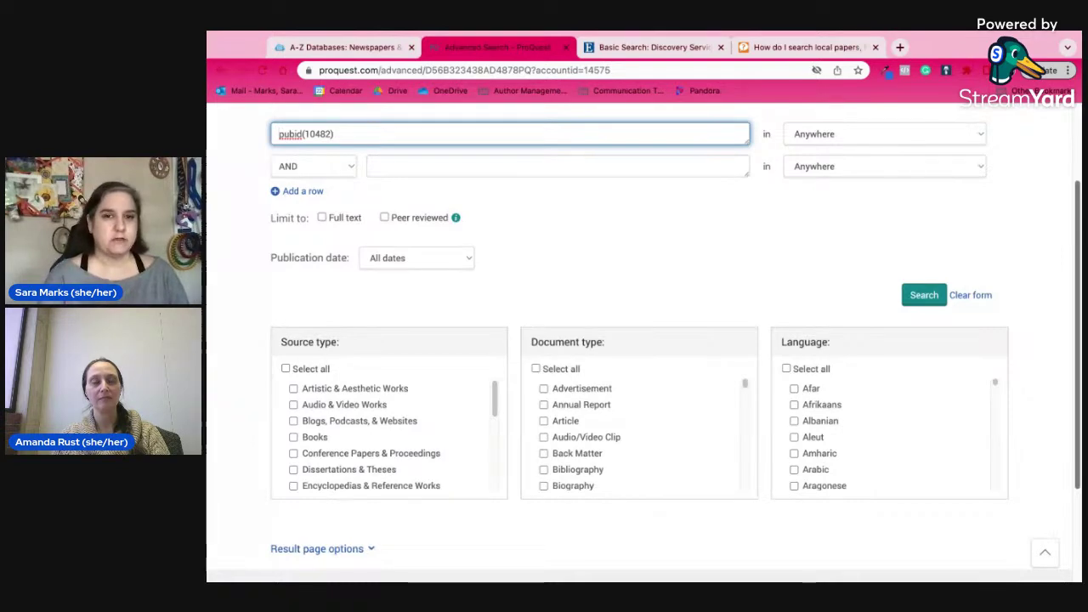
scroll(1078, 210, up, 3)
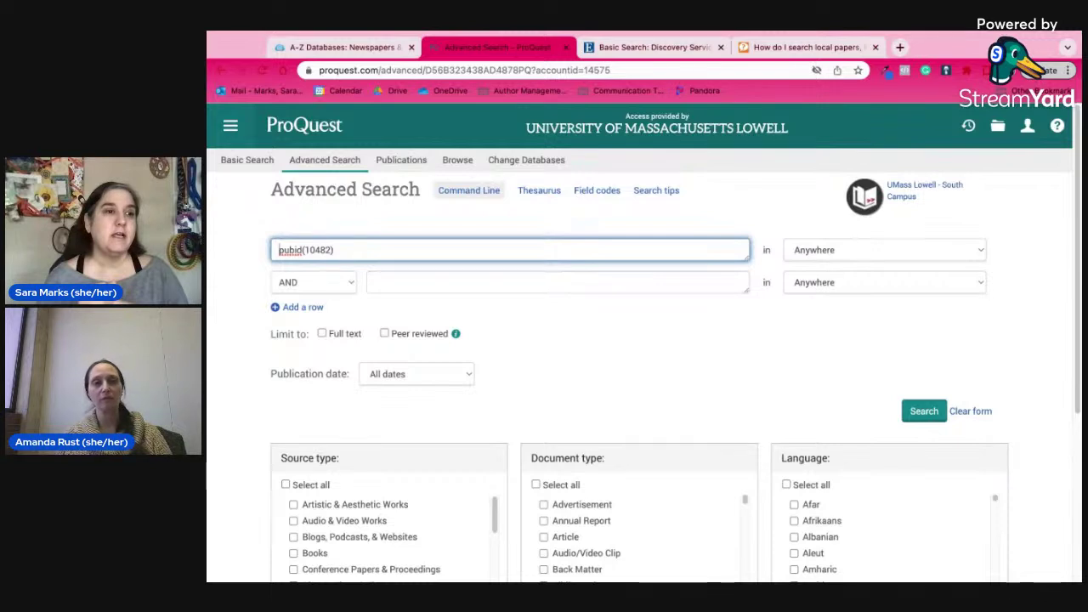
triple_click(354, 252)
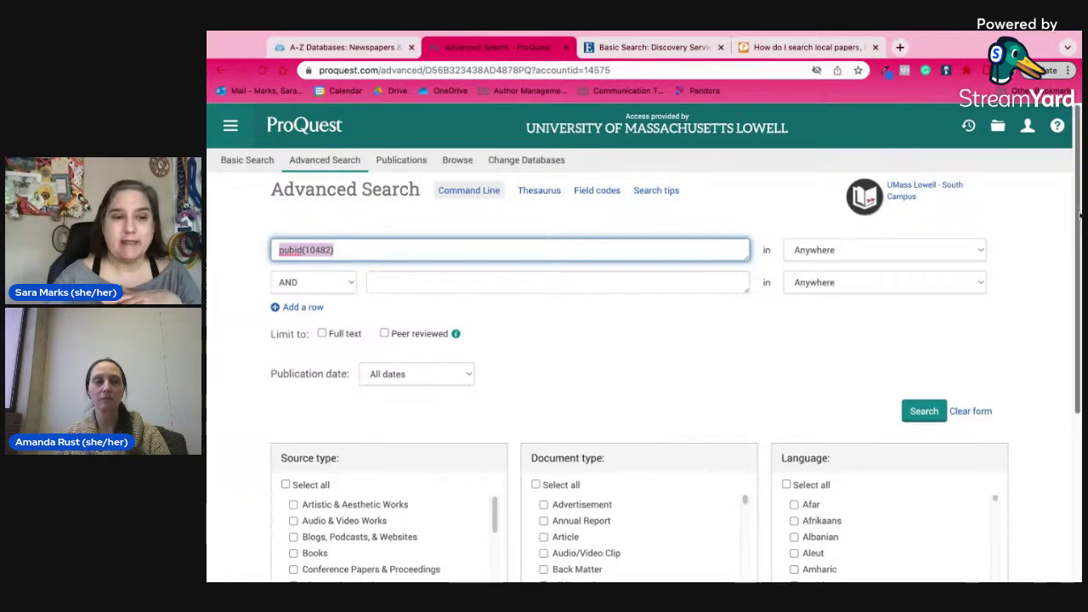
Step: Examine the document type filters available in the Wall Street Journal's Advanced Search, including Editorial, Letter To The Editor and Obituary, and close the page
scroll(1080, 216, down, 3)
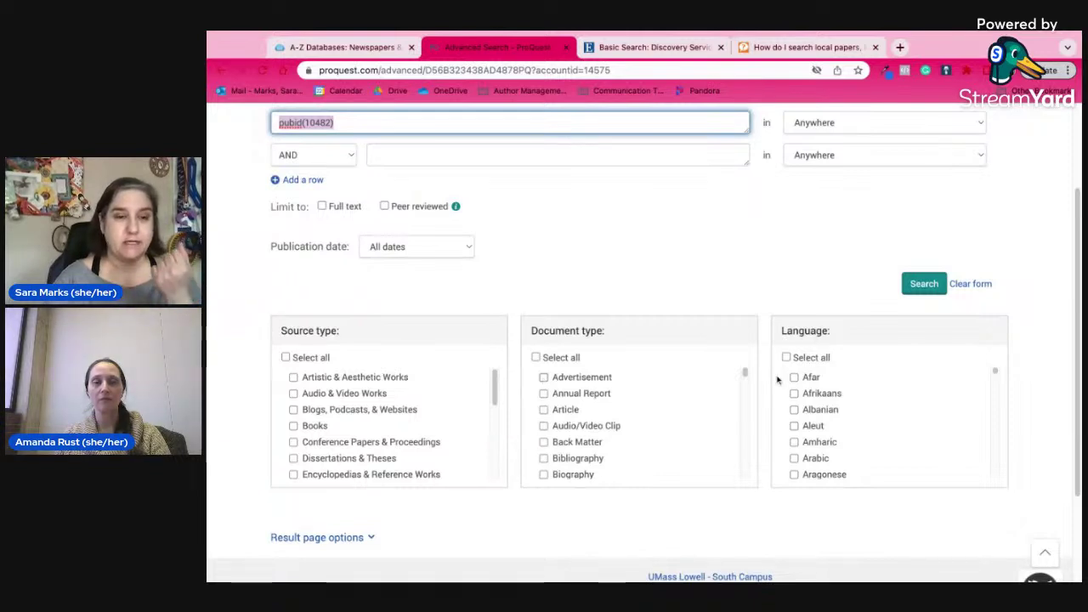
drag(746, 370, 745, 409)
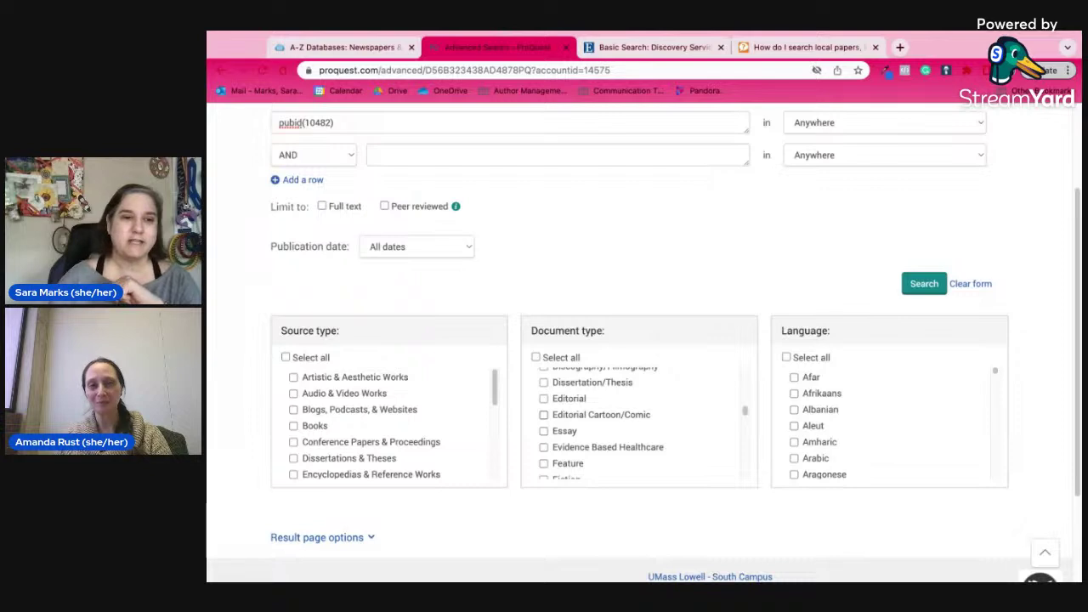
scroll(746, 415, down, 3)
scroll(748, 414, down, 2)
scroll(748, 414, down, 2)
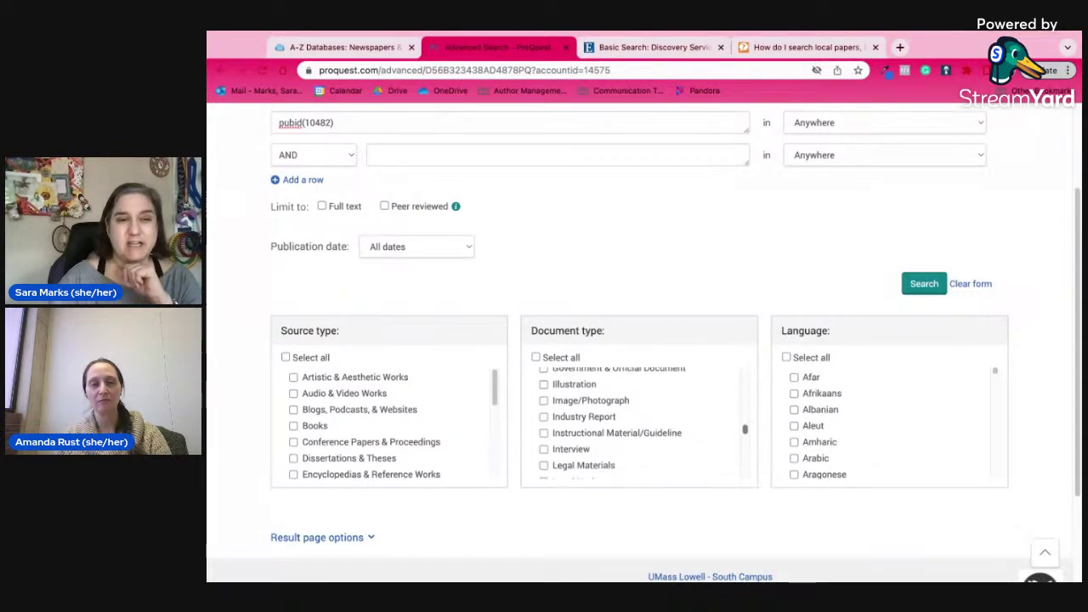
scroll(748, 414, up, 1)
scroll(748, 414, down, 1)
scroll(746, 434, down, 1)
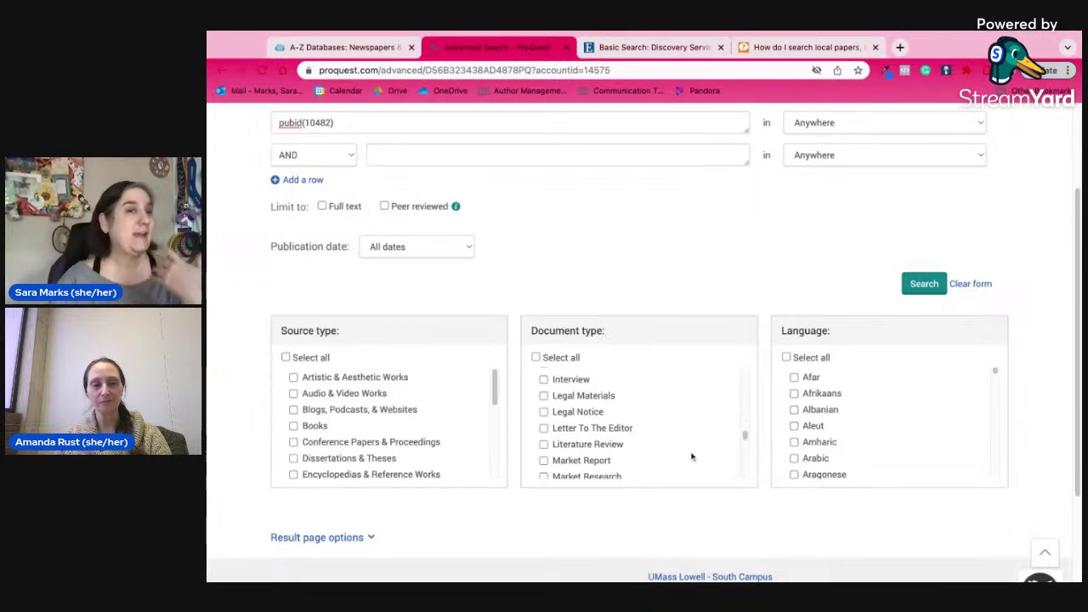
scroll(746, 441, down, 5)
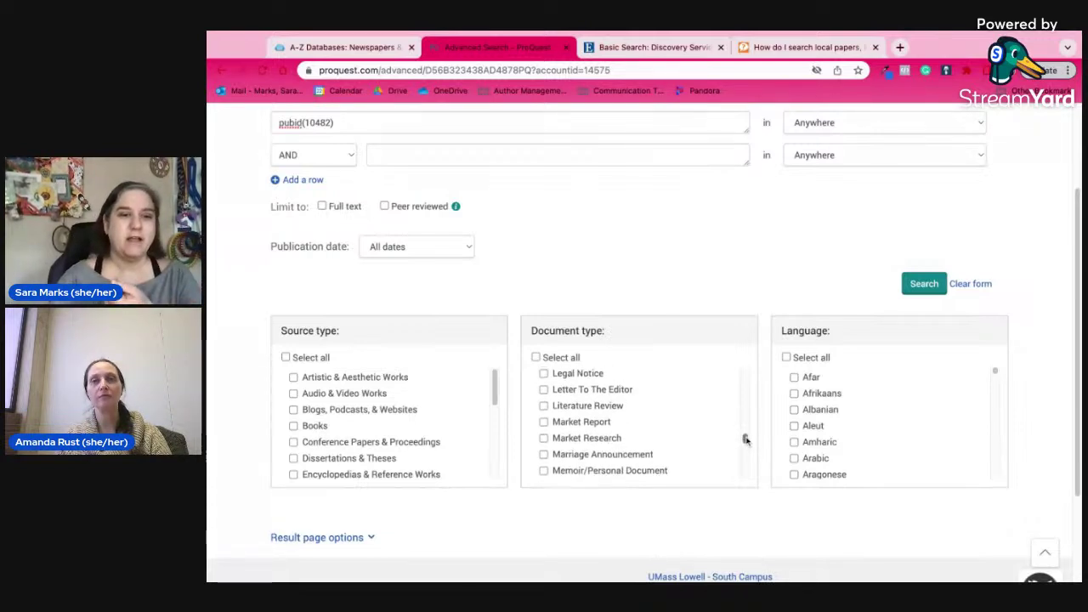
scroll(746, 441, down, 3)
scroll(746, 440, up, 4)
scroll(746, 441, up, 2)
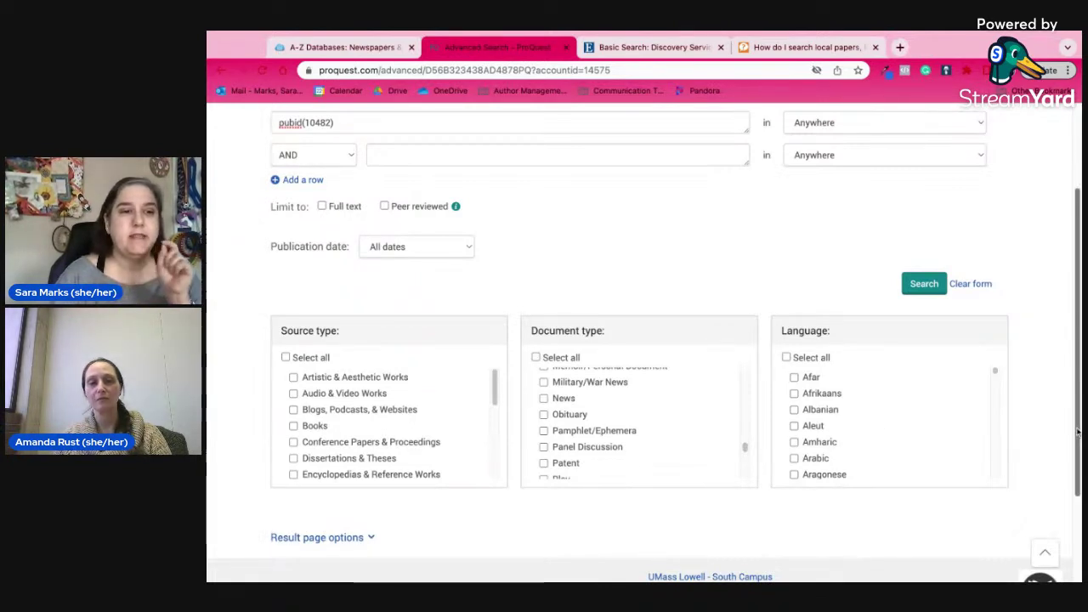
scroll(1077, 432, down, 1)
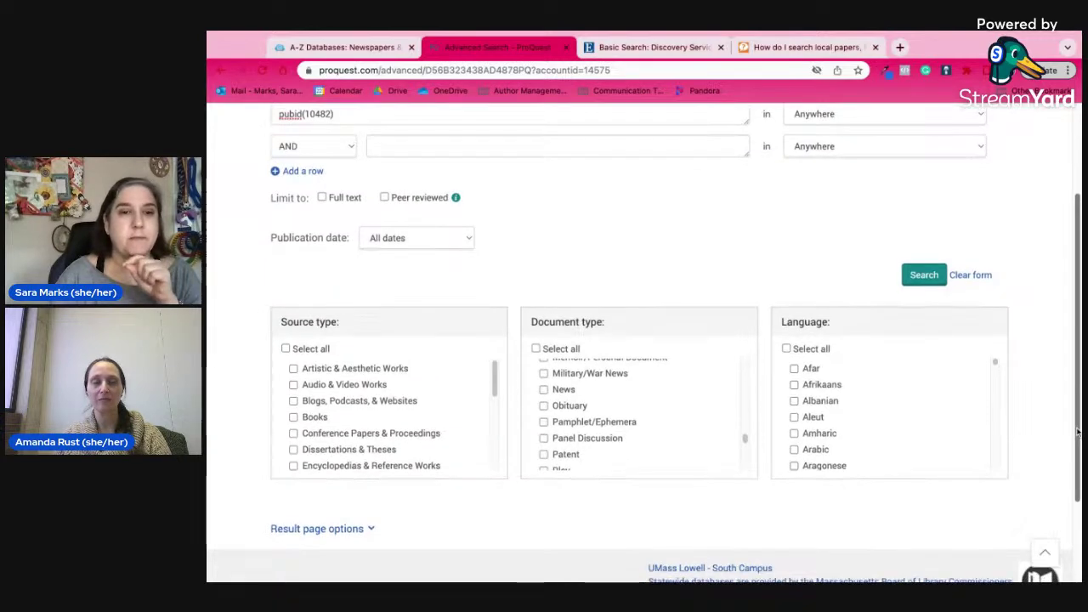
scroll(1078, 432, up, 4)
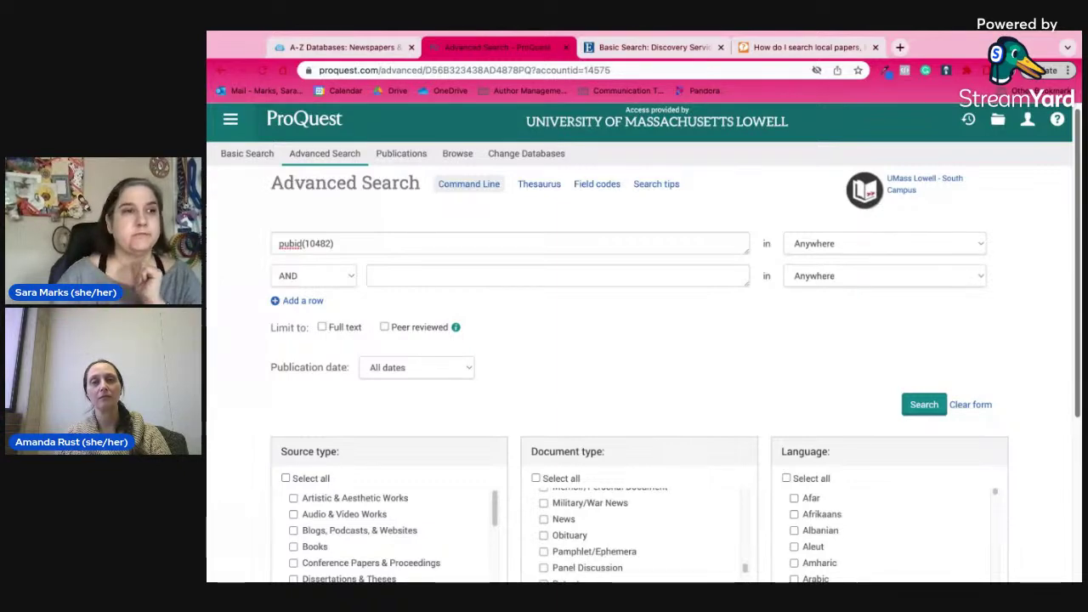
click(566, 48)
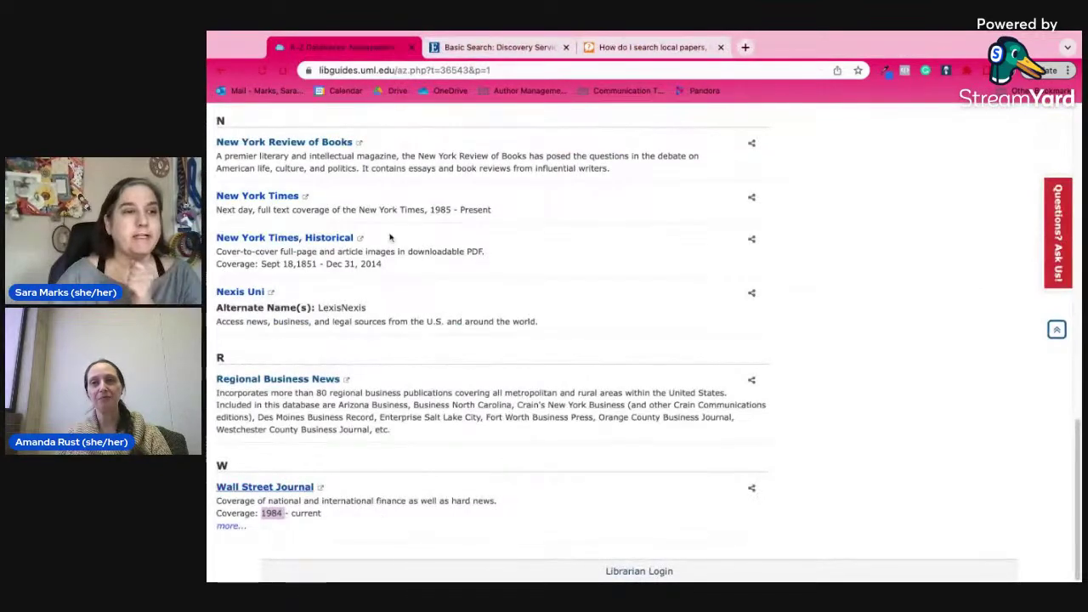
Step: Search the library publications for "boston herald" and look through the results
drag(1078, 500, 1078, 299)
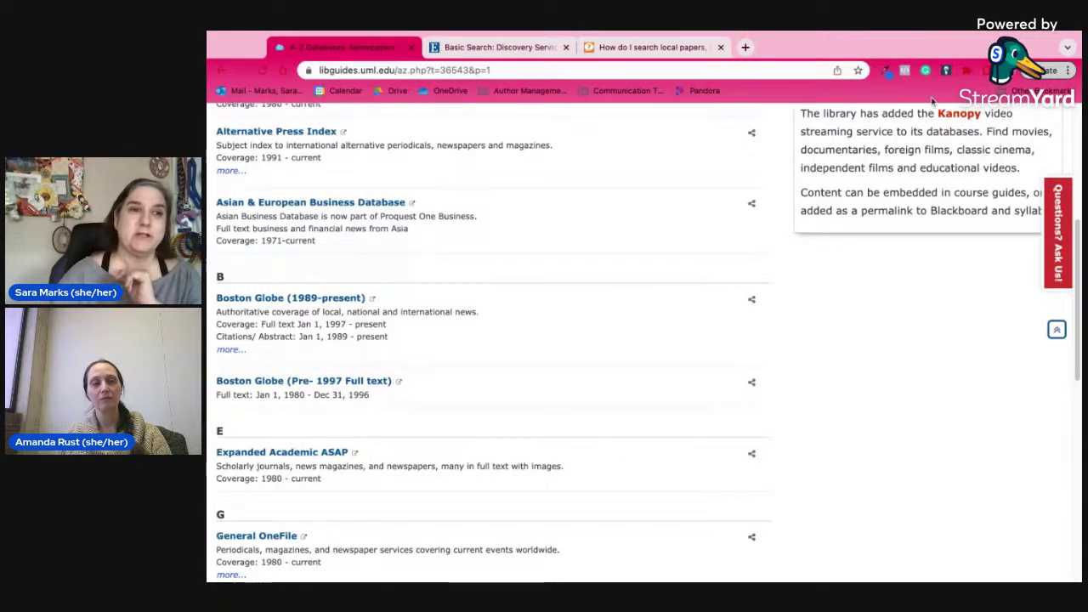
click(493, 47)
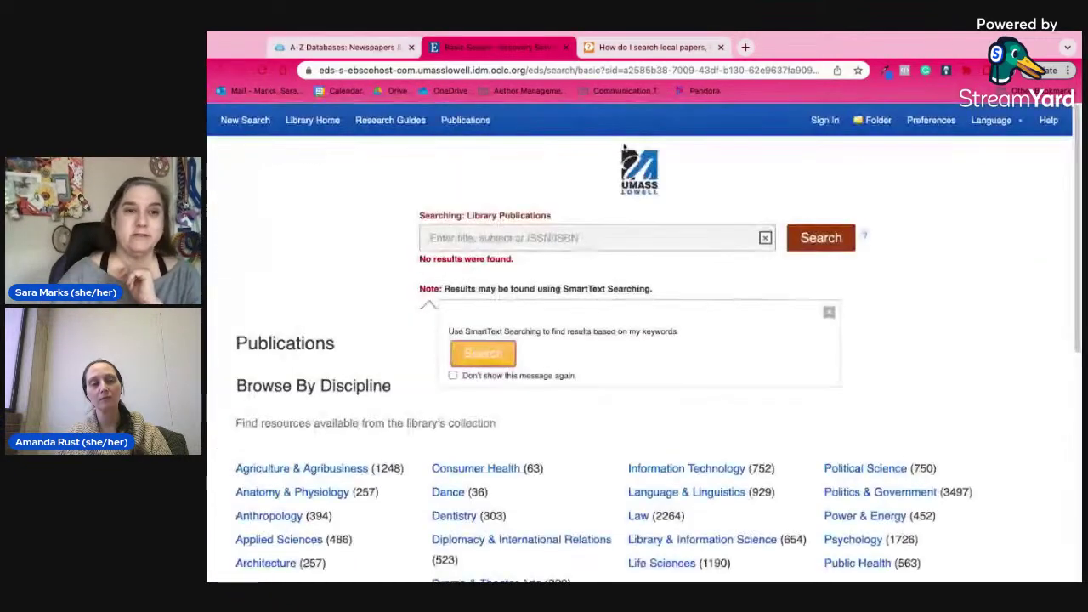
click(592, 240)
text(bos)
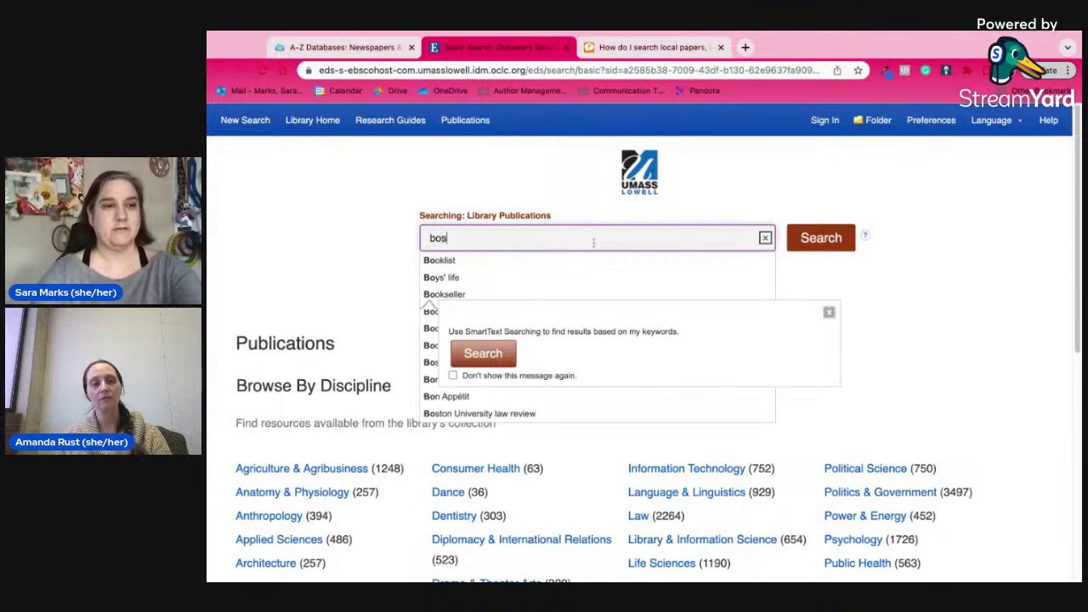
text(ton herald)
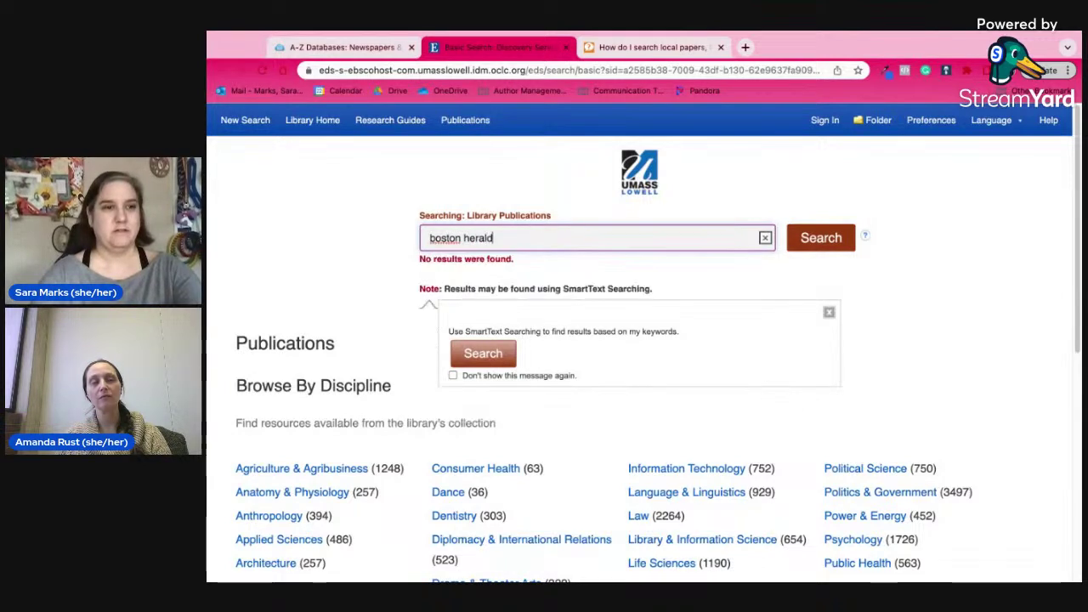
key(Return)
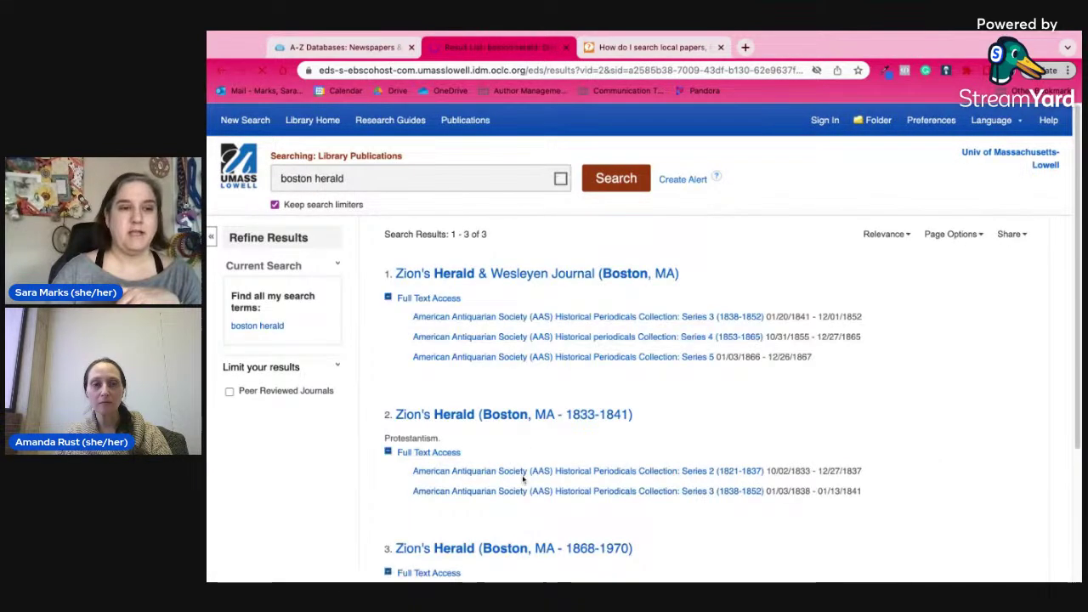
scroll(1078, 228, down, 4)
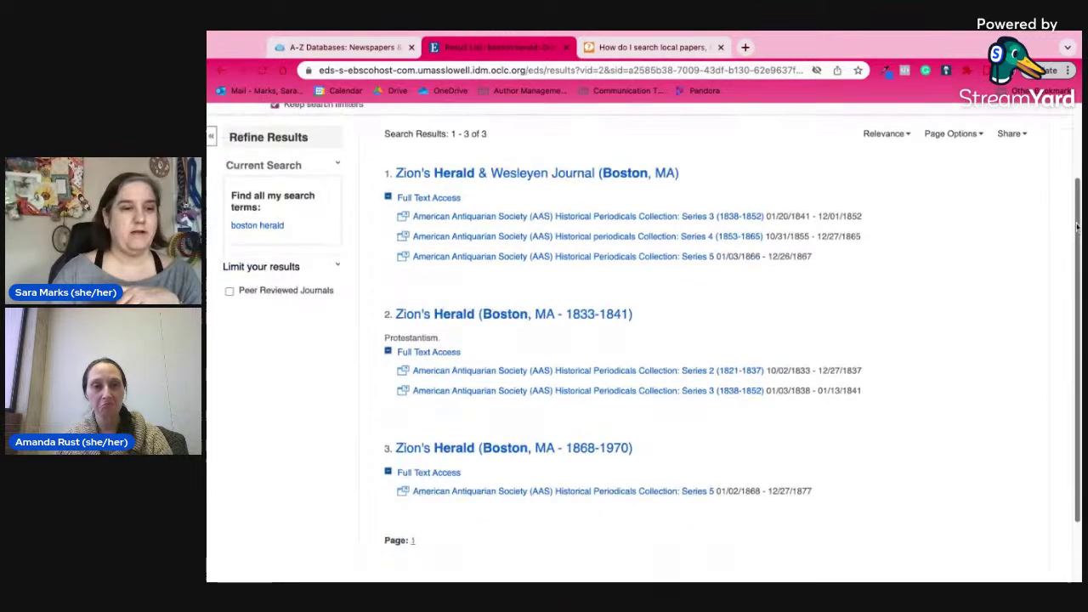
scroll(1078, 228, up, 4)
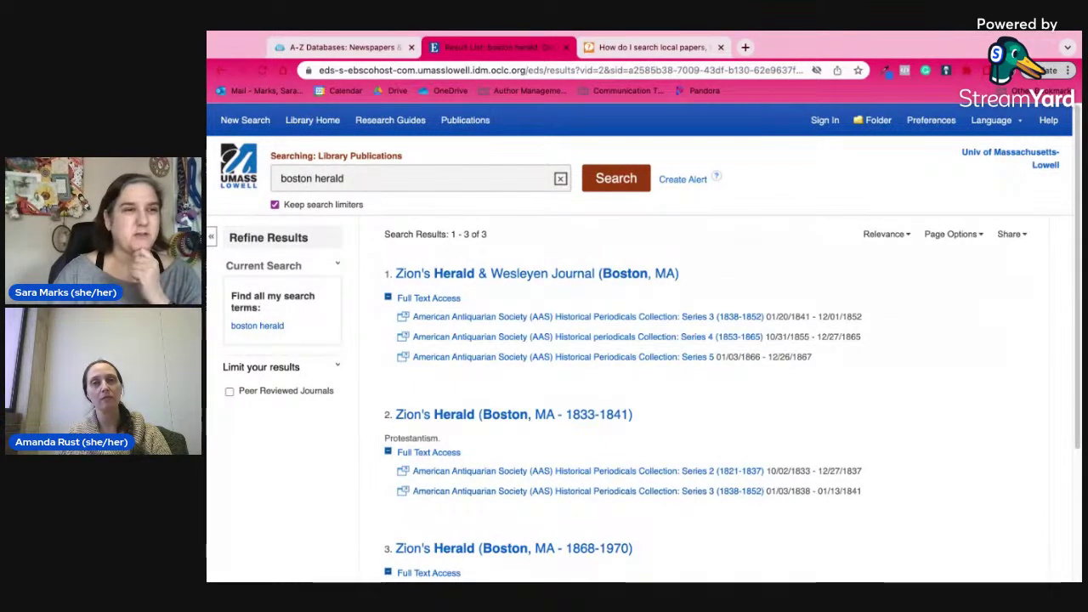
Step: Highlight the Boston Globe (Pre-1997) coverage dates in the database list, and open Boston Globe (1989-present) to view its latest issue contents
click(369, 51)
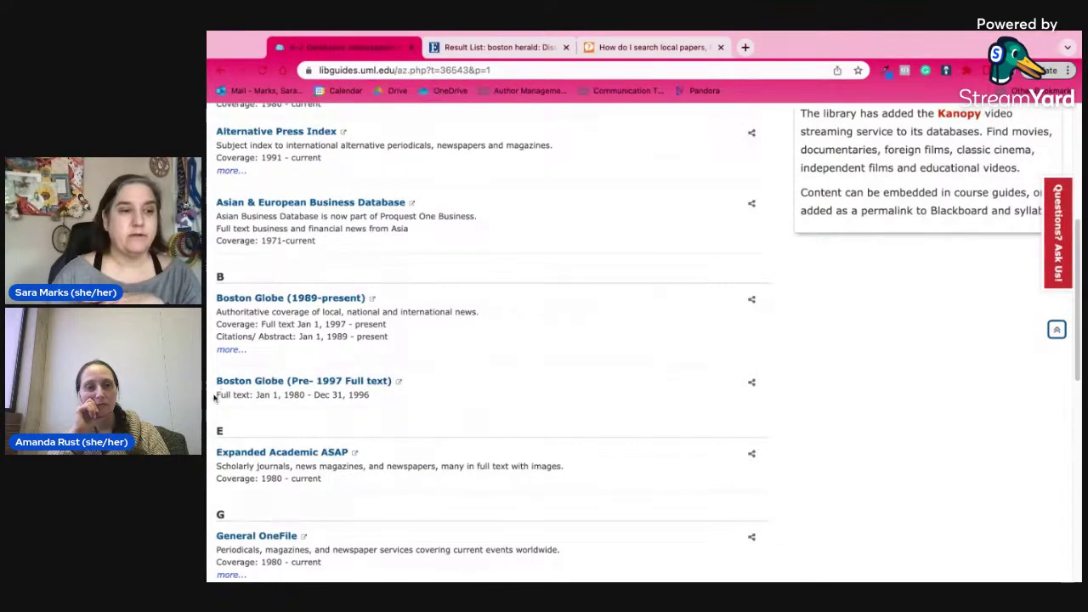
drag(217, 395, 369, 397)
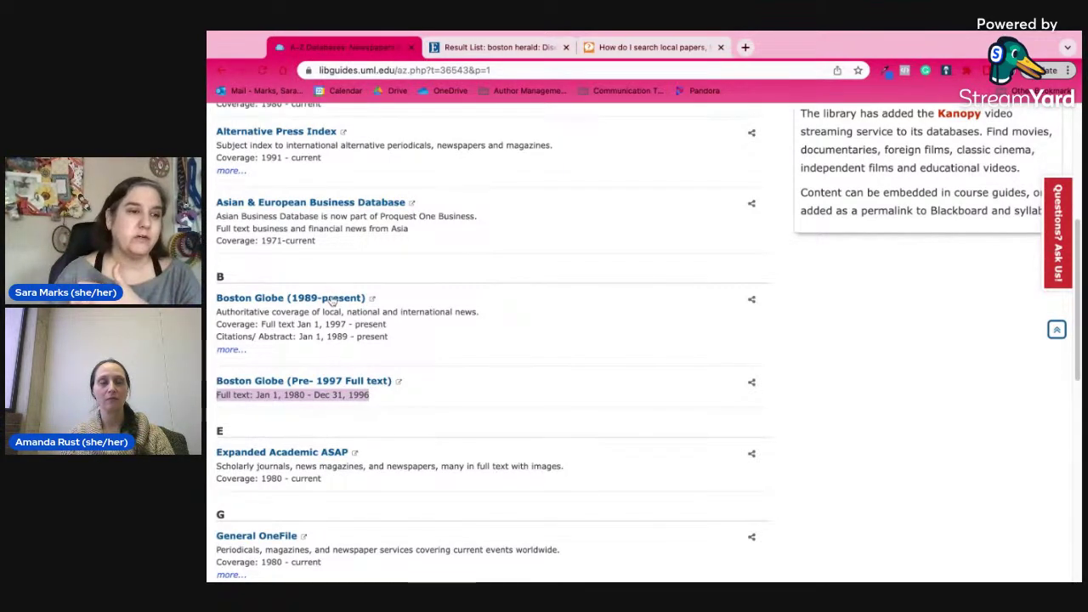
click(394, 291)
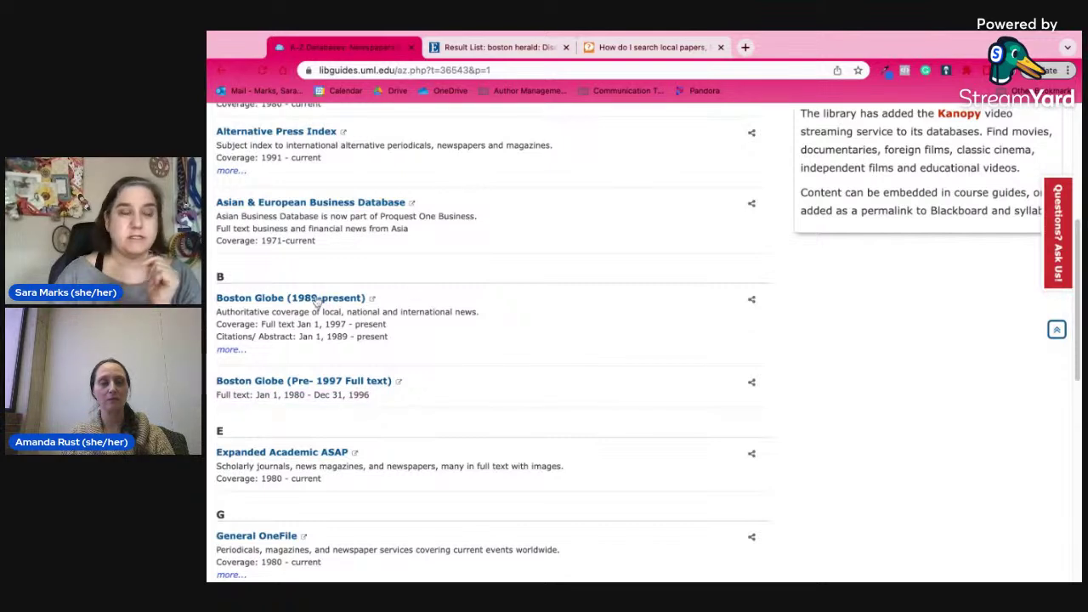
click(316, 300)
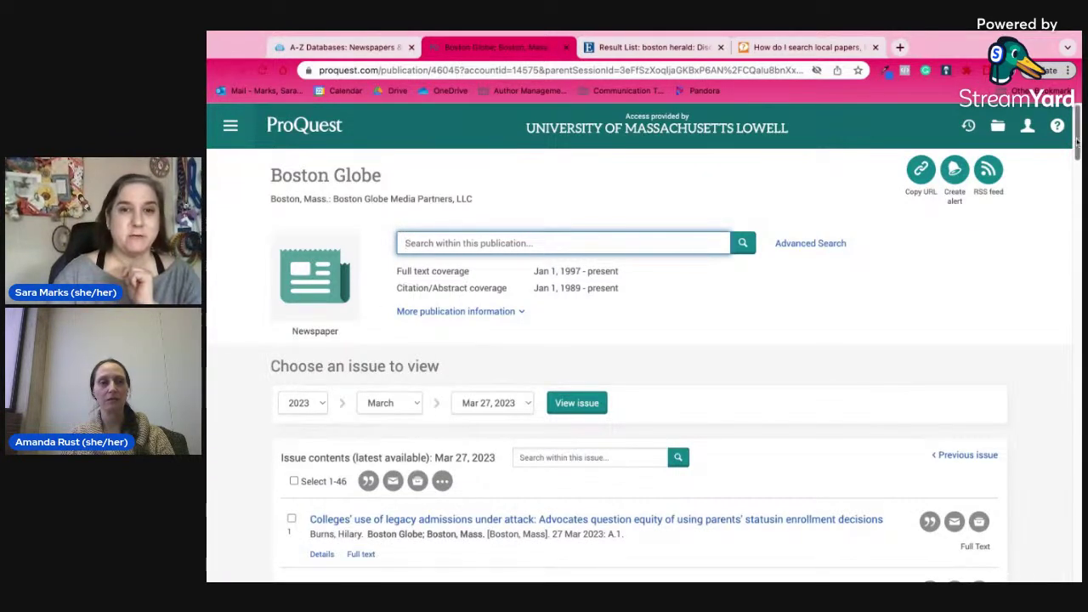
drag(1077, 126, 1078, 146)
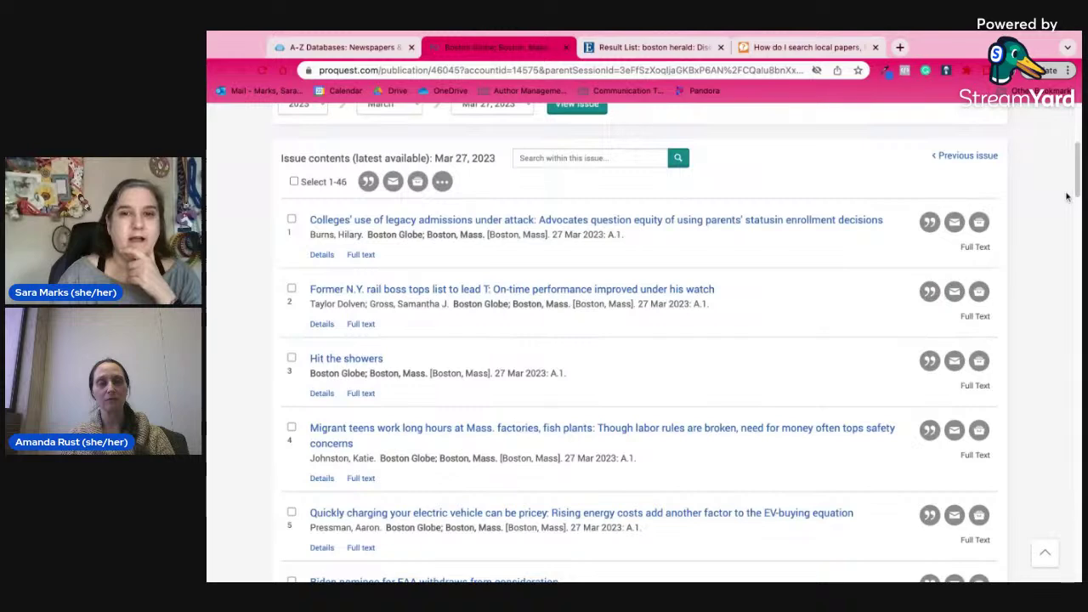
Step: Close the current Boston Globe publication page, open Boston Globe (Pre-1997 Full text), and expand its publication information
click(568, 47)
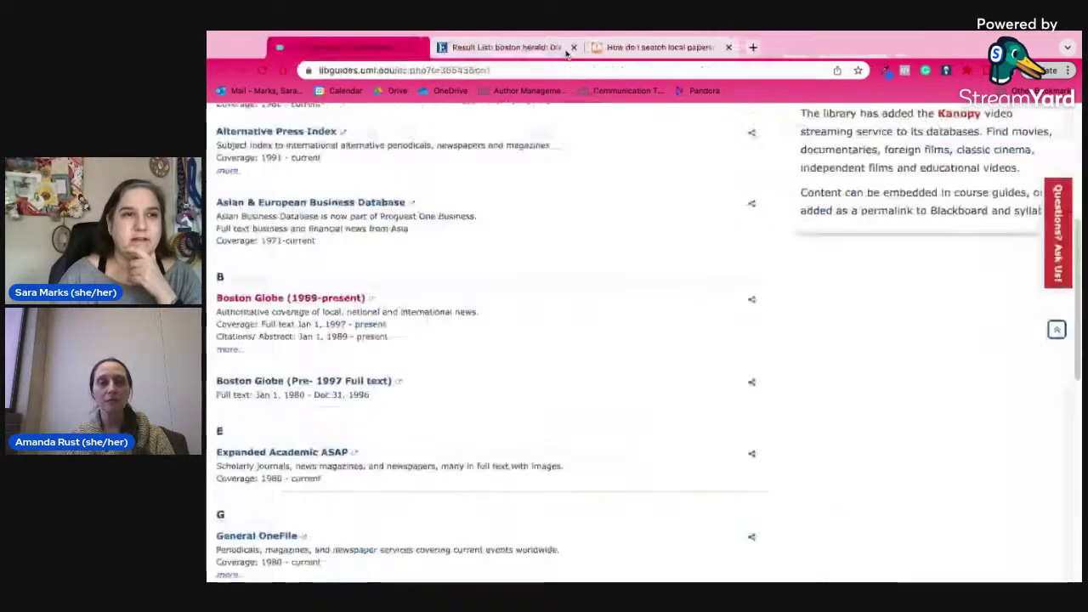
click(322, 382)
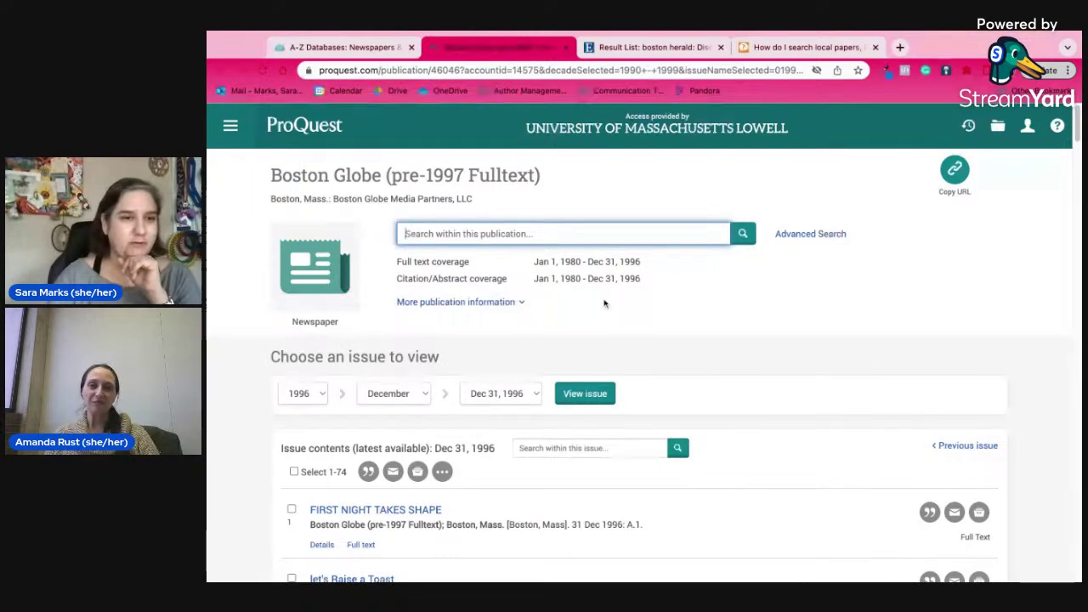
click(508, 304)
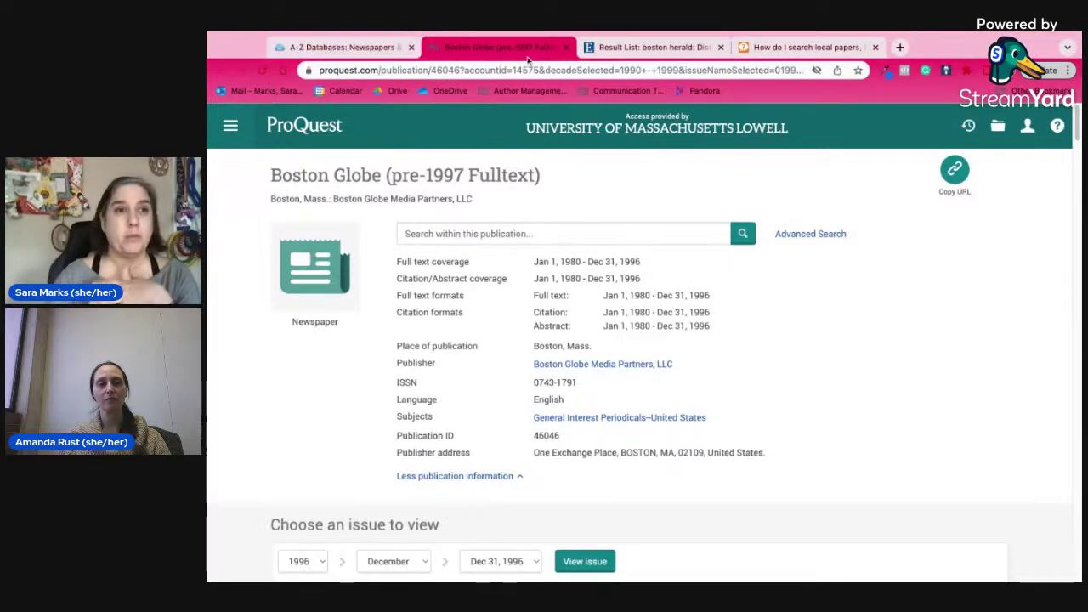
Step: Find Nexis Uni in the newspaper database list, highlight its alternate name LexisNexis, and open it, closing the leftover Boston Globe page
click(336, 53)
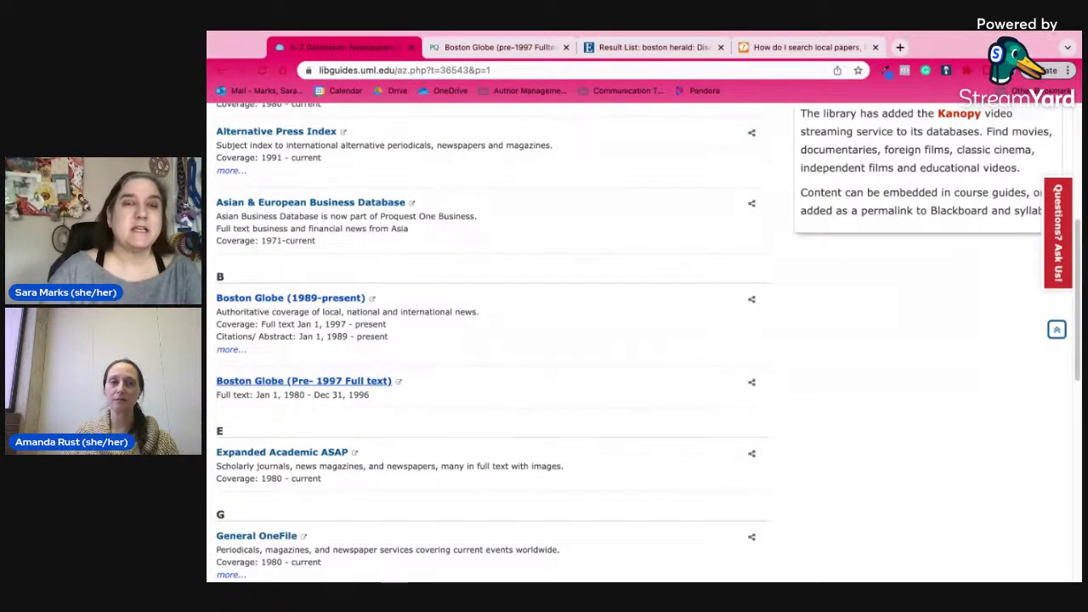
drag(1077, 368, 1076, 367)
scroll(1077, 368, up, 2)
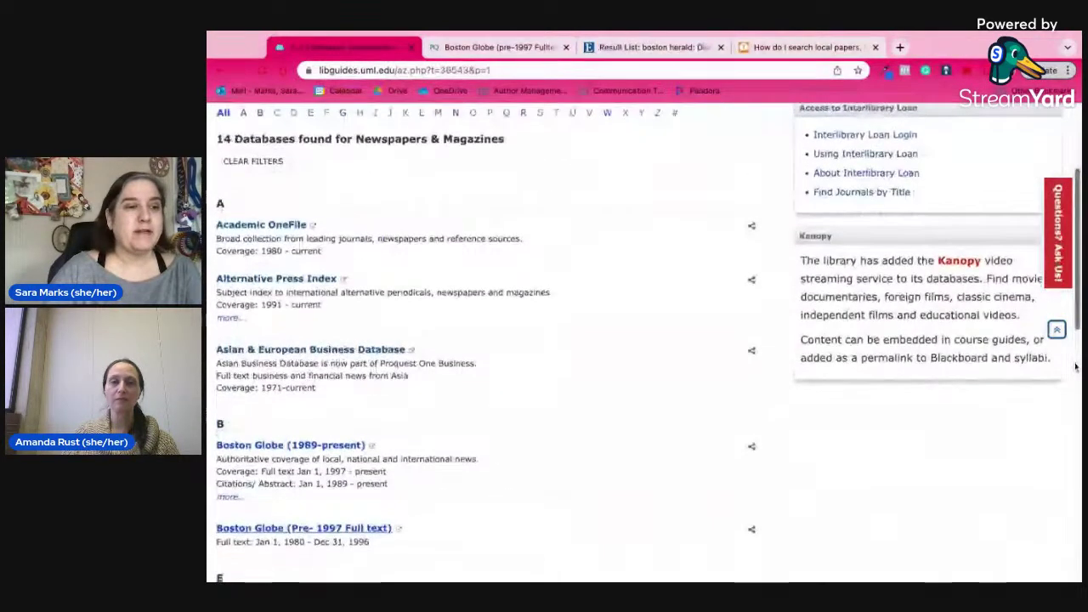
scroll(1077, 367, down, 1)
scroll(1077, 368, down, 6)
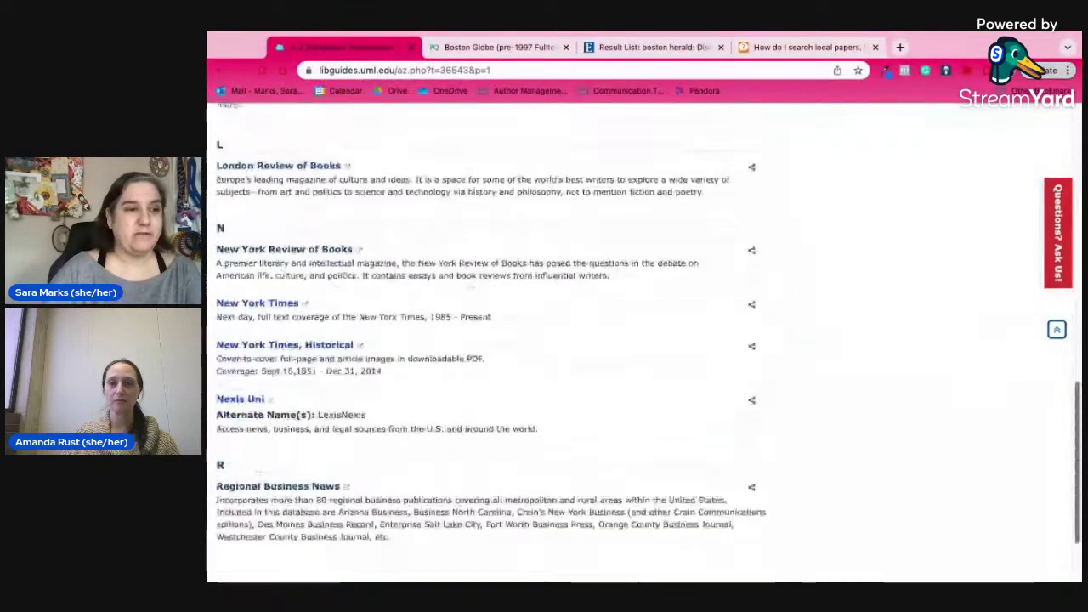
scroll(373, 357, down, 1)
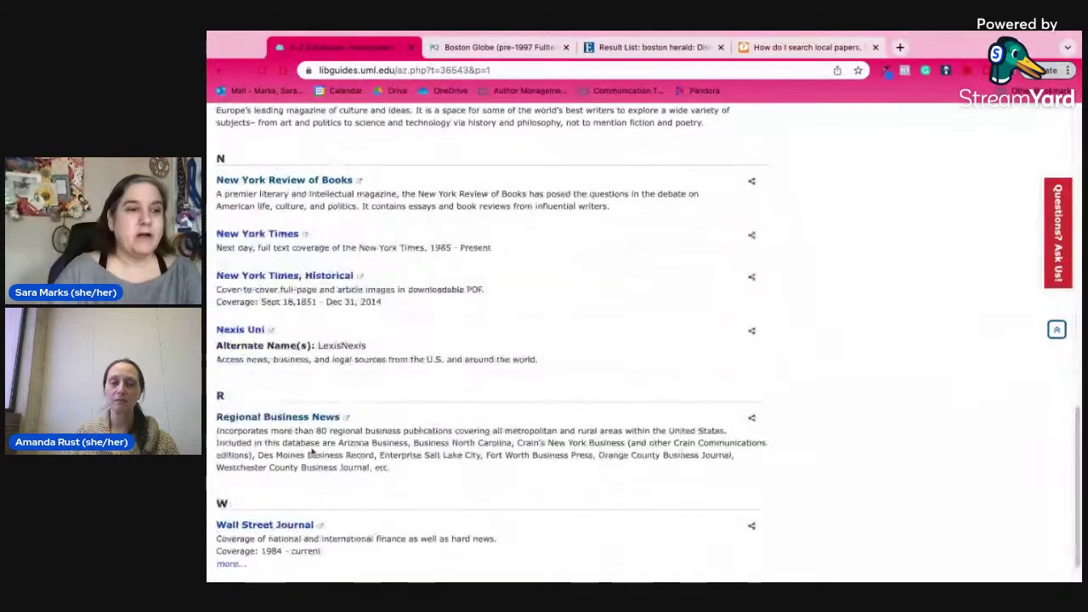
drag(367, 345, 319, 345)
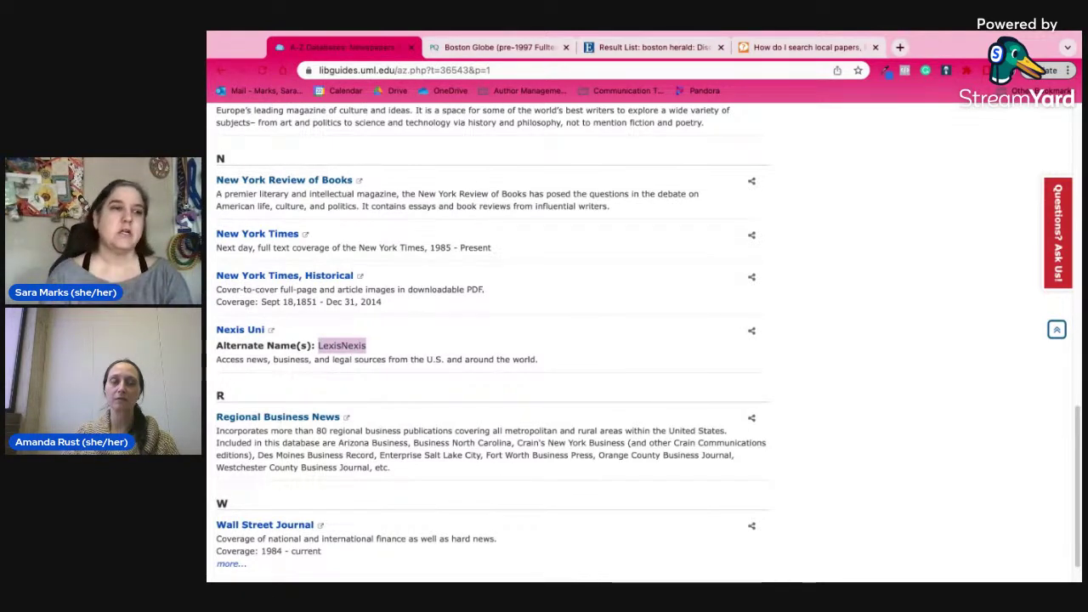
click(241, 332)
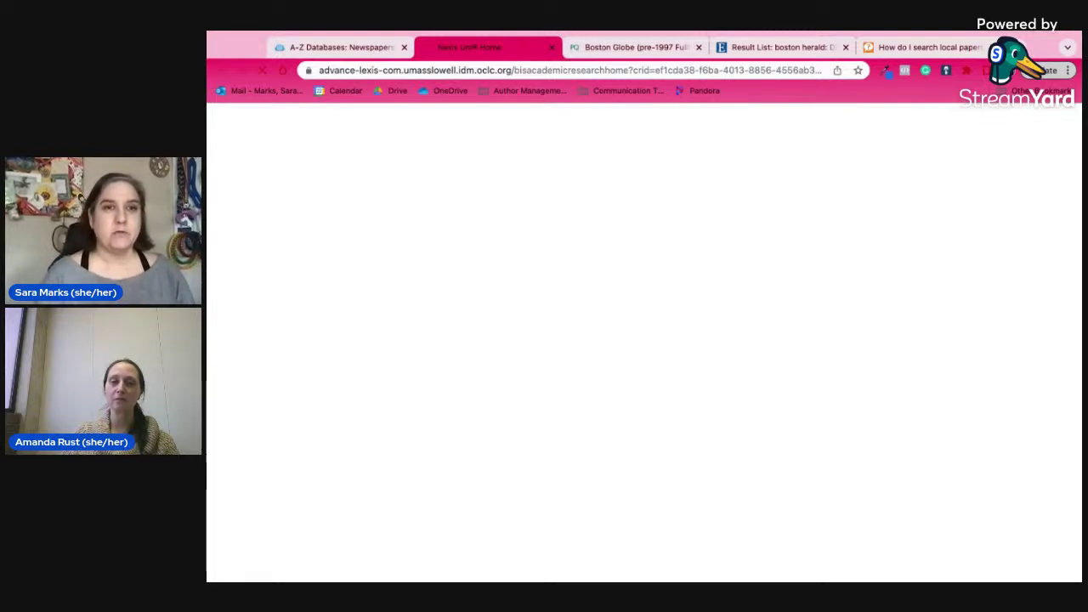
click(697, 47)
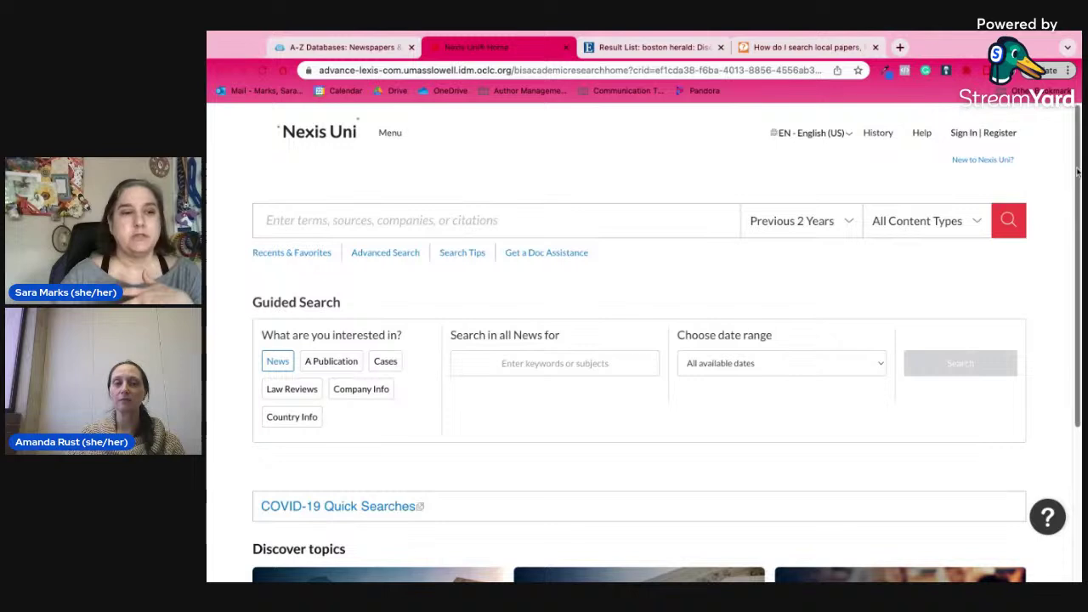
Step: Switch the guided search to a publication and look up Boston titles, trying "boston herald" and shortening it to "boston"
scroll(1073, 170, down, 3)
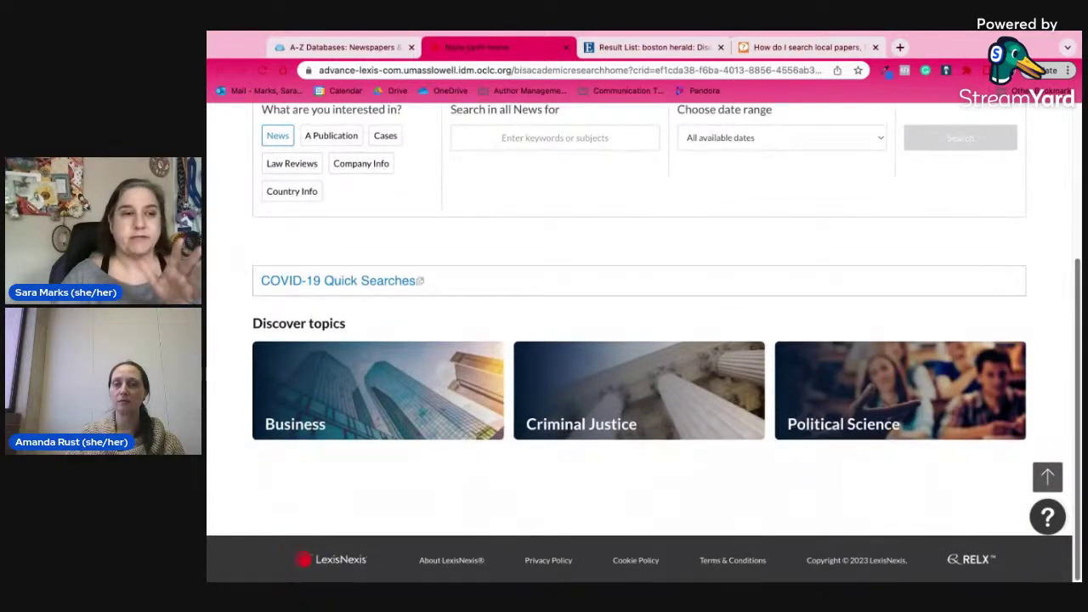
scroll(547, 309, up, 3)
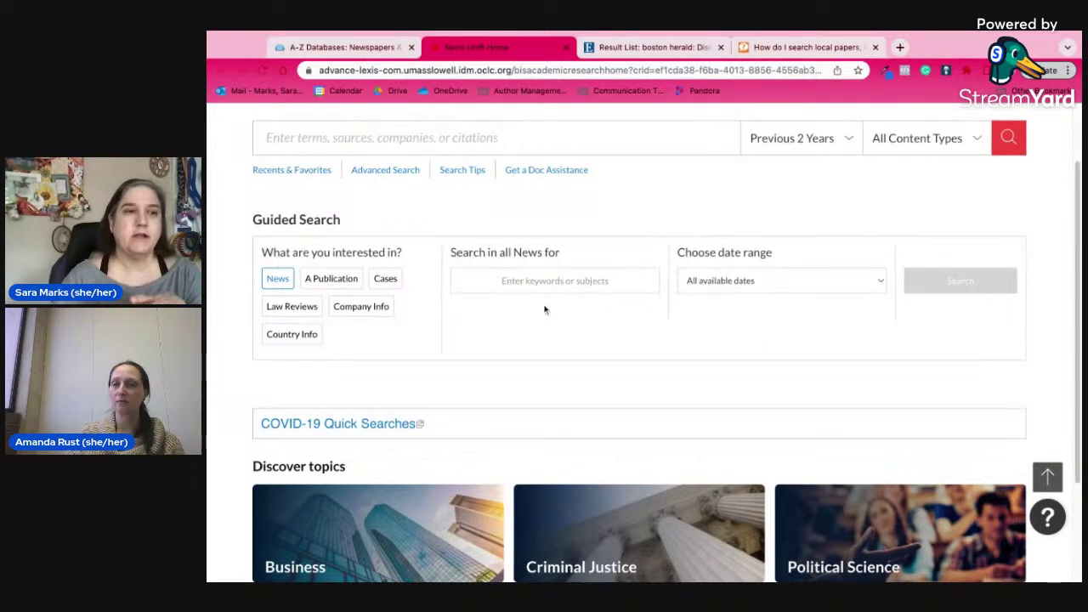
click(335, 284)
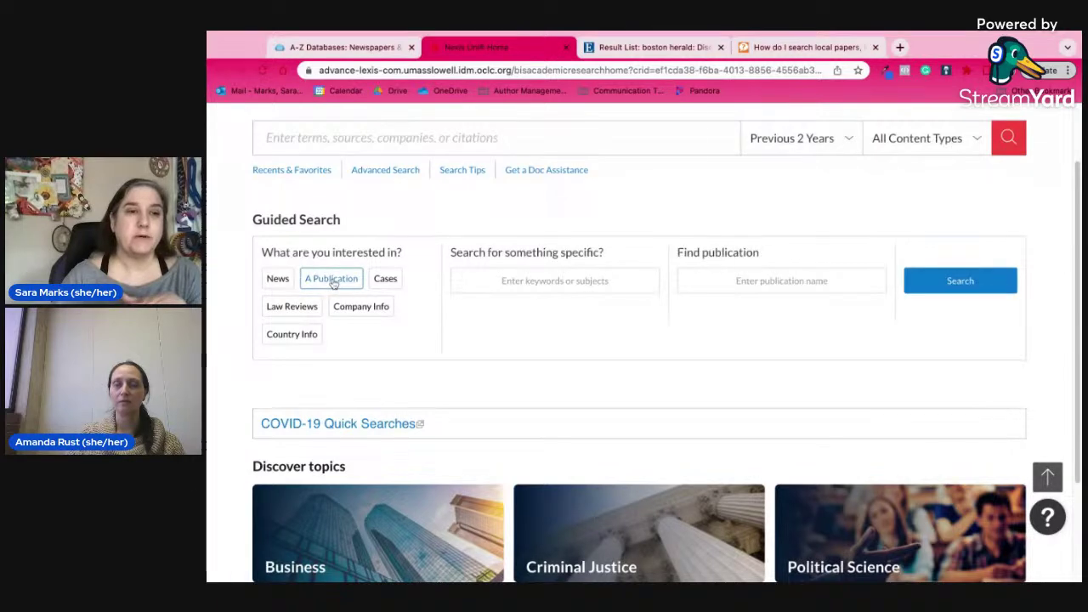
click(566, 279)
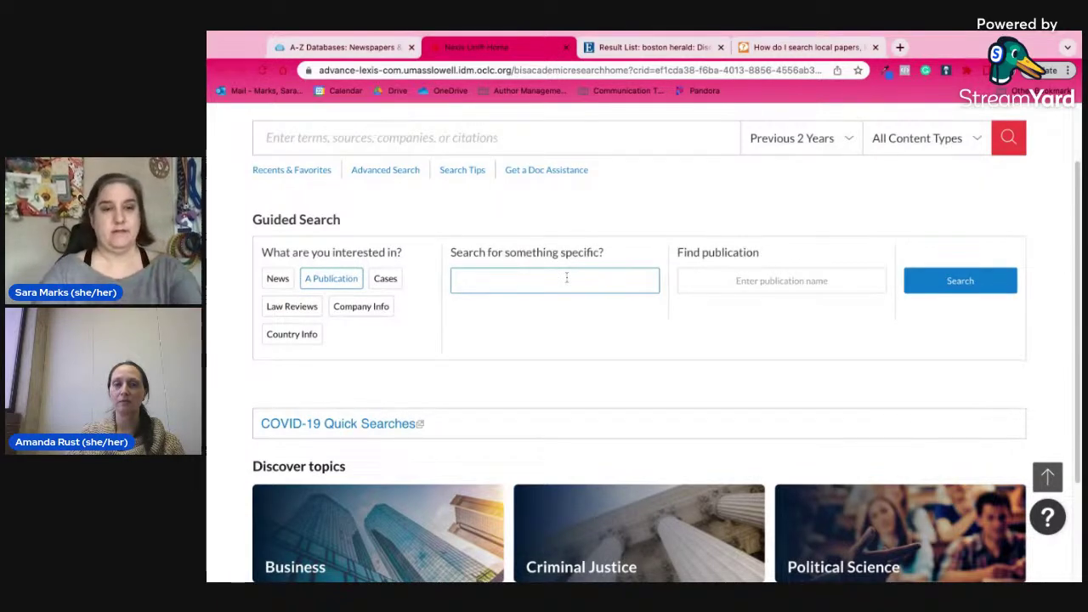
click(812, 273)
text(b)
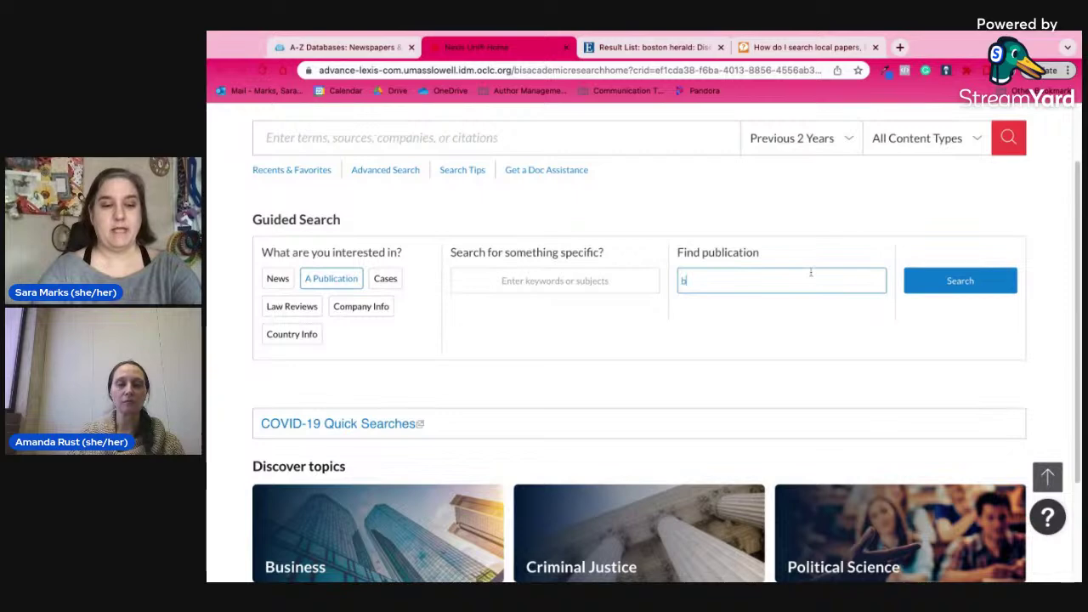
text(oston herald)
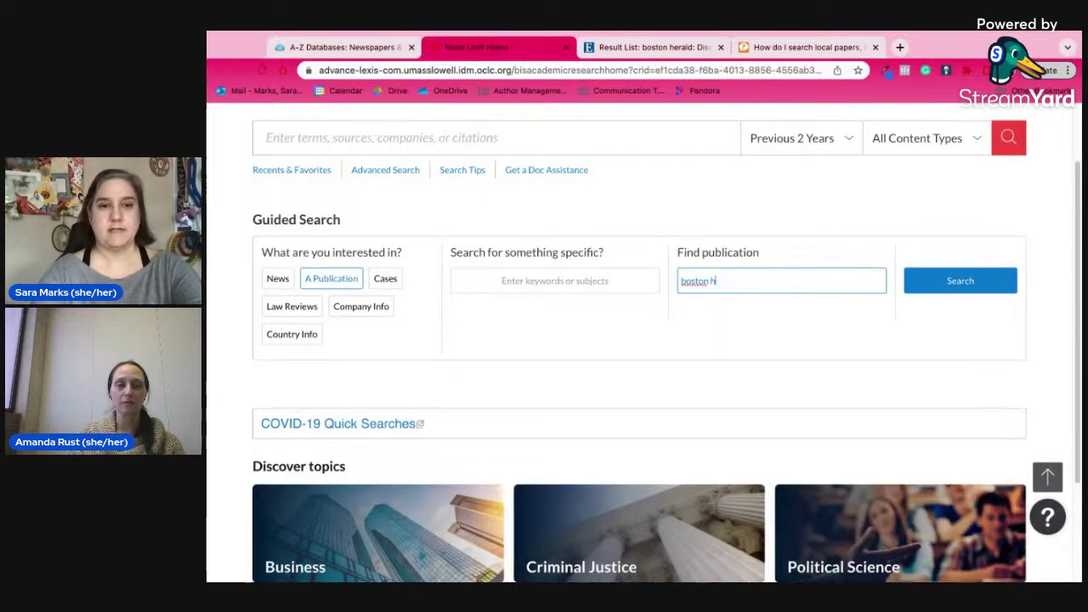
key(BackSpace)
key(BackSpace)
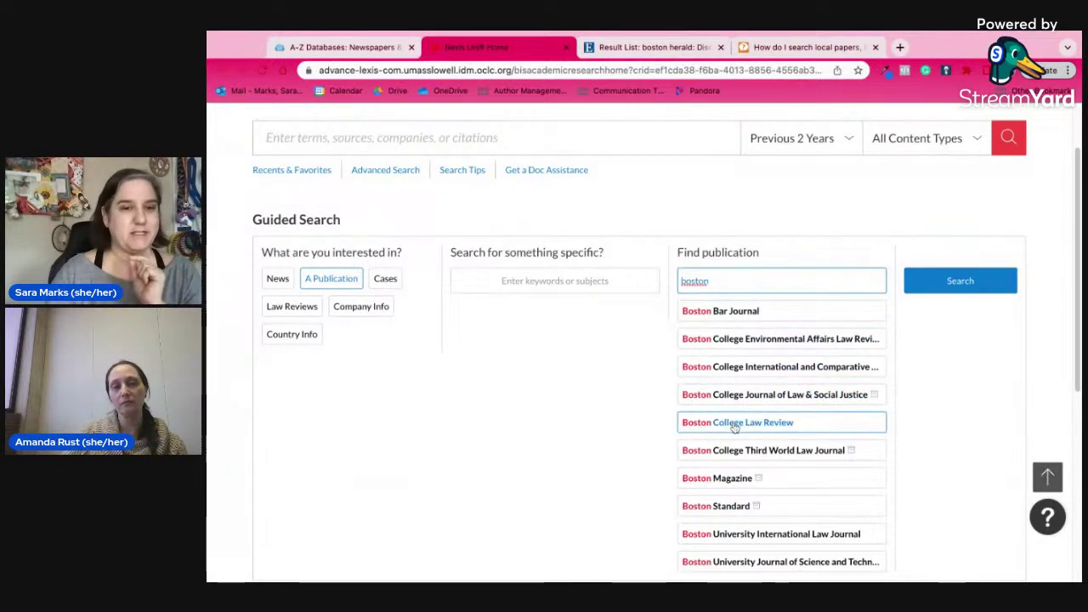
Step: Look up publications matching "lowell" in place of the Boston query, and clear the publication name
drag(723, 281, 669, 281)
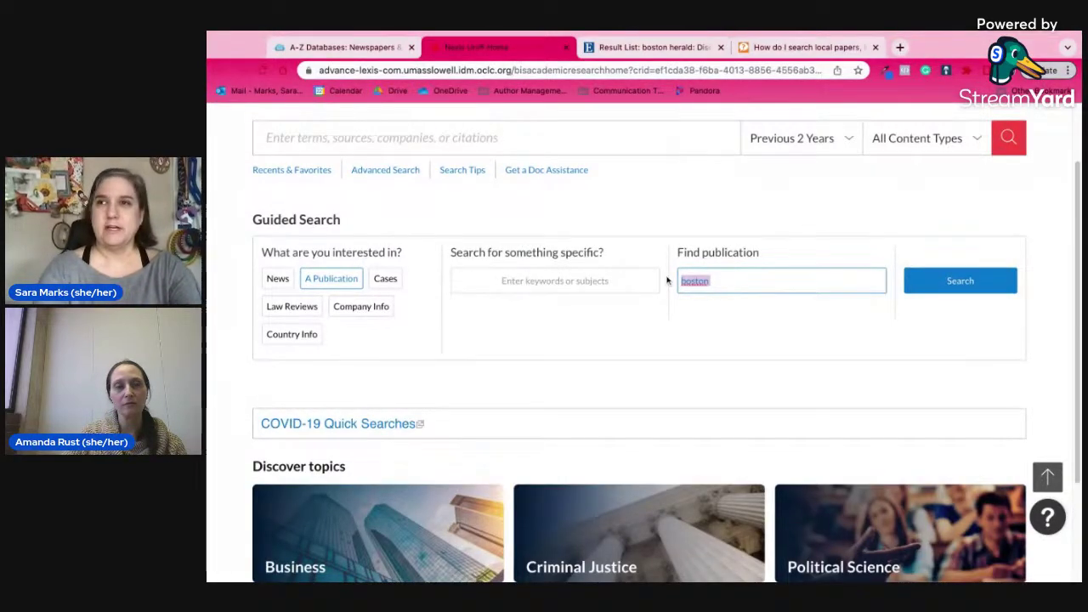
text(lowell)
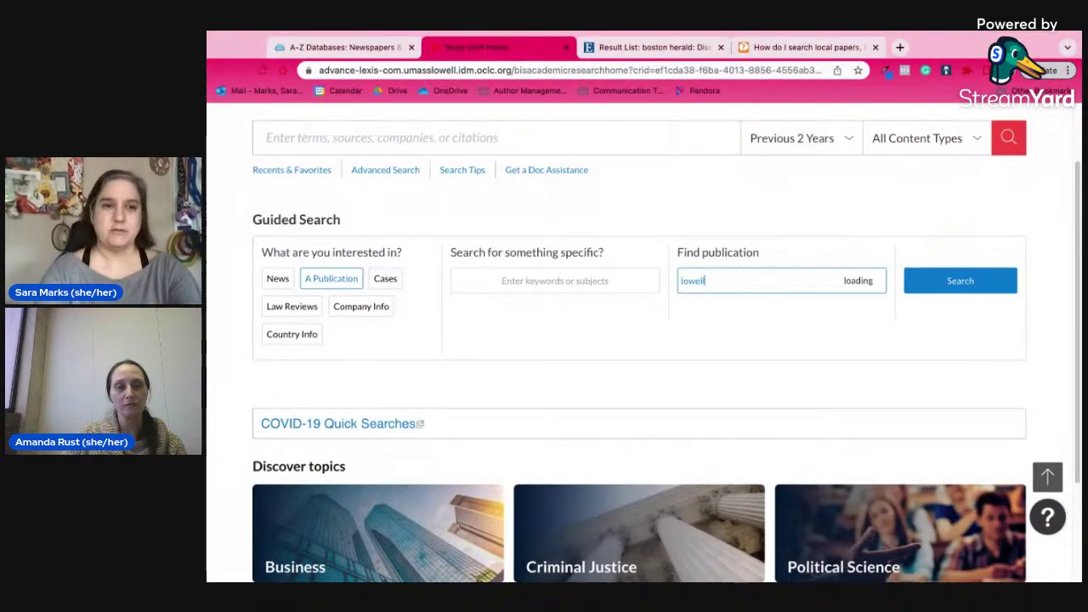
key(BackSpace)
key(BackSpace)
key(BackSpace)
key(BackSpace)
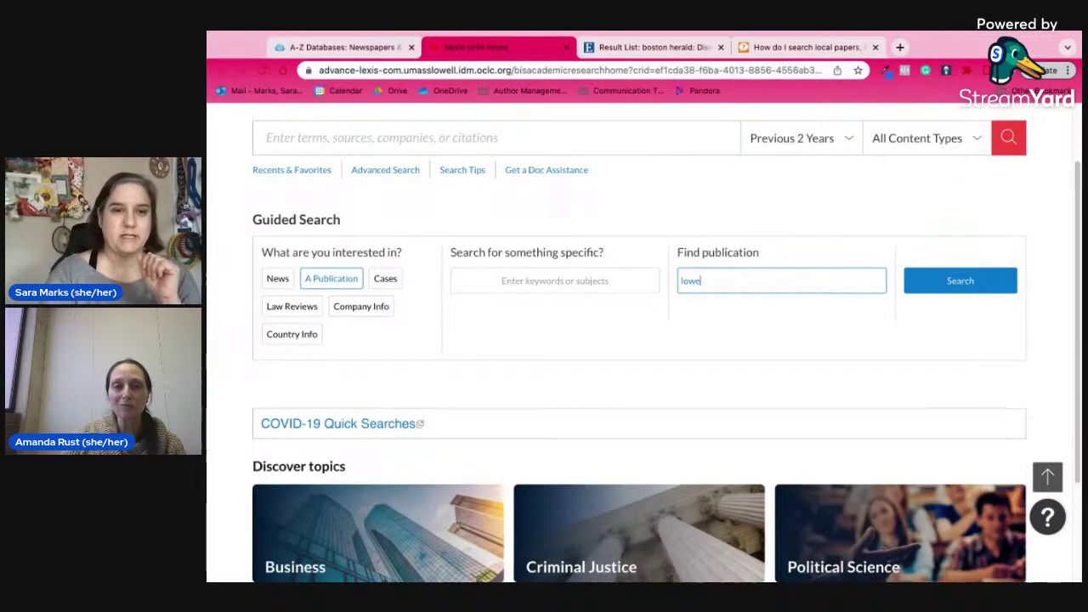
key(BackSpace)
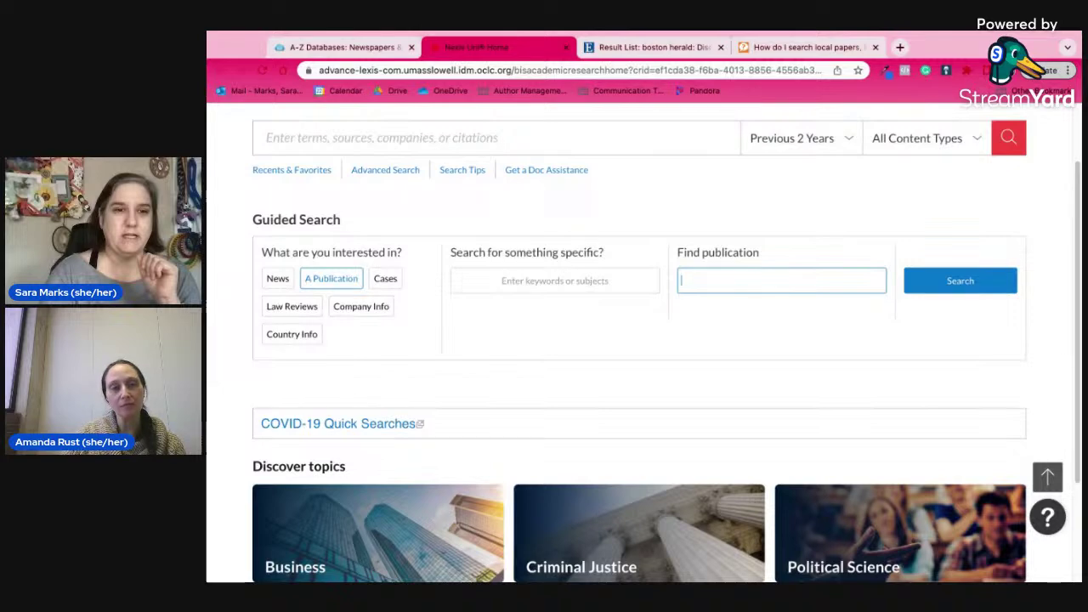
Step: Look up publications matching "spring" in the guided search and choose Springfield News Online
click(278, 281)
click(331, 286)
click(774, 281)
text(spring)
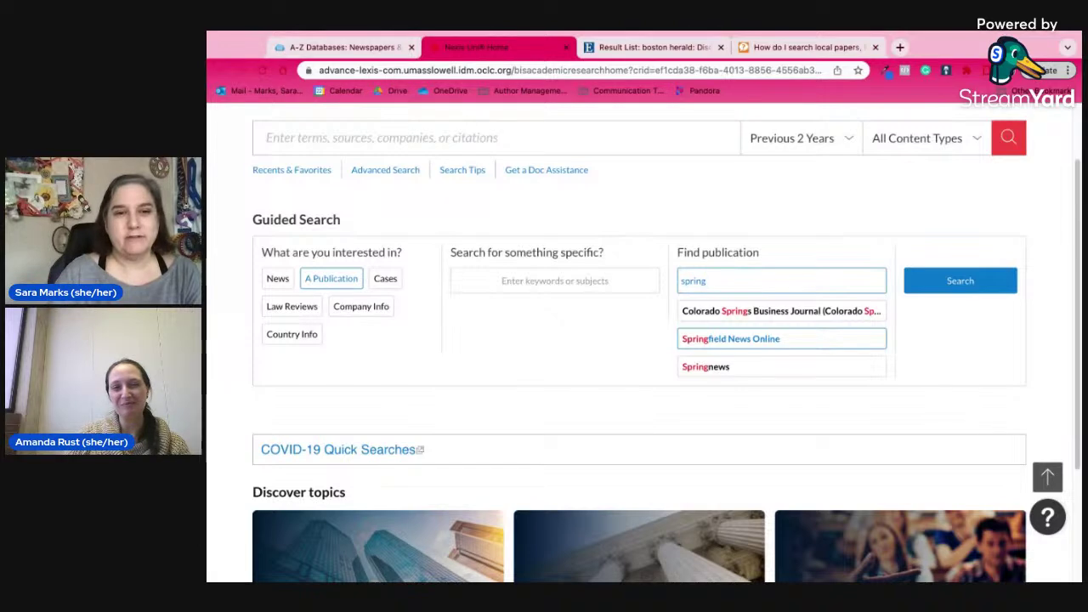
key(Return)
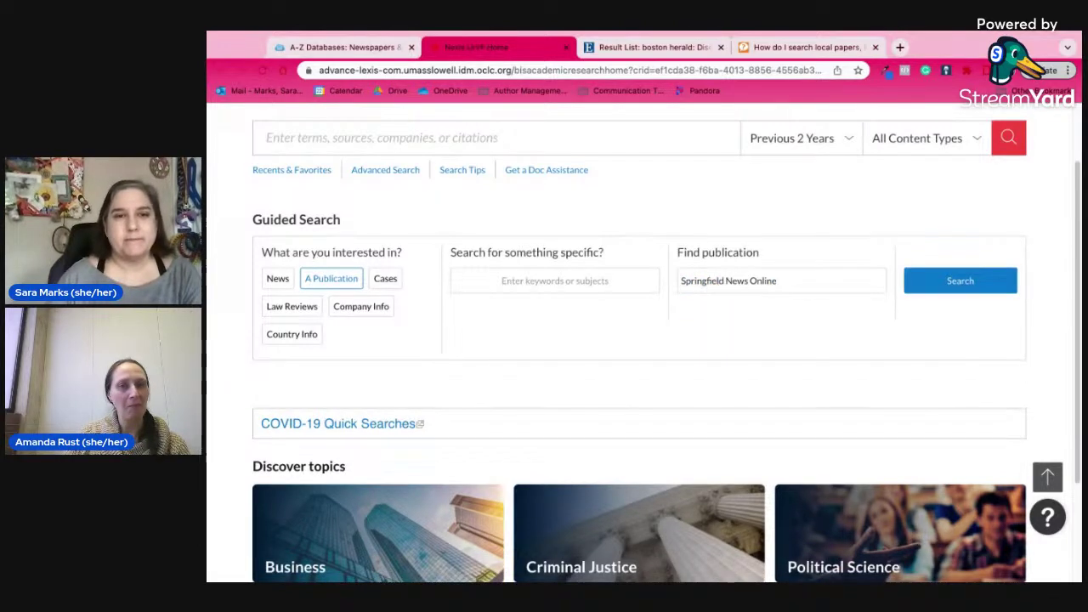
Step: Search Springfield News Online for "military"
click(974, 278)
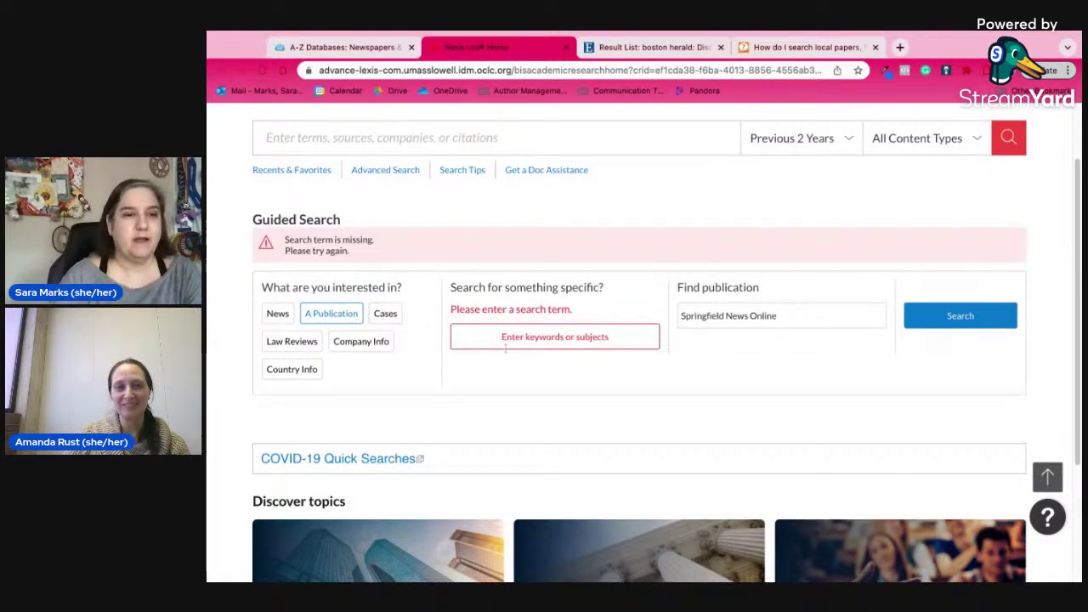
click(506, 336)
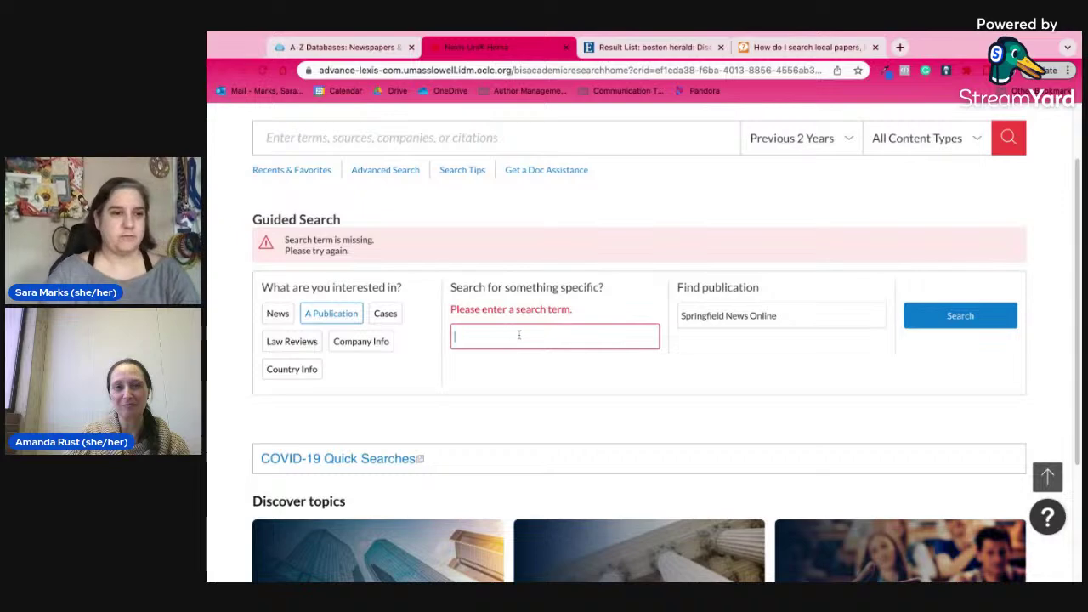
text(military)
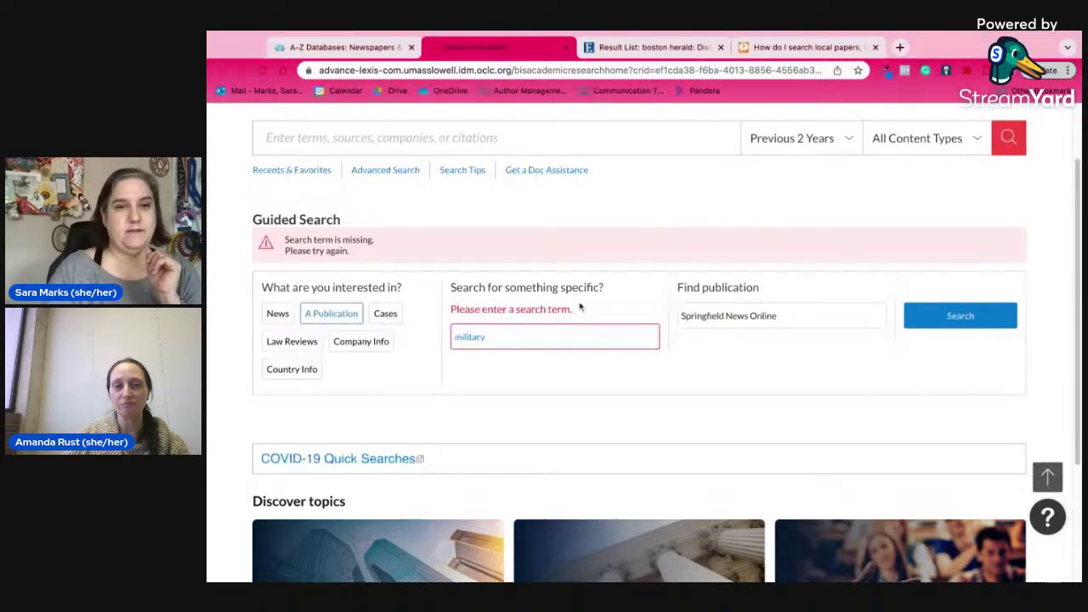
click(969, 316)
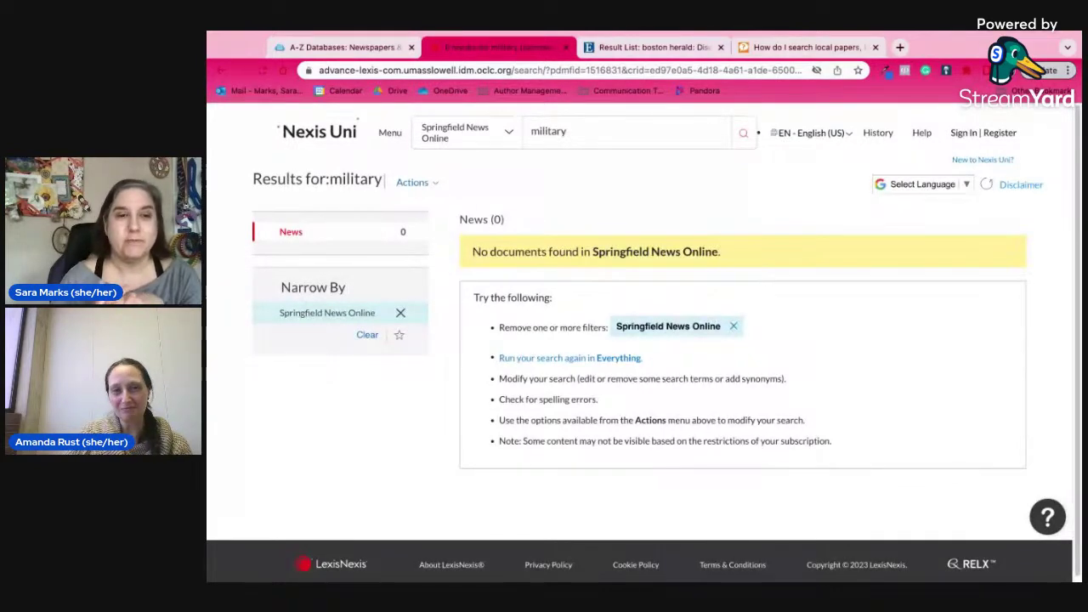
Step: Open the search's filter options and view the Content Collection, Cases and Codes, and News categories
click(510, 134)
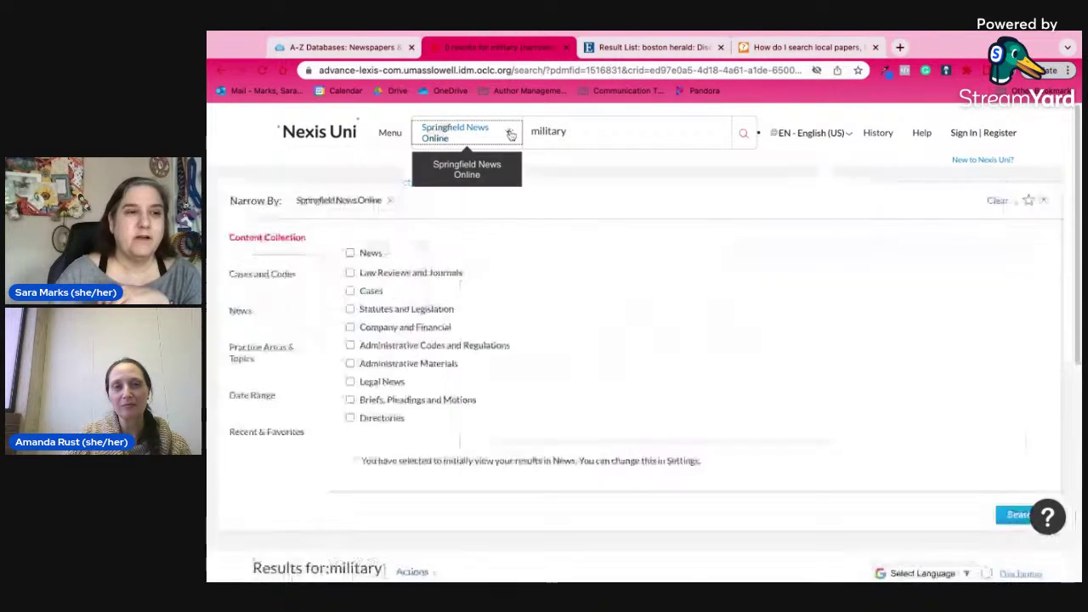
click(506, 133)
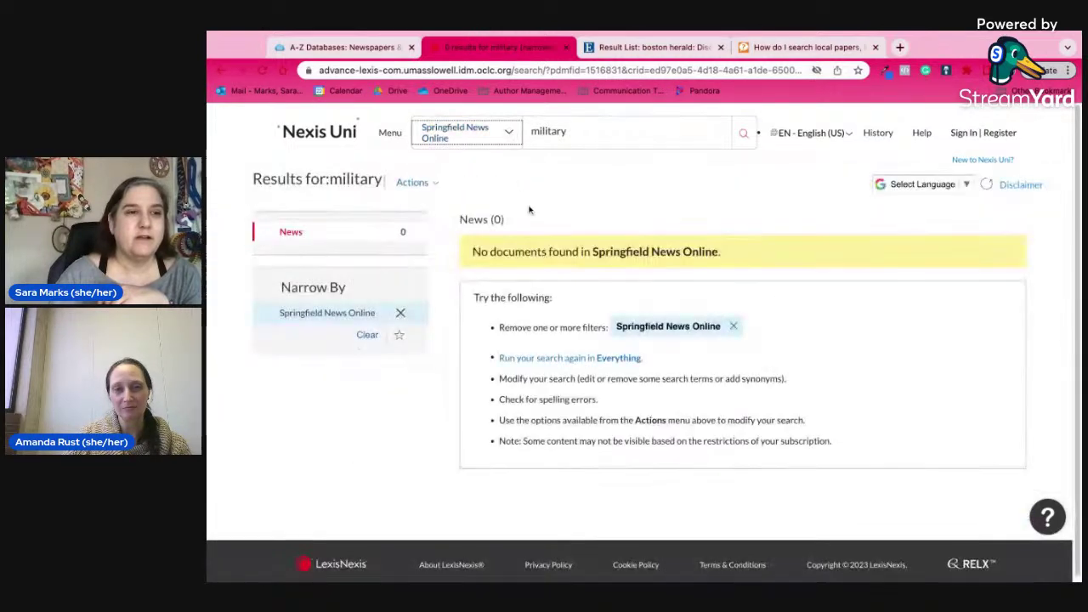
click(494, 136)
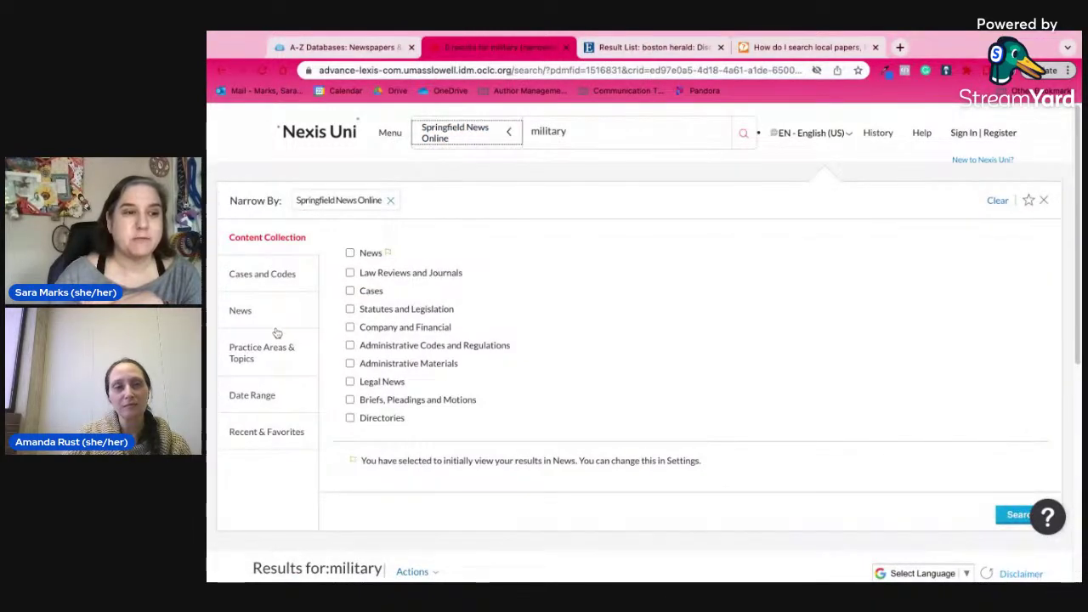
click(270, 277)
click(257, 321)
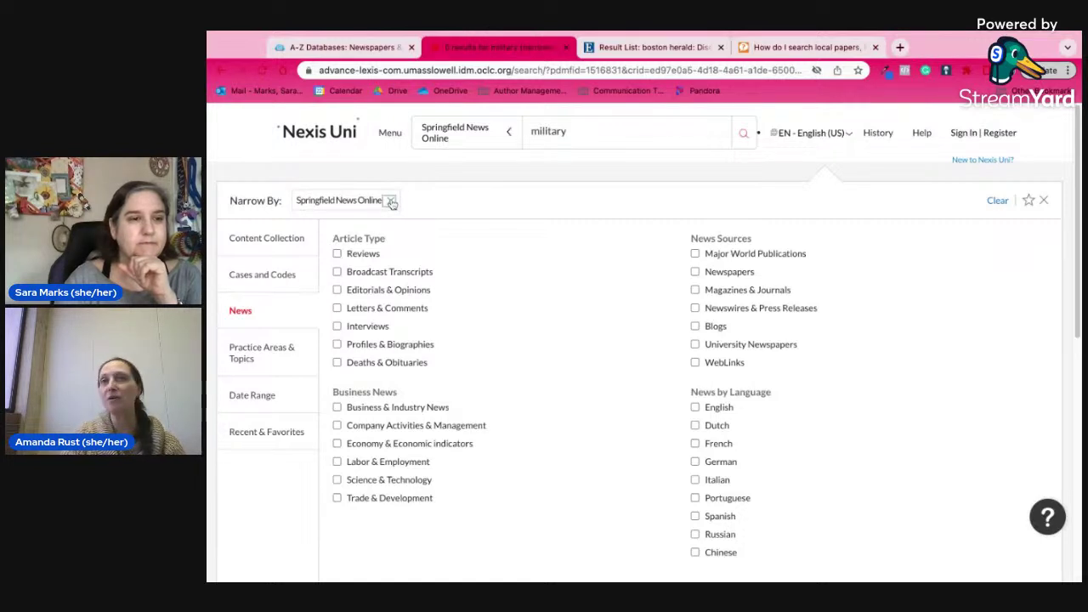
Step: Replace the Springfield News Online filter with Business & Industry News and search for "chamber of commerce"
click(391, 201)
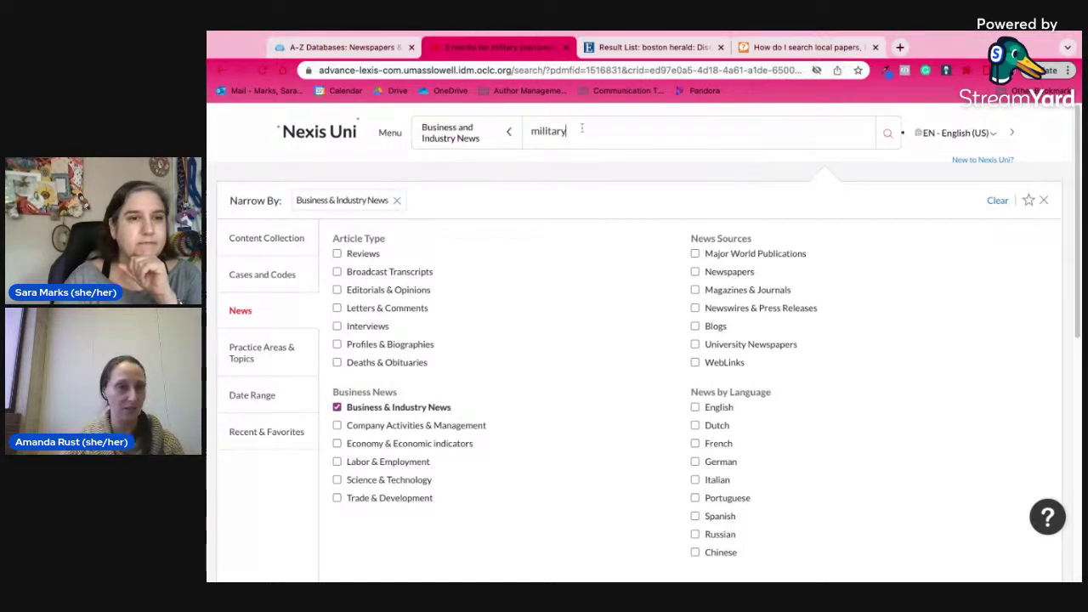
double_click(548, 132)
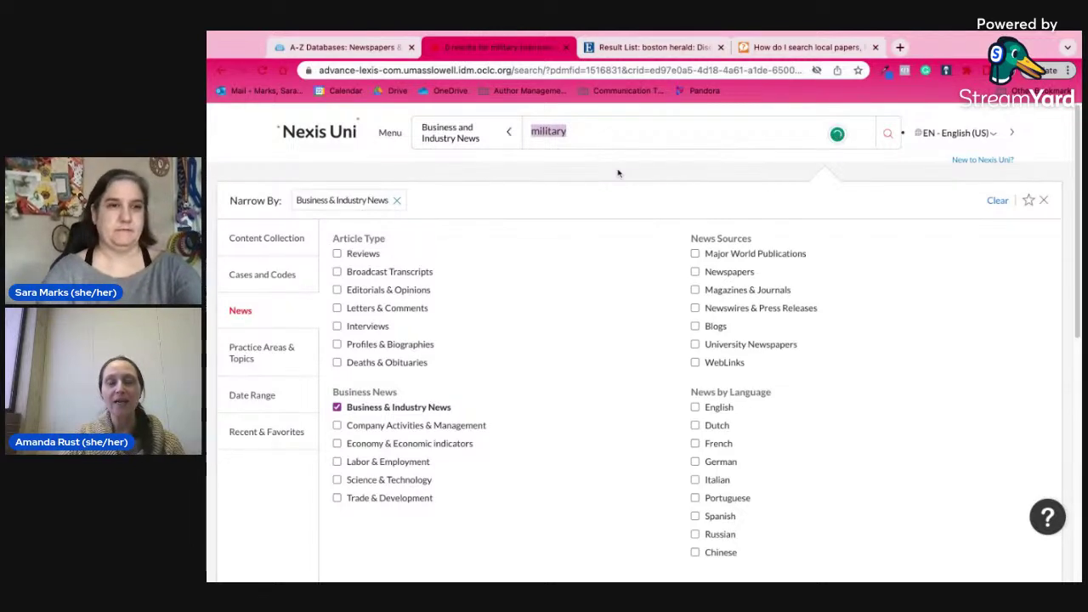
text(chamber of)
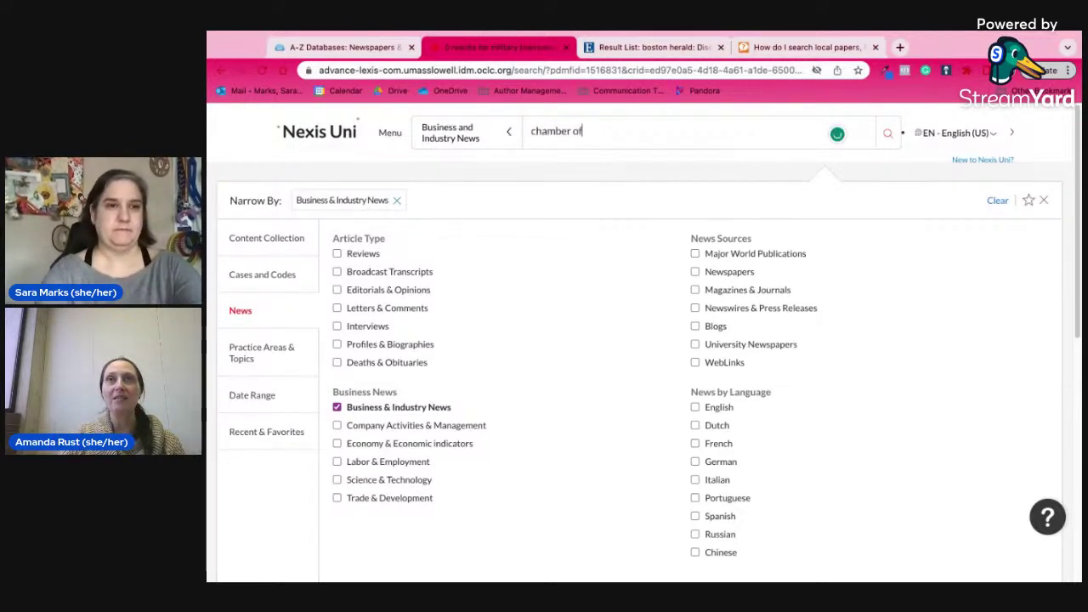
text( commerce)
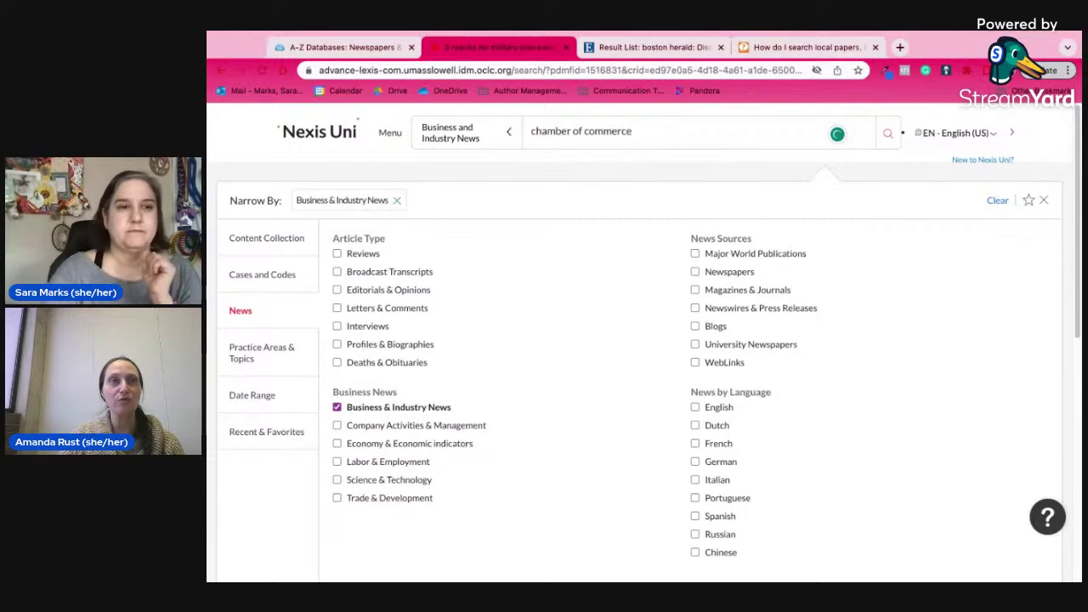
key(Return)
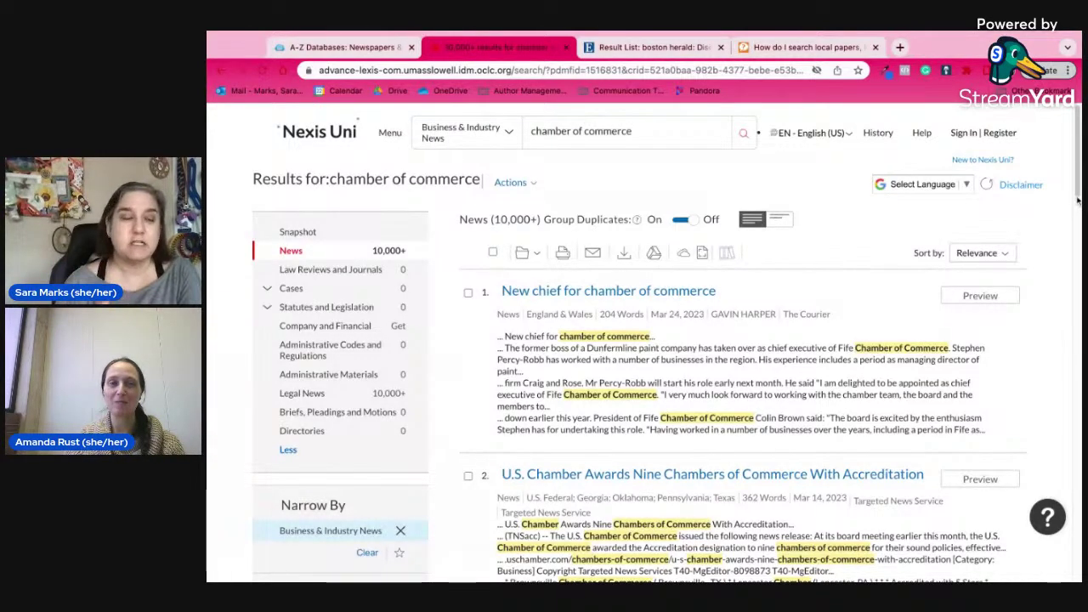
Step: Narrow the chamber of commerce results to those including "england or UK" and look through the refined list
scroll(1079, 200, down, 1)
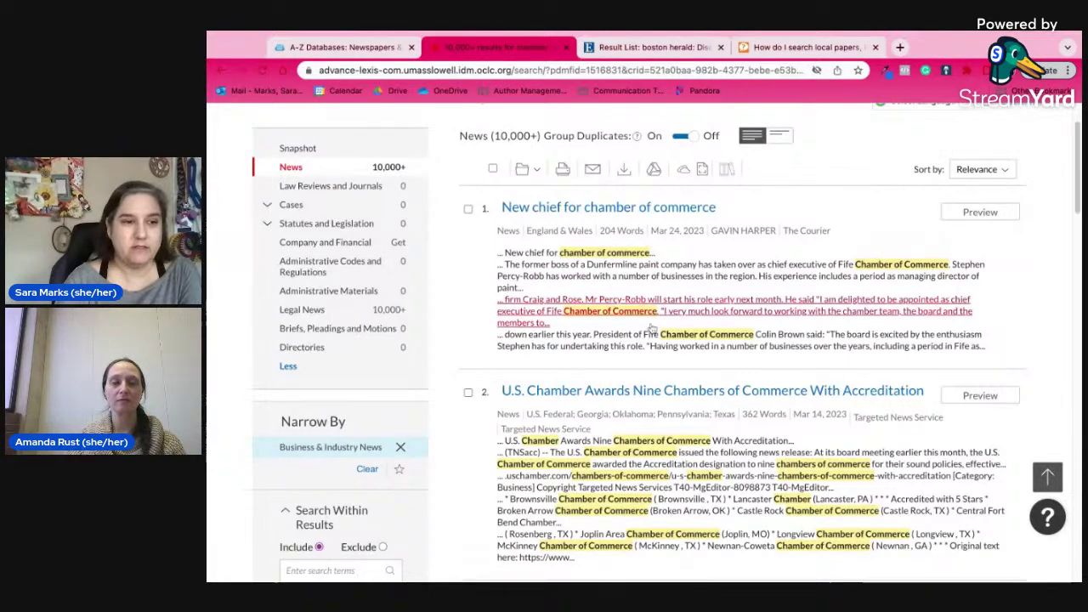
drag(1080, 161, 1081, 213)
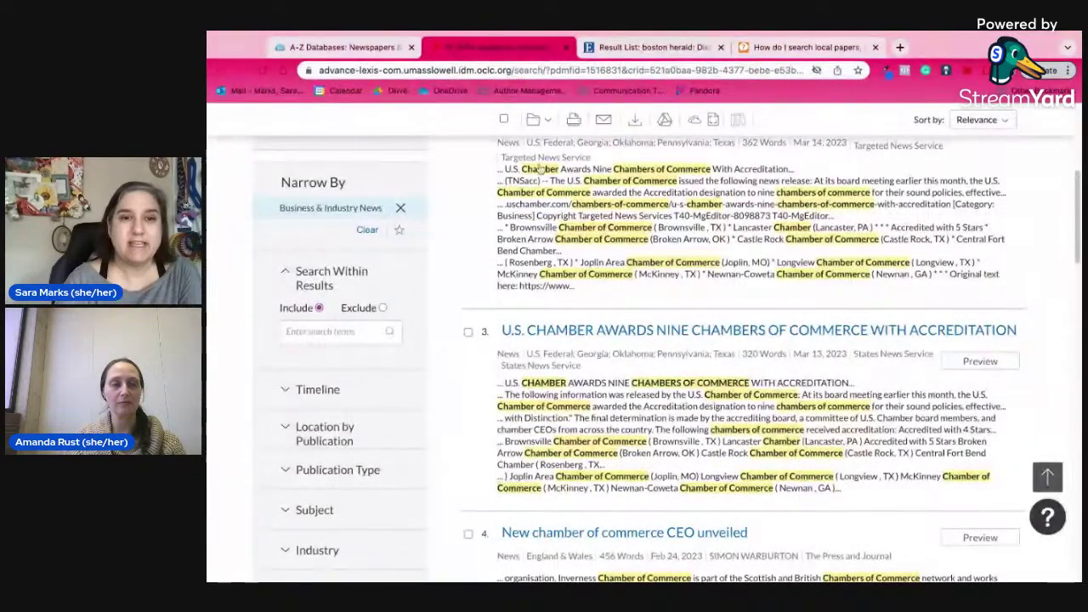
click(354, 332)
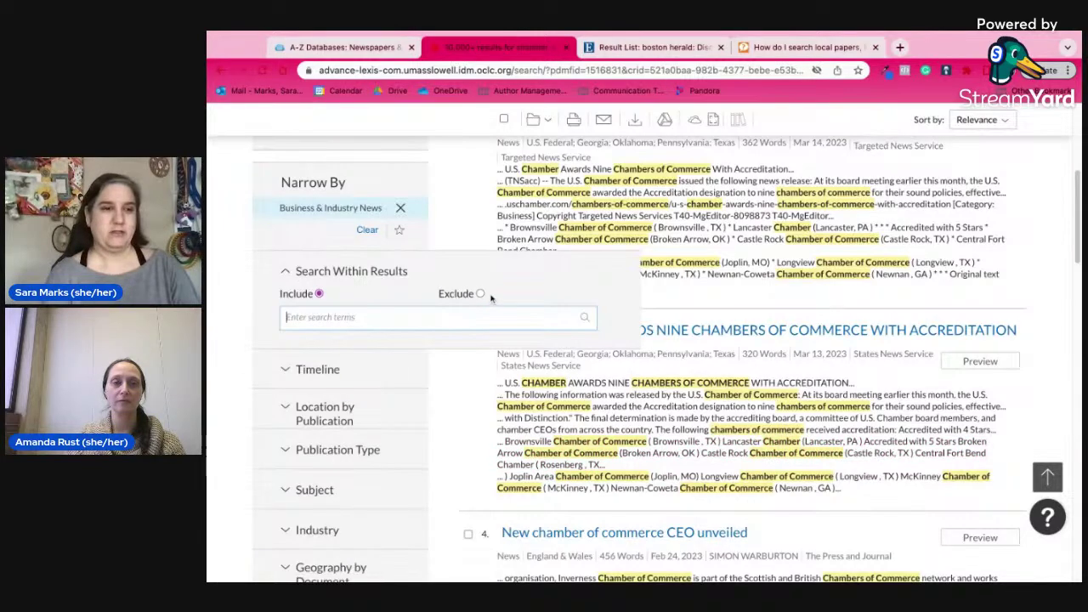
click(482, 294)
click(329, 332)
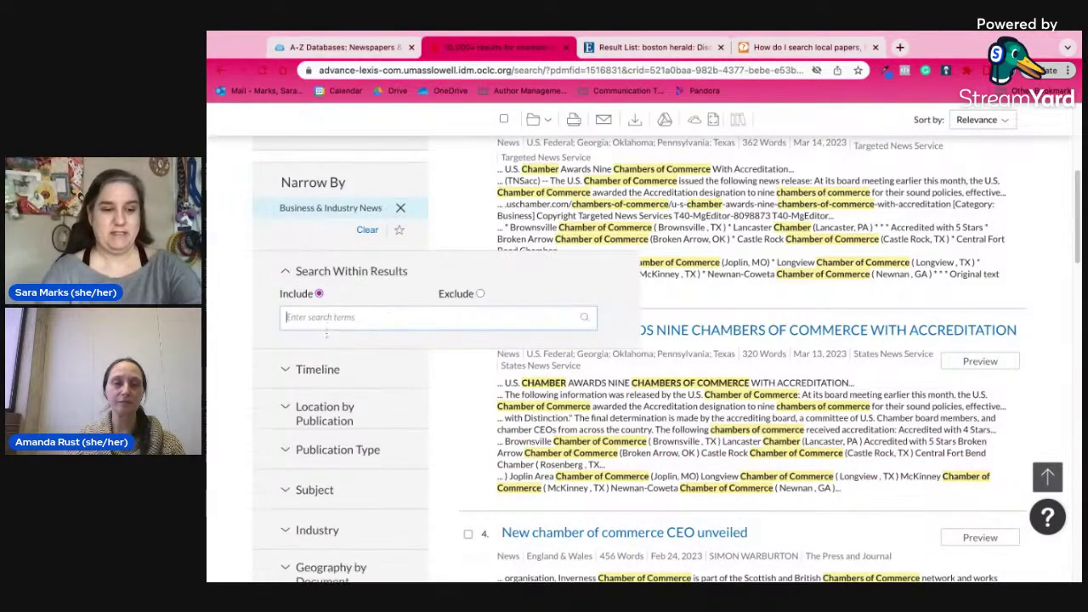
text(england or UK)
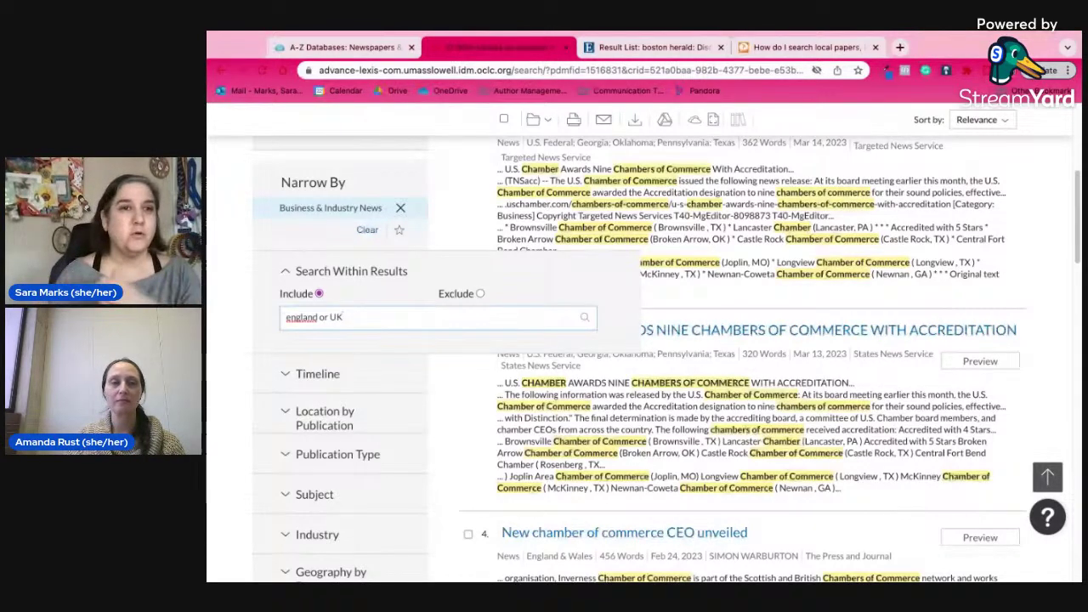
key(Return)
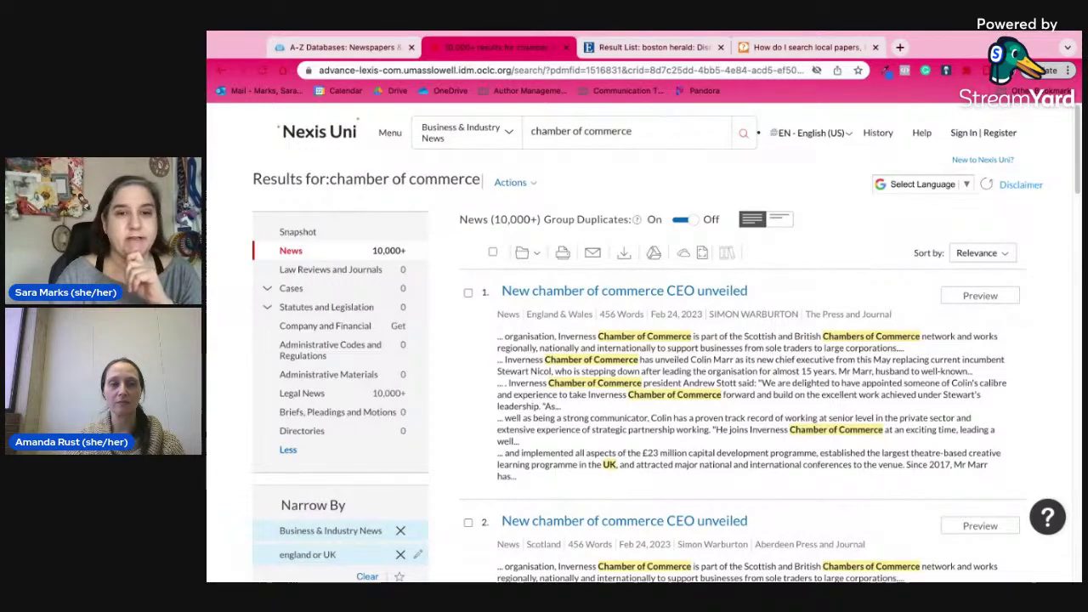
scroll(1078, 189, down, 2)
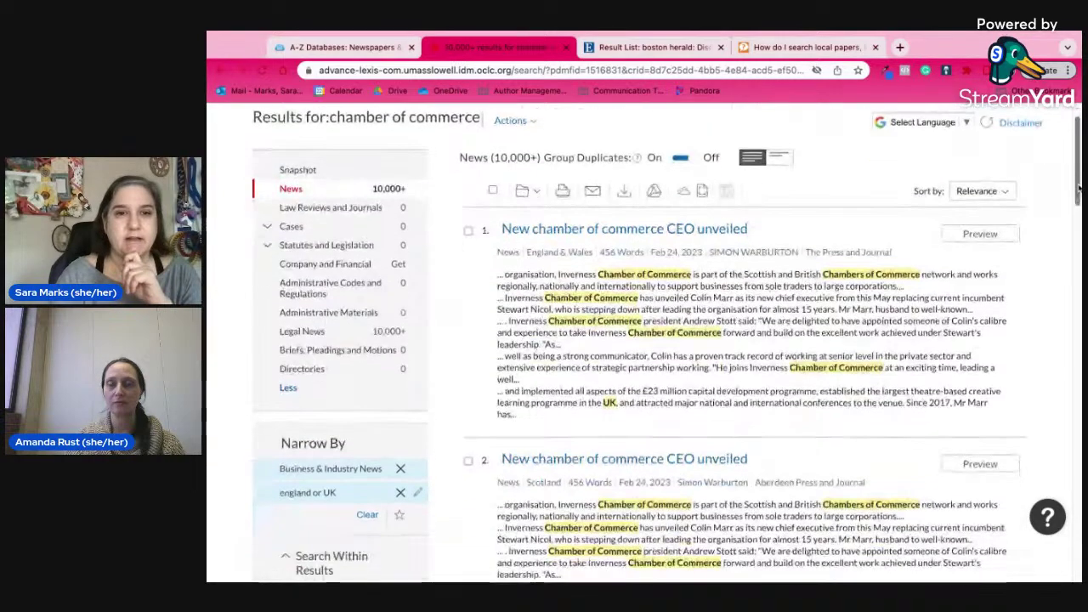
scroll(1079, 188, down, 5)
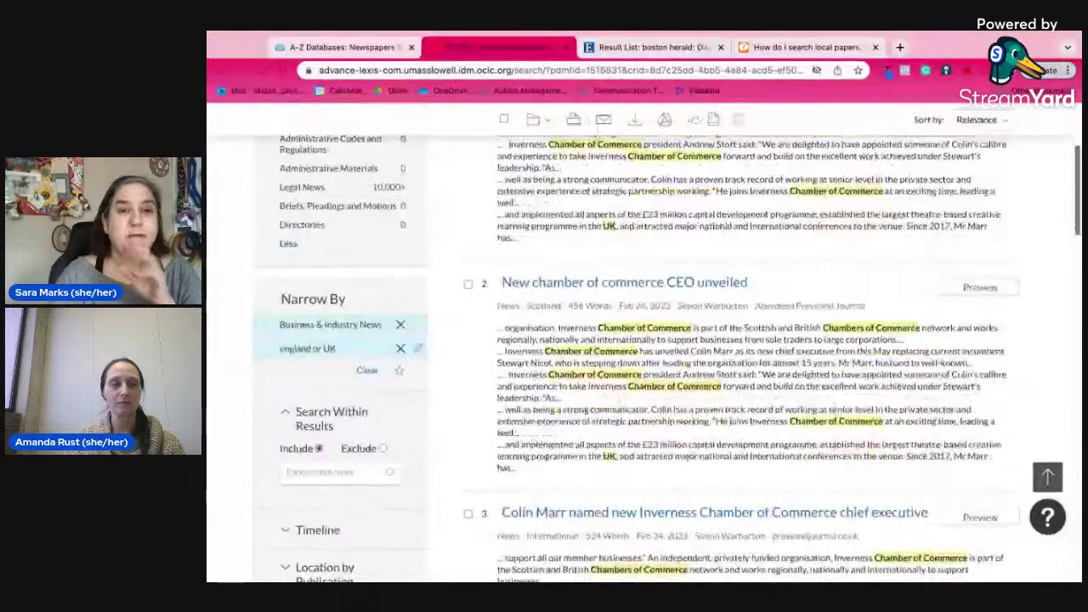
scroll(612, 347, up, 3)
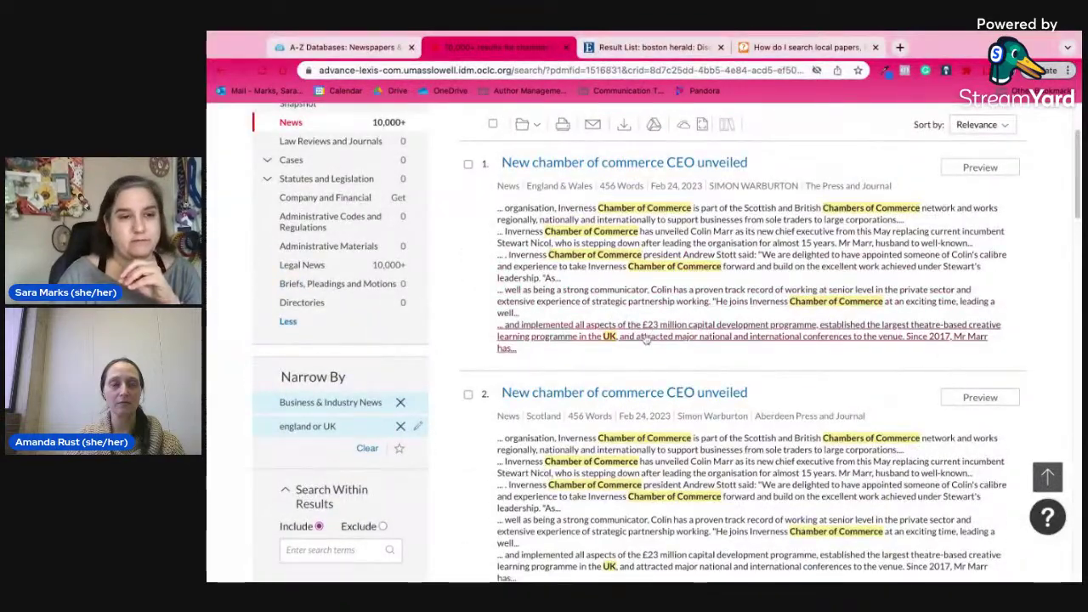
Step: Expand the Timeline filter and move the start of the date range to 01/01/2004
click(417, 427)
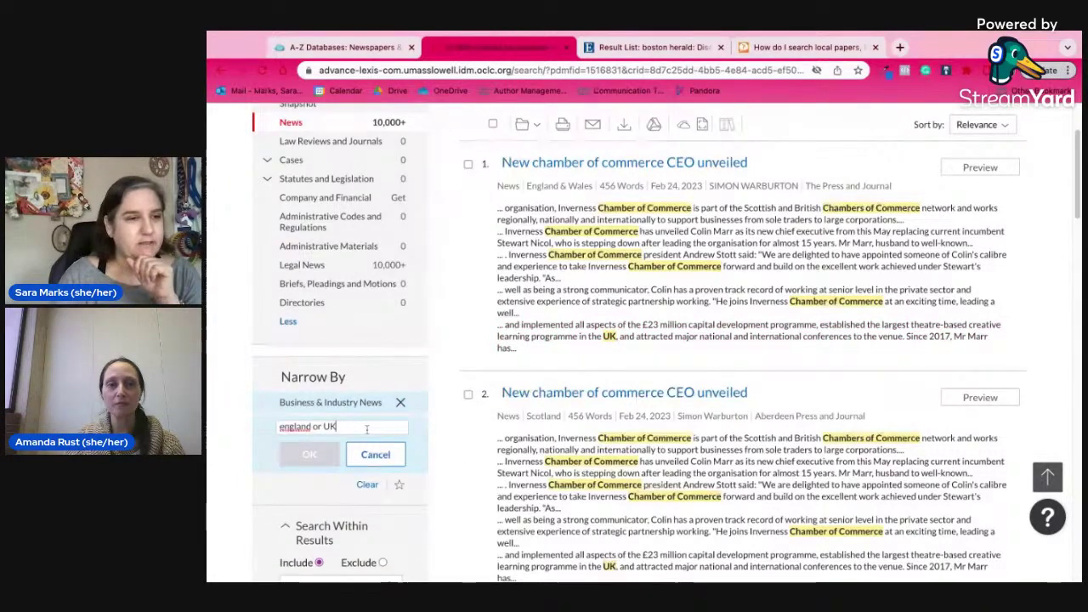
click(369, 456)
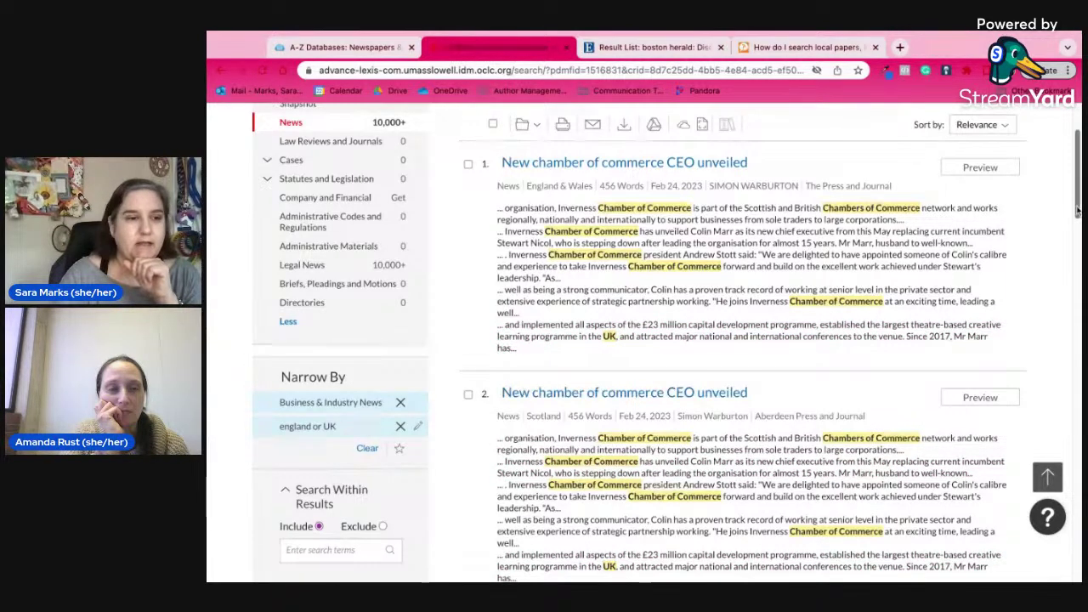
scroll(1078, 209, down, 2)
scroll(1078, 209, down, 2)
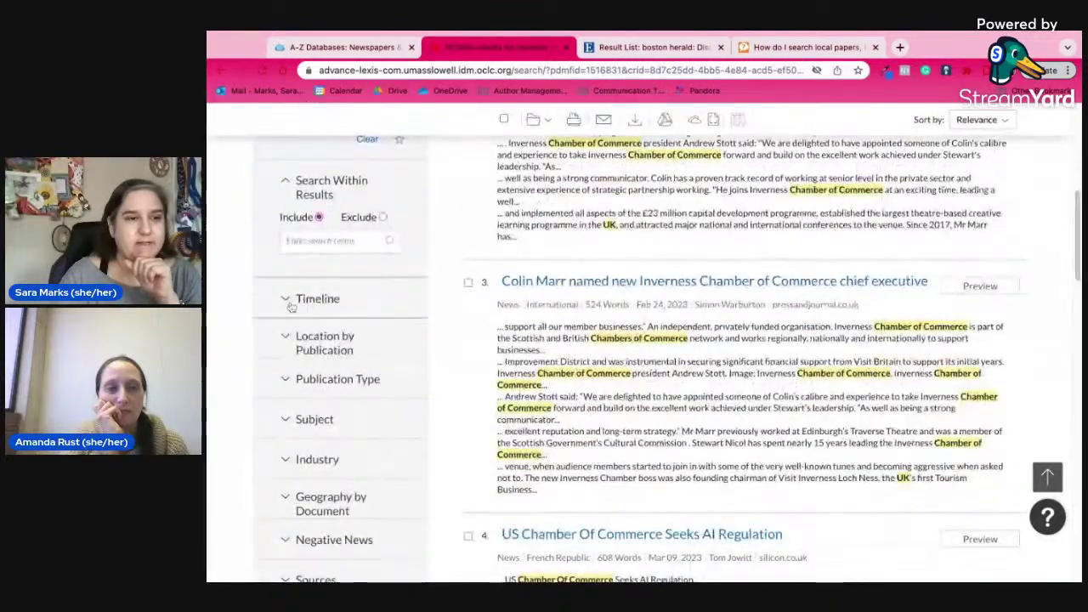
click(291, 303)
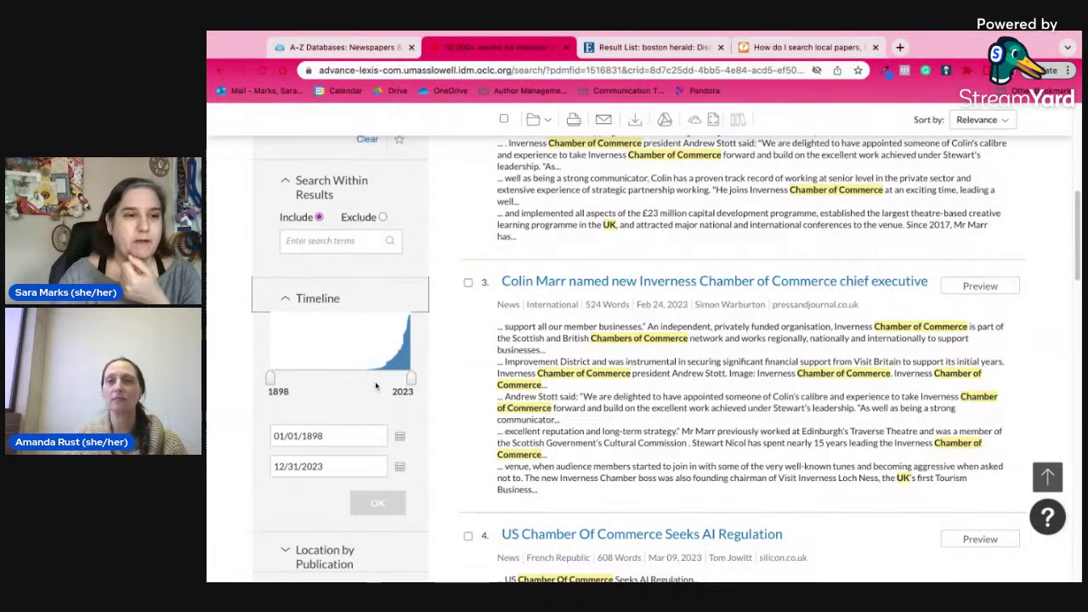
drag(270, 378, 387, 377)
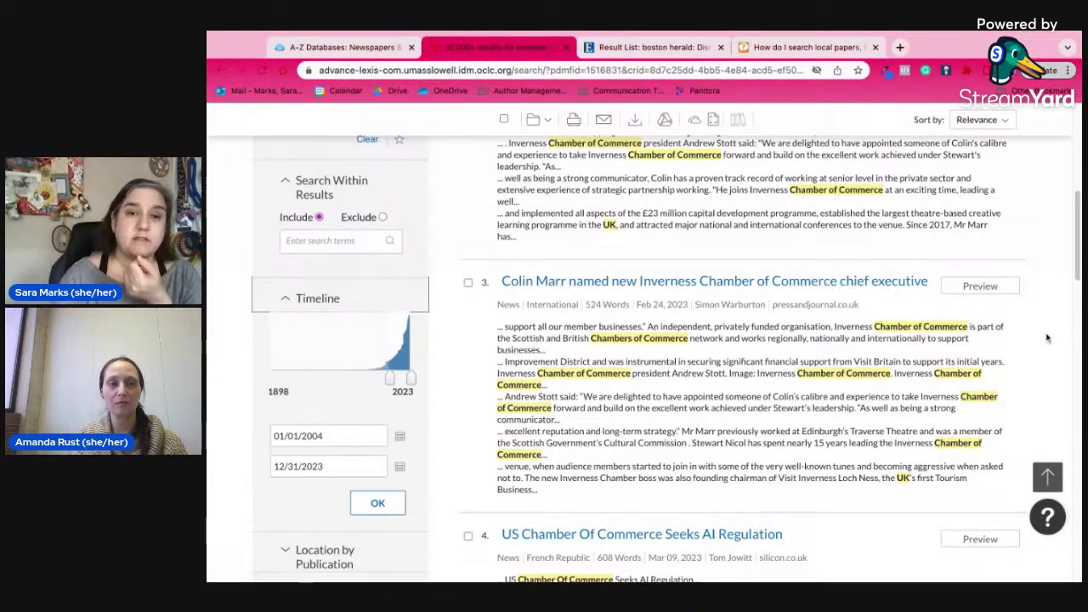
Step: Expand the Location by Publication, Industry and Geography by Document filters to view their options
scroll(1078, 264, down, 4)
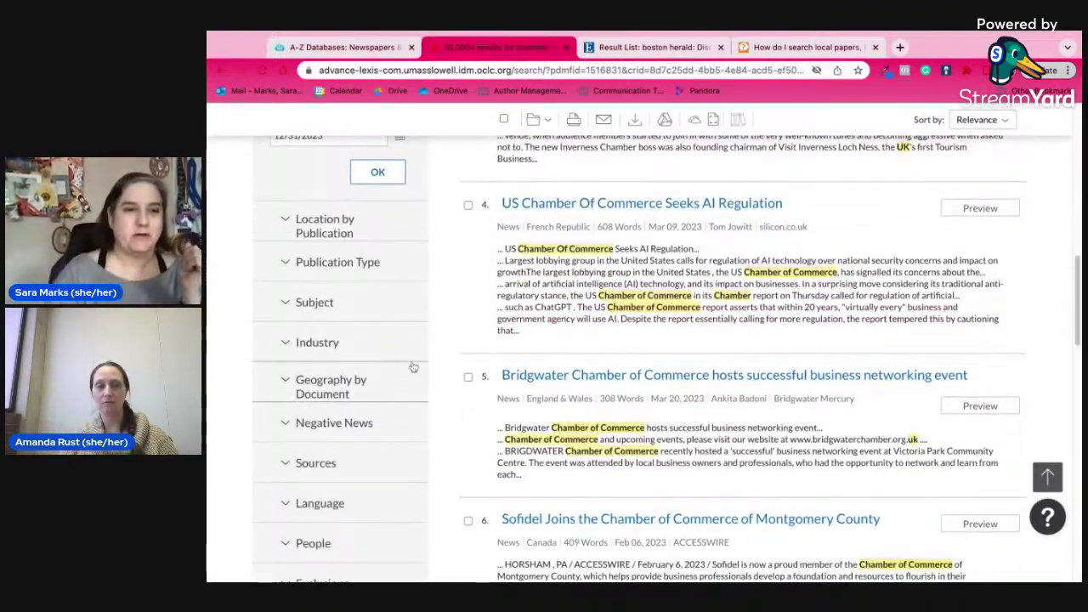
click(281, 225)
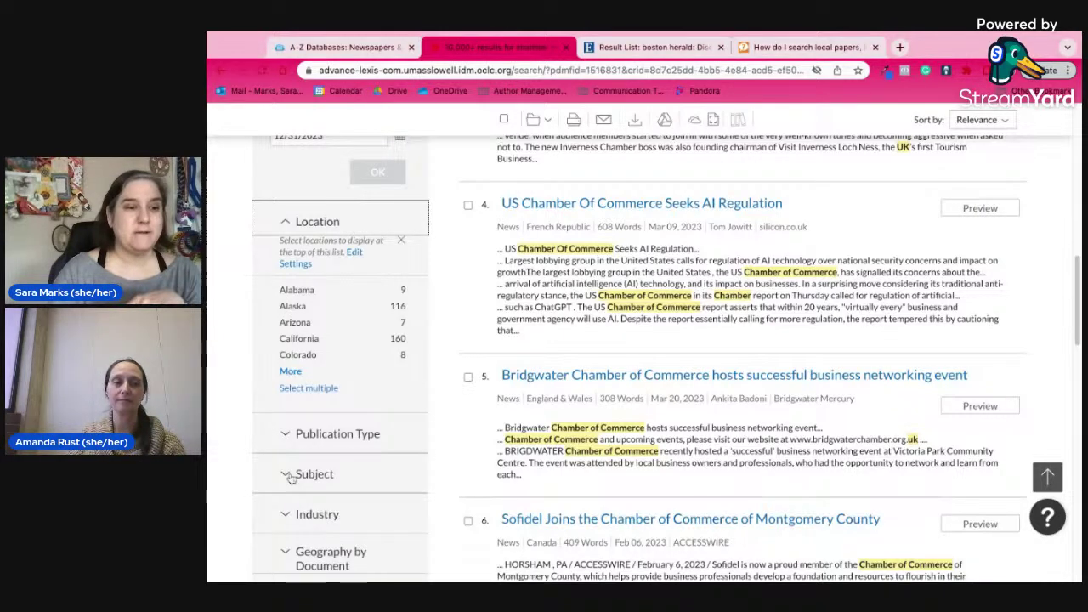
click(298, 515)
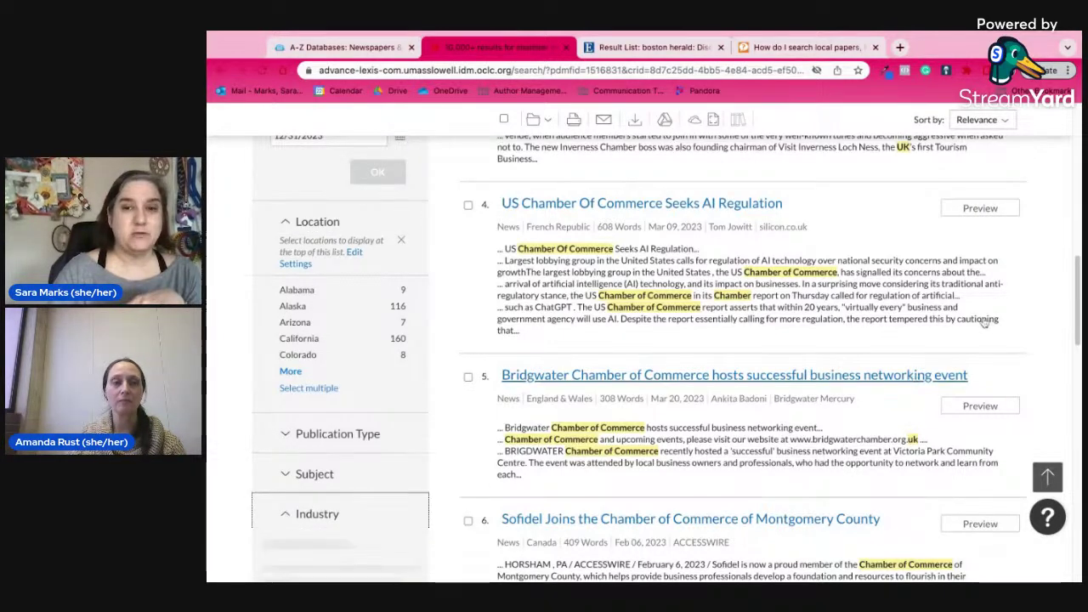
scroll(1072, 309, down, 5)
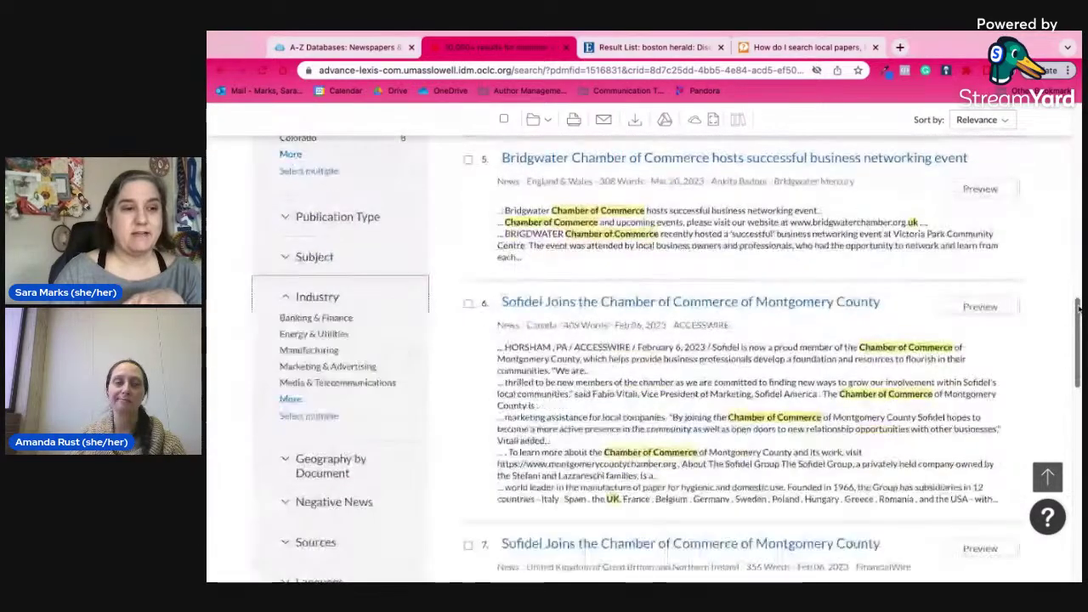
scroll(1078, 309, down, 2)
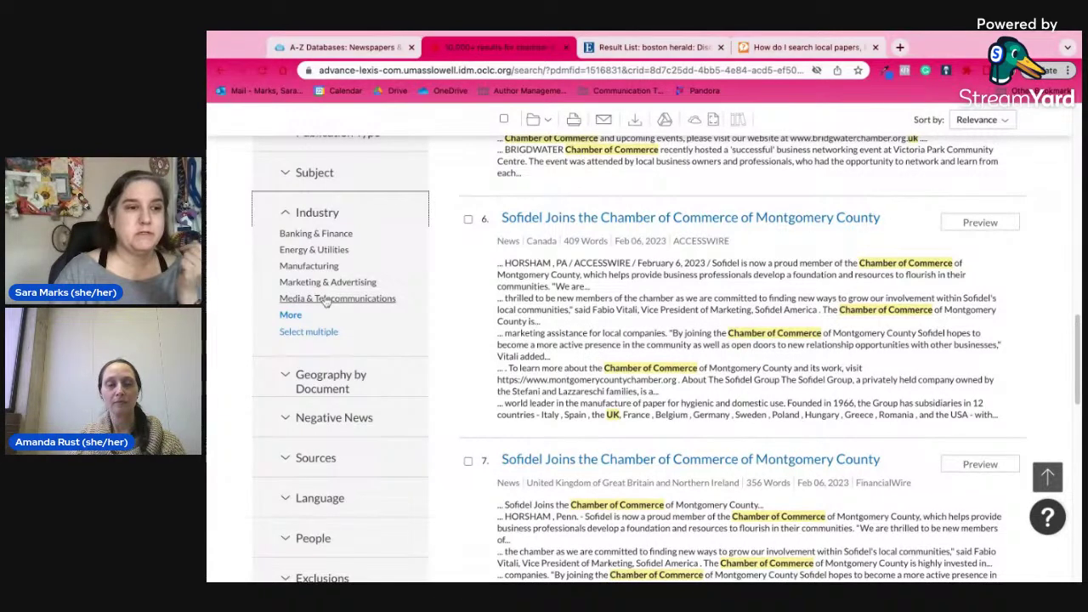
click(285, 379)
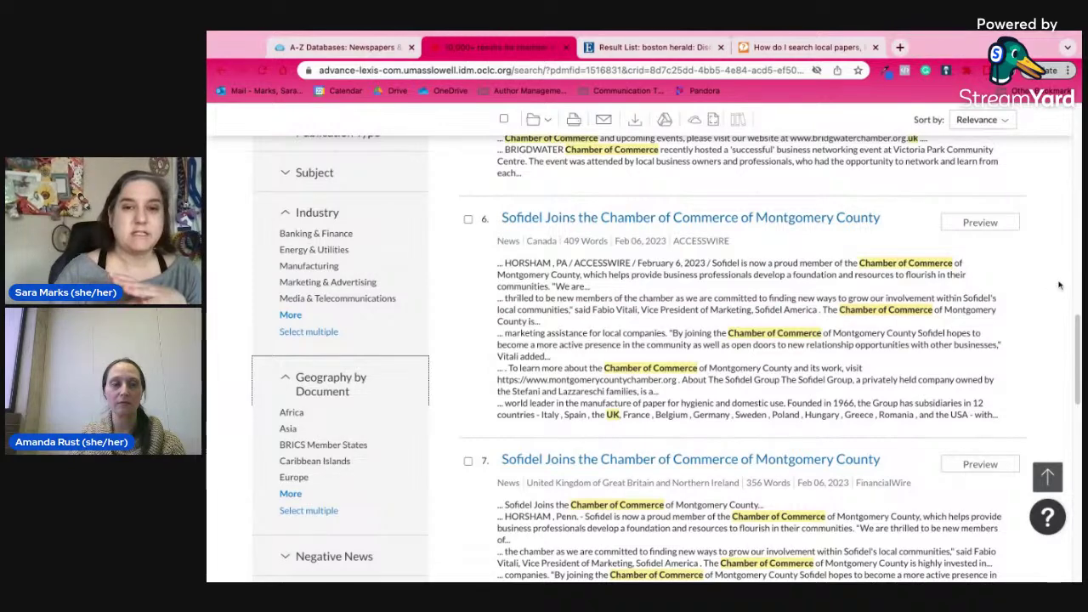
Step: Expand the Negative News and People filters to view their options
scroll(1076, 331, up, 3)
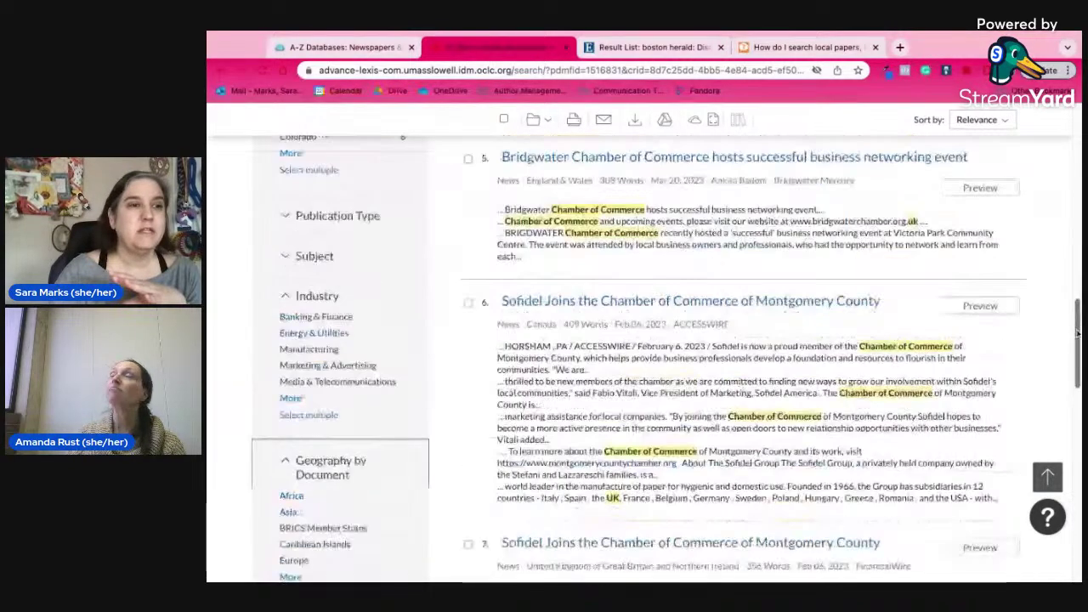
scroll(1075, 332, down, 3)
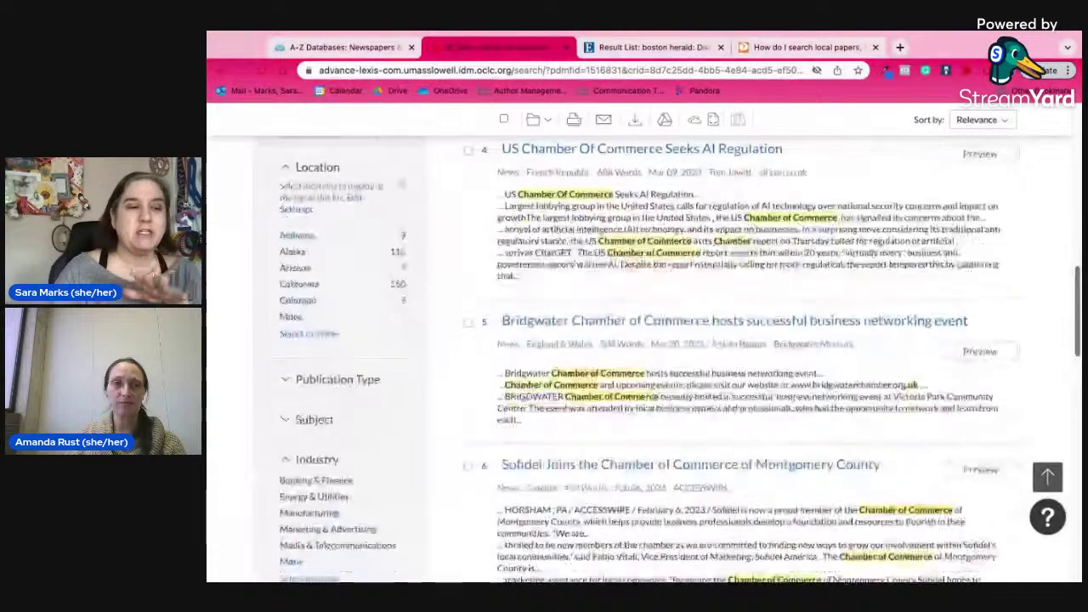
scroll(1075, 332, down, 1)
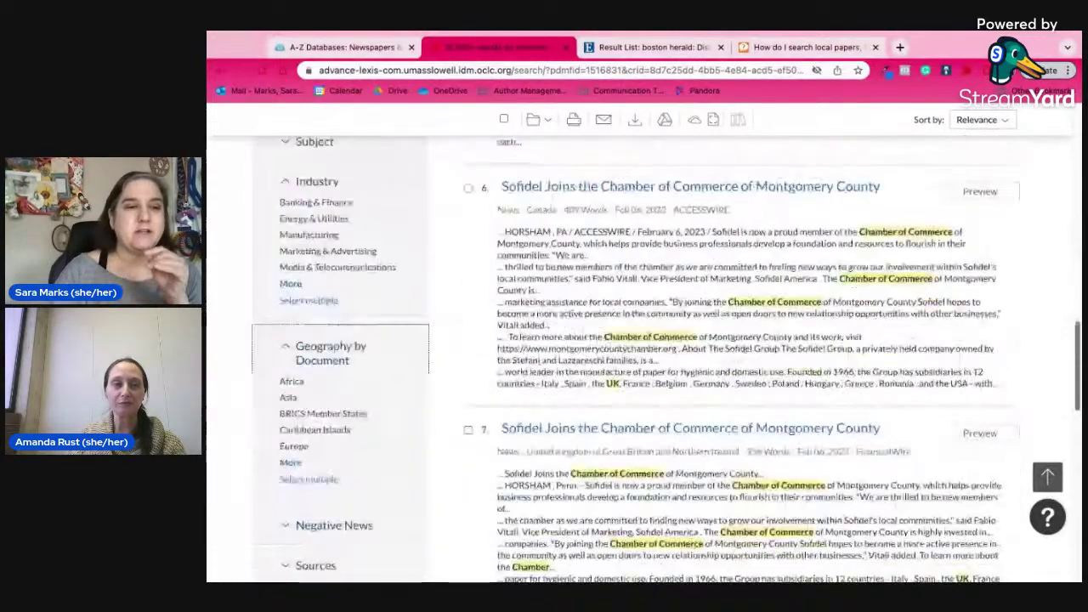
scroll(668, 361, down, 3)
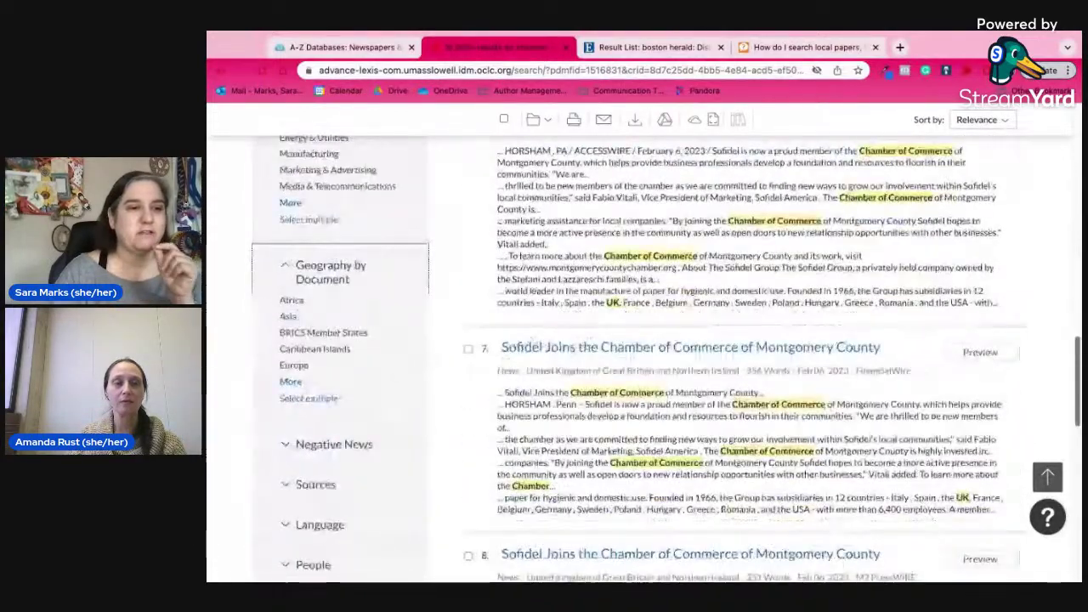
scroll(295, 247, down, 4)
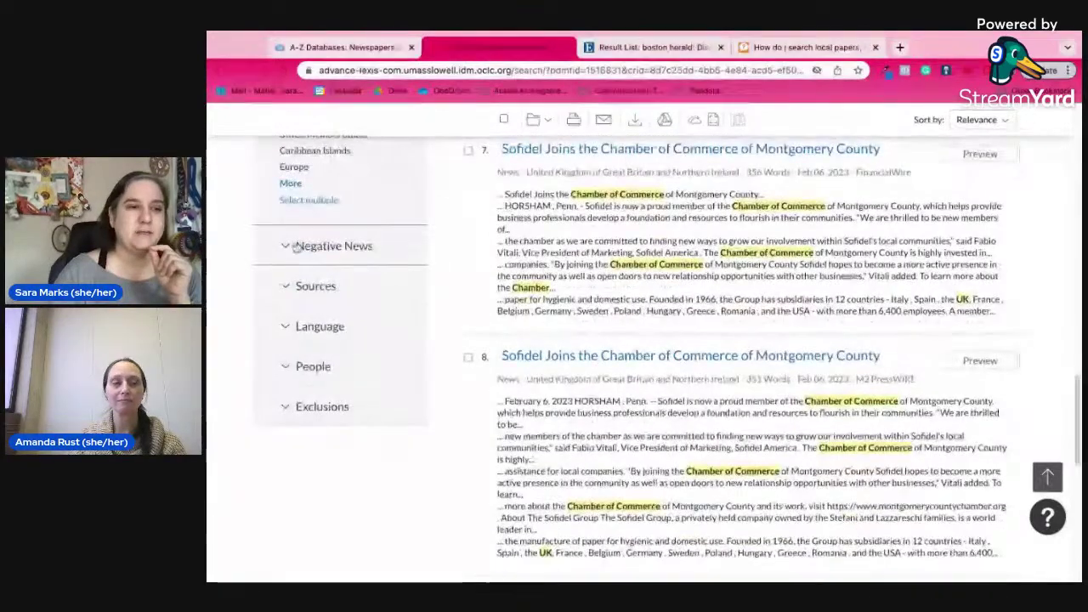
click(295, 247)
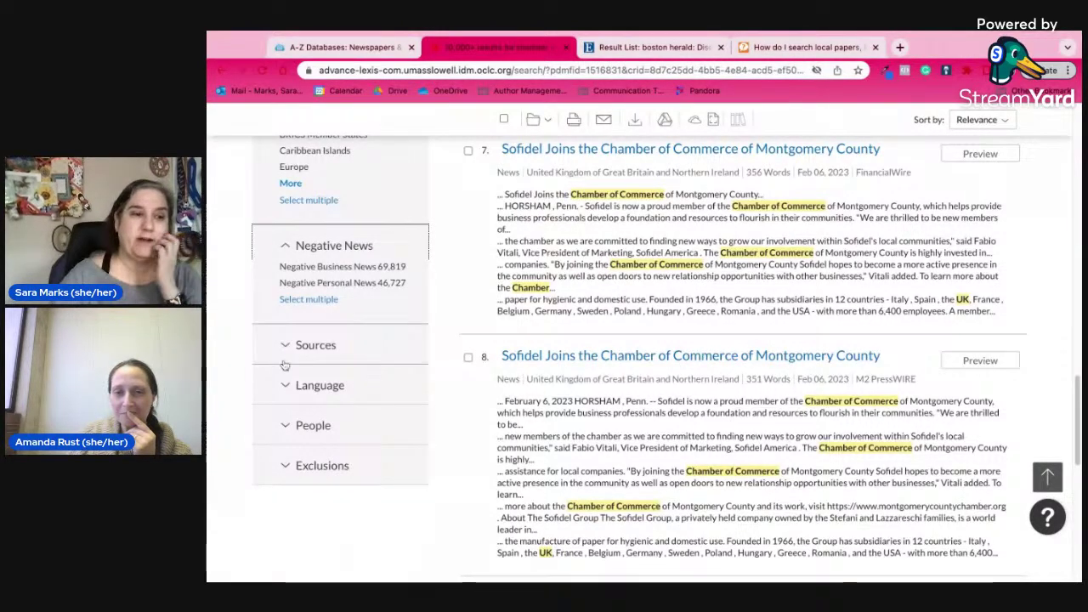
click(289, 426)
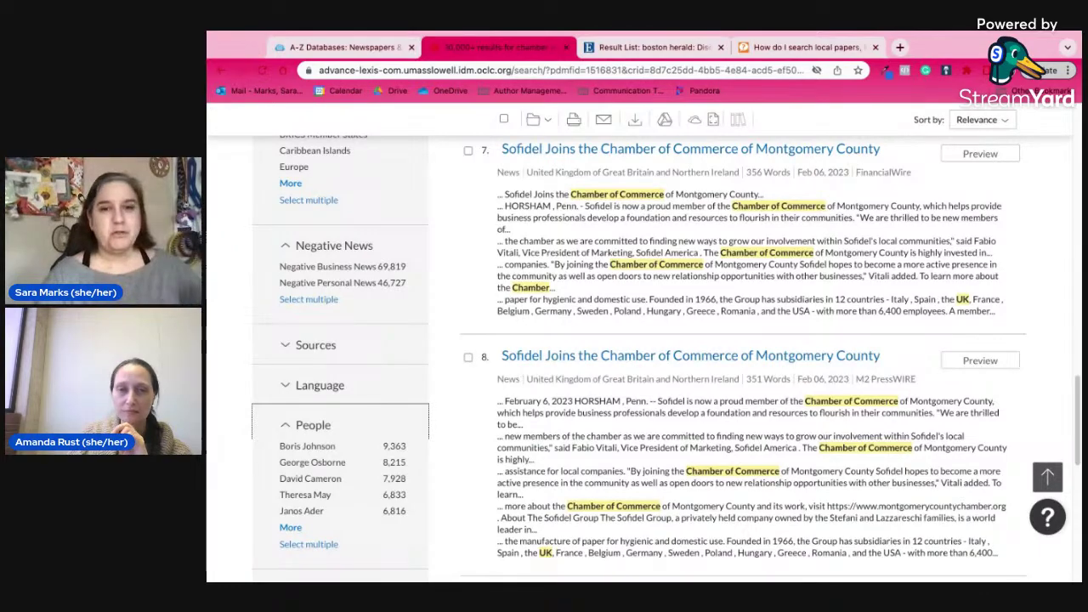
Step: Narrow the chamber of commerce results to the California location and remove the "england or UK" filter
drag(1076, 410, 1076, 305)
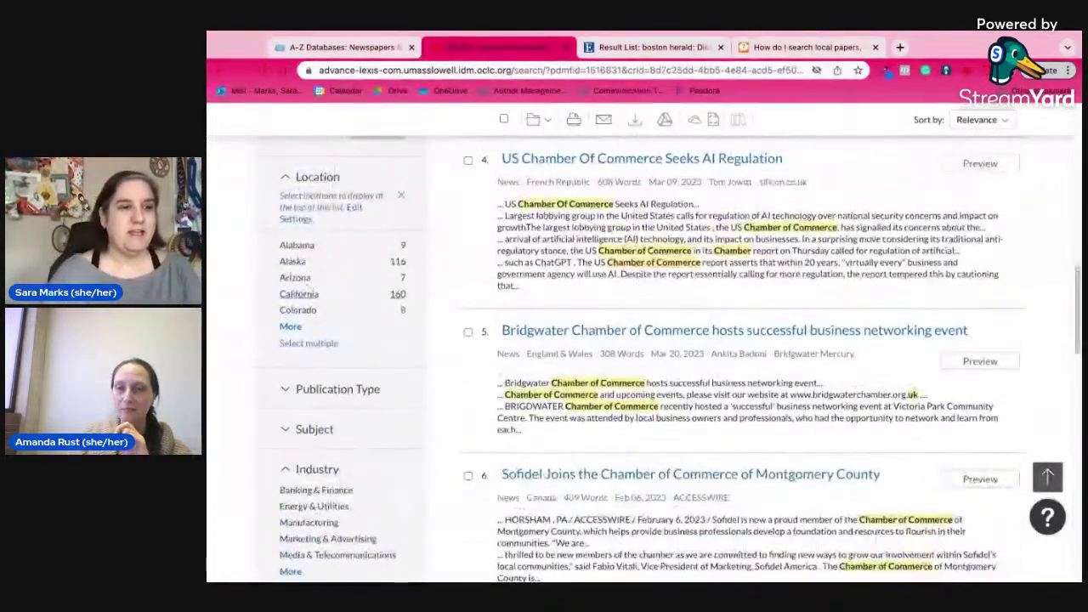
click(316, 297)
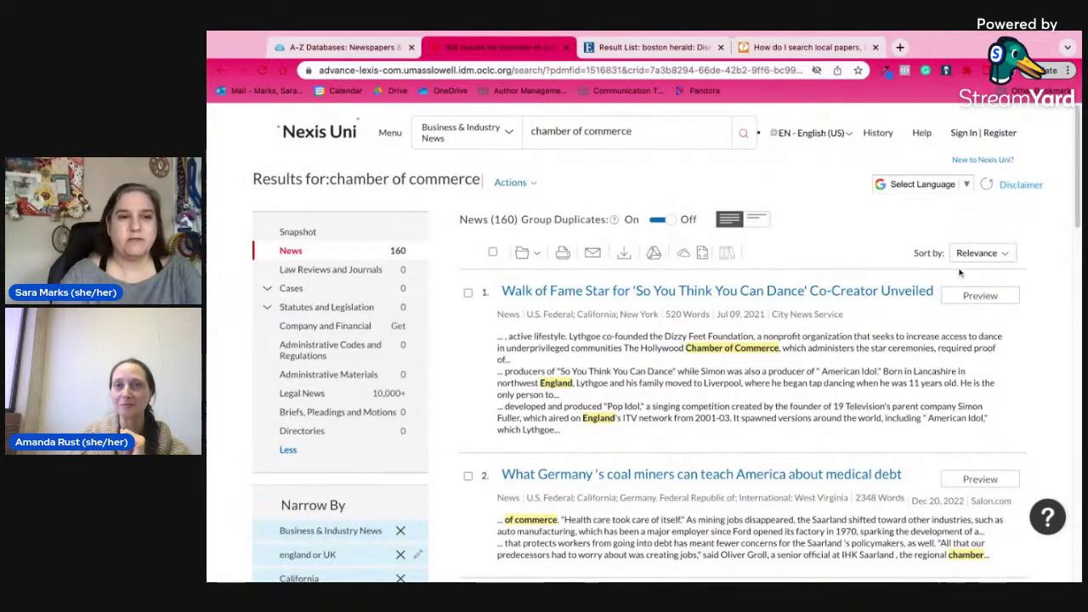
scroll(392, 260, down, 3)
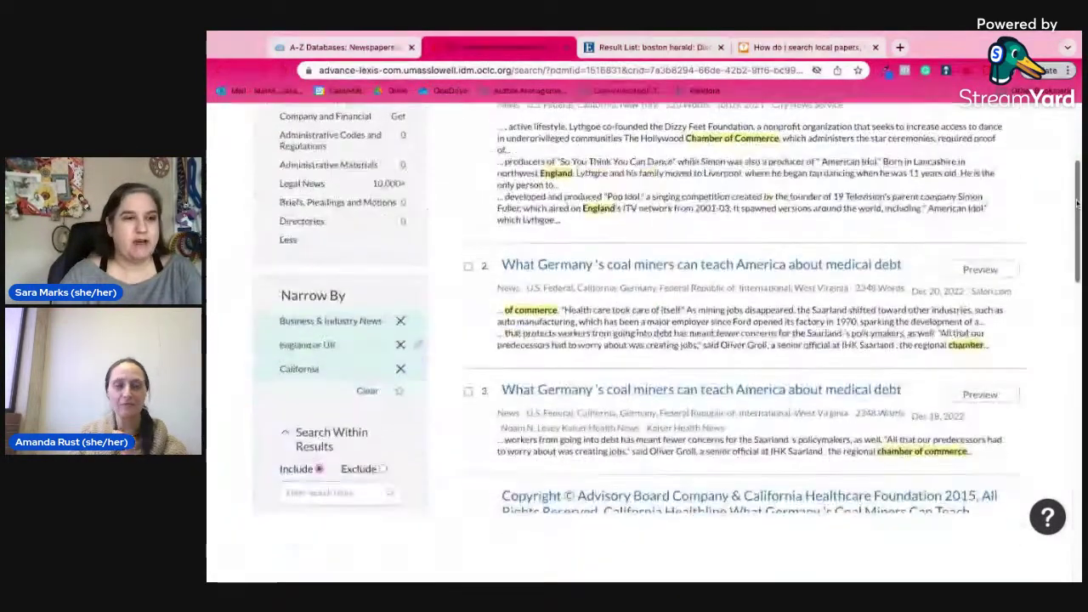
click(400, 344)
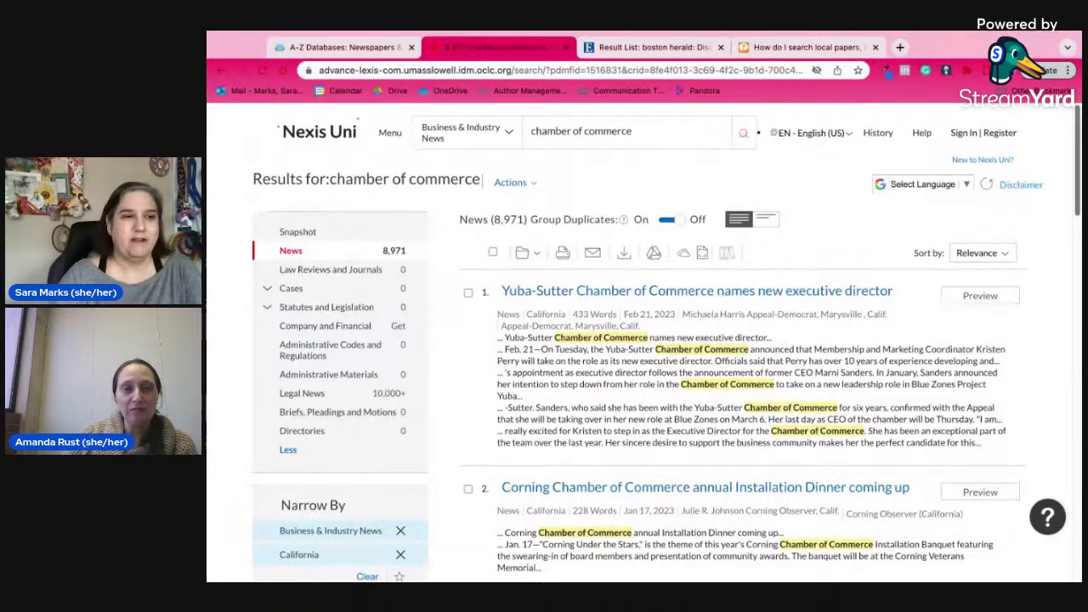
Step: Look through the California results and their filter categories, from Timeline down to People and Exclusions
scroll(646, 340, down, 2)
scroll(646, 340, down, 12)
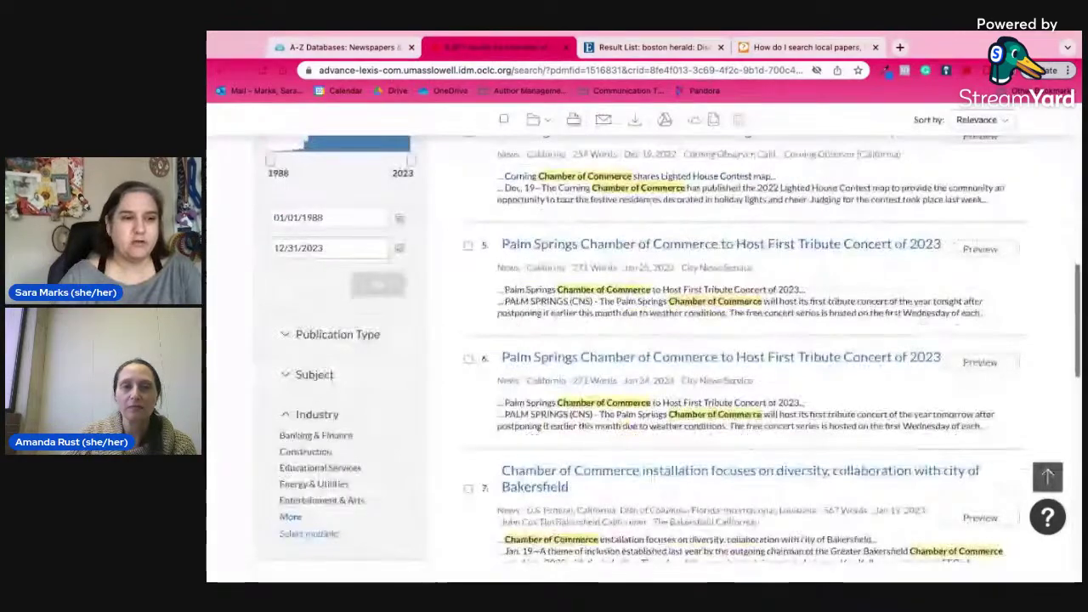
scroll(647, 340, down, 2)
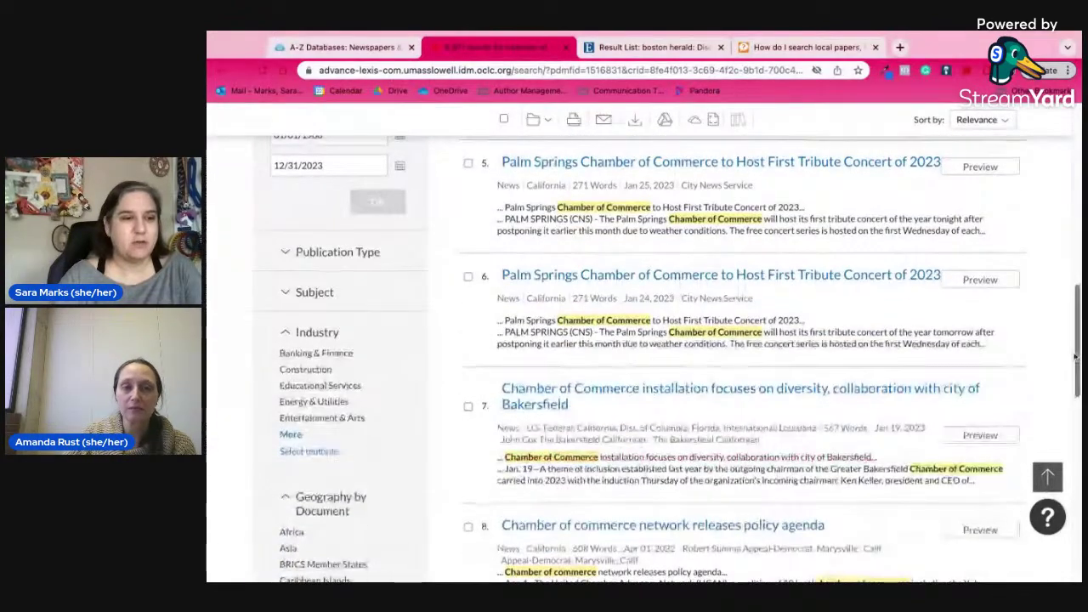
scroll(646, 340, down, 4)
scroll(646, 341, down, 8)
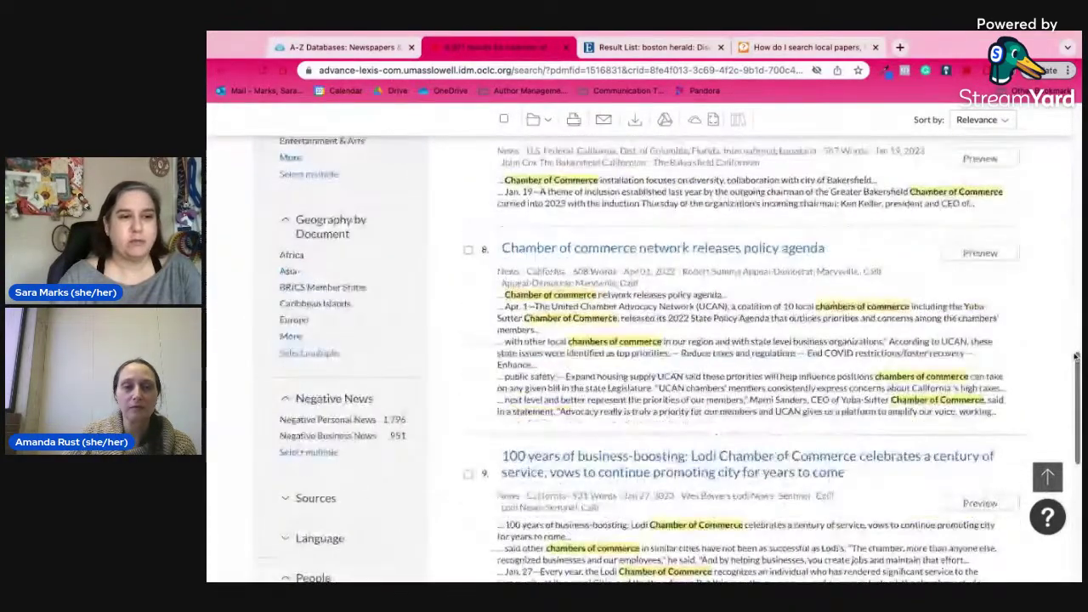
scroll(646, 340, down, 1)
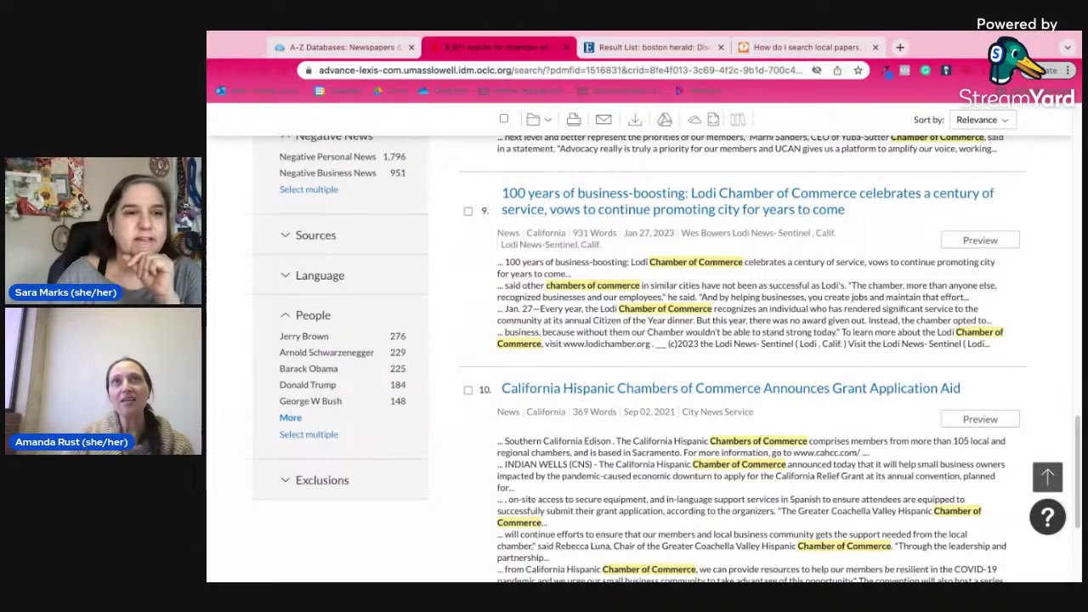
drag(1078, 455, 1078, 148)
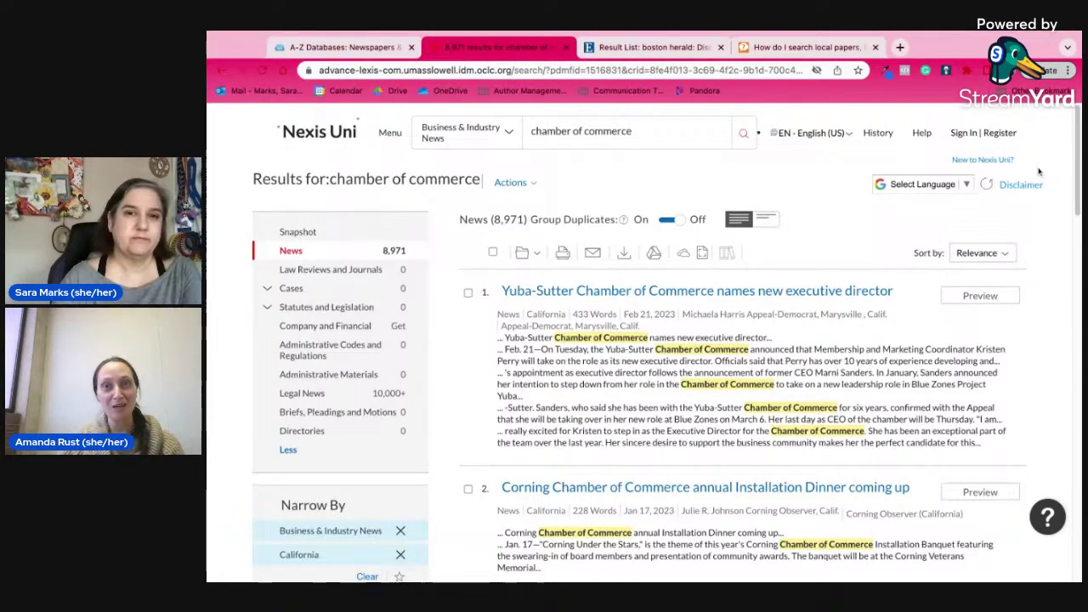
Step: Open the article "Yuba-Sutter Chamber of Commerce names new executive director" and read through its body
scroll(1080, 174, down, 2)
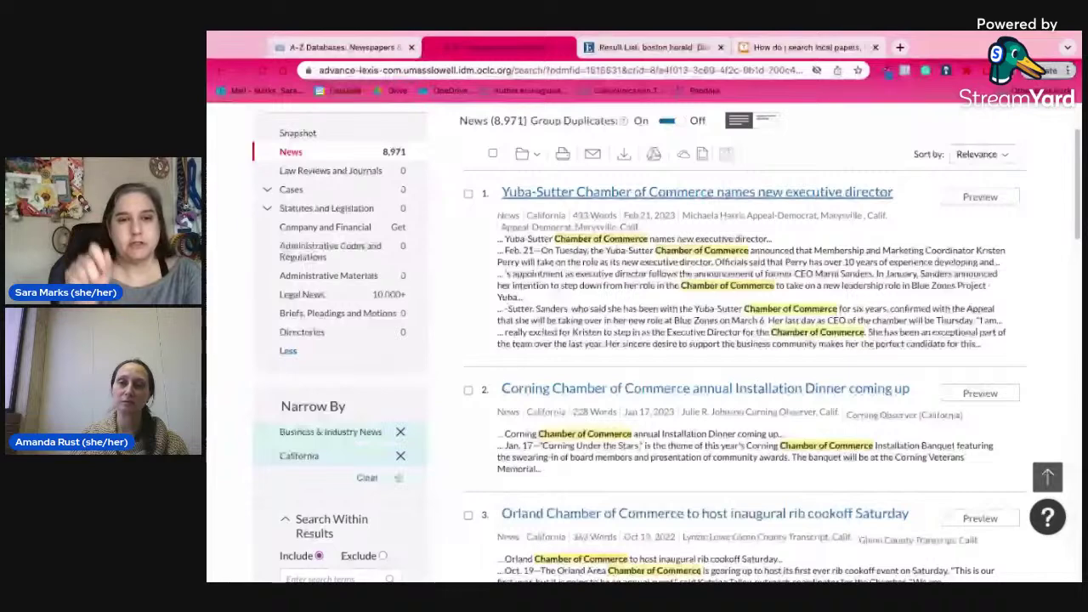
click(514, 192)
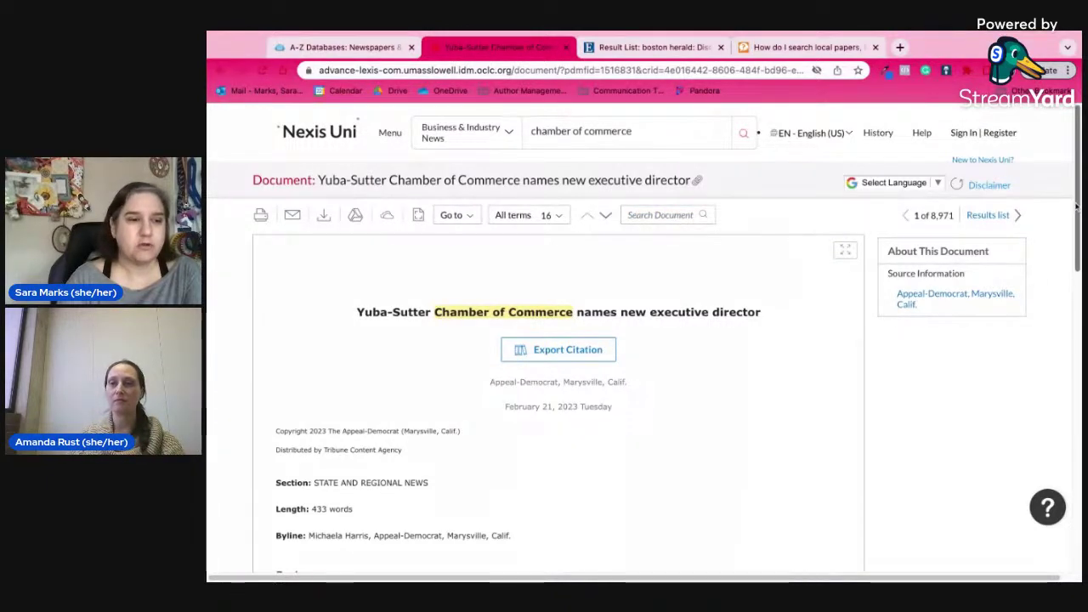
scroll(1077, 207, down, 2)
scroll(1077, 206, down, 5)
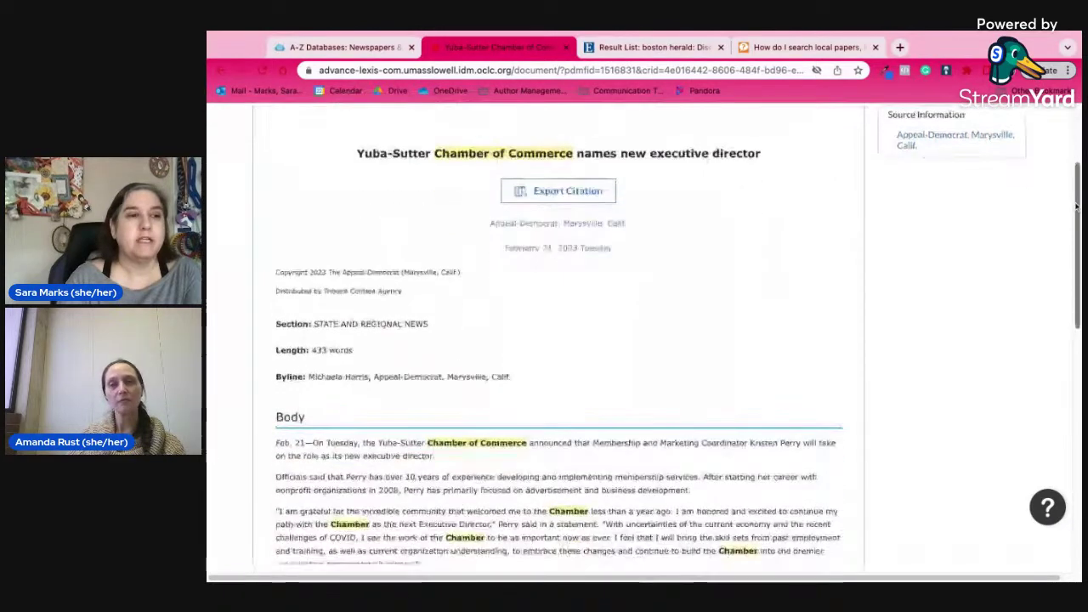
scroll(333, 223, down, 1)
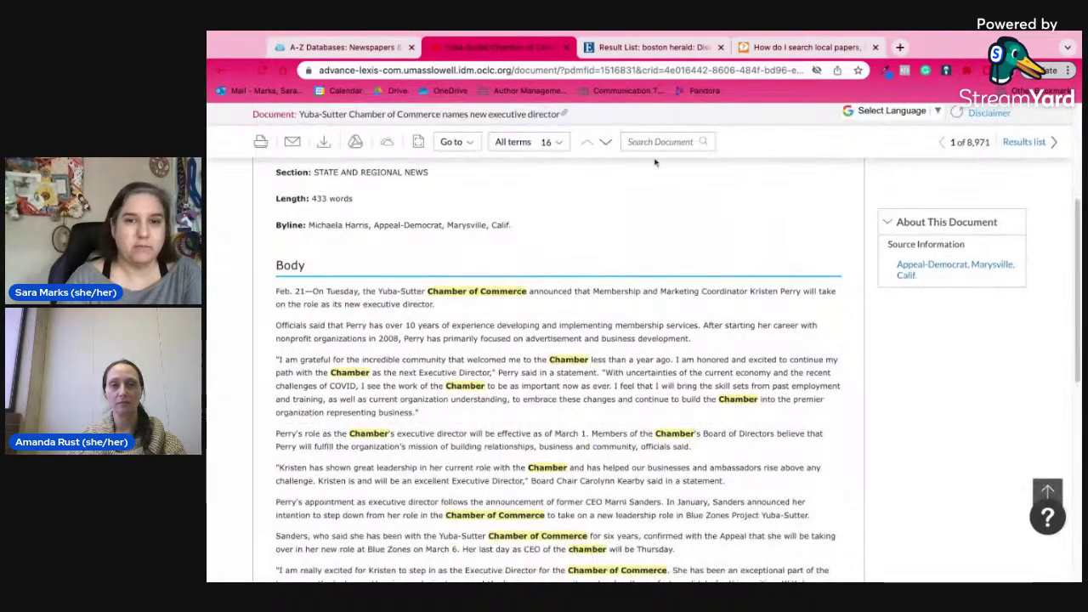
scroll(1076, 278, down, 5)
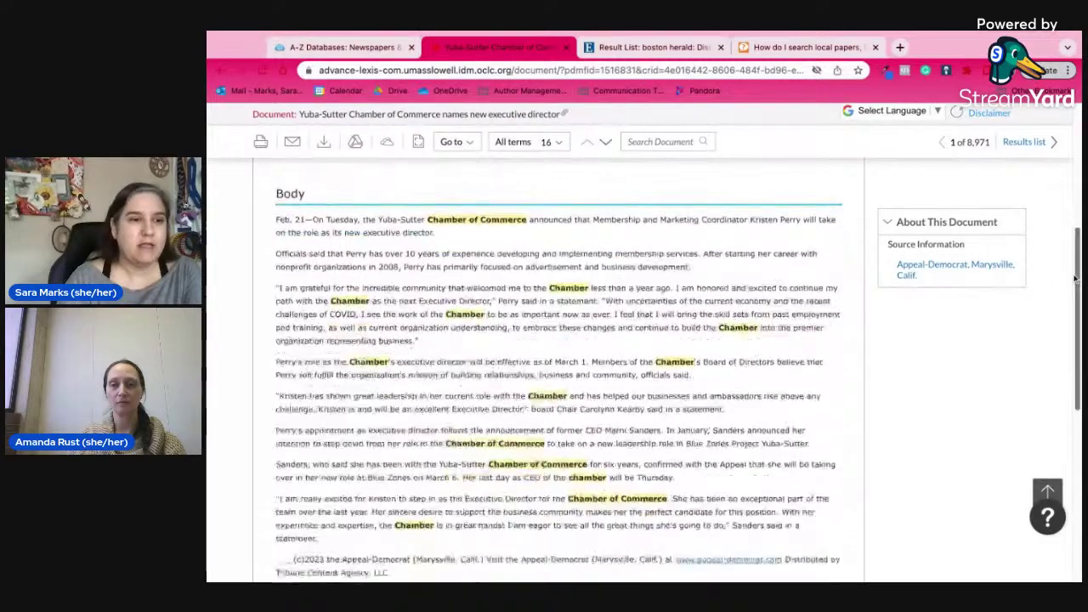
Step: View the article's Classification section and highlight its Subject terms, clearing the highlight when done
scroll(557, 371, down, 4)
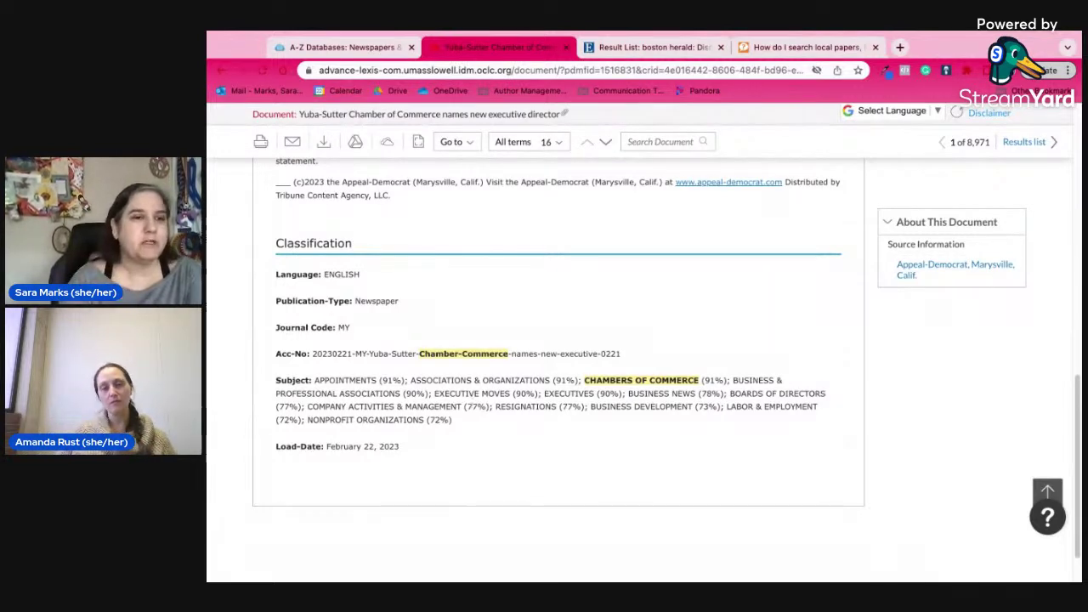
triple_click(457, 422)
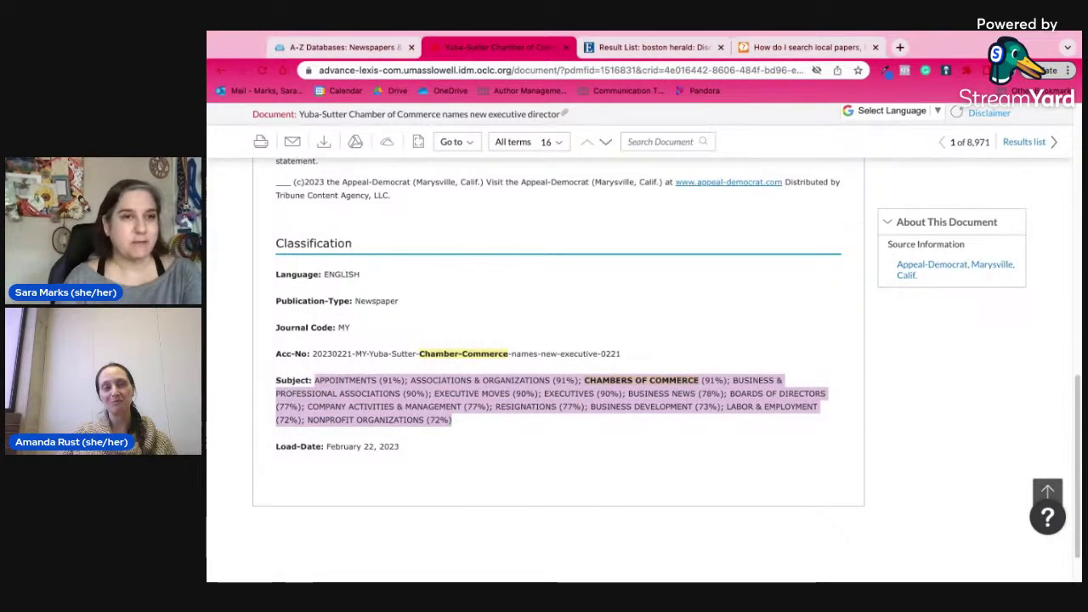
click(531, 458)
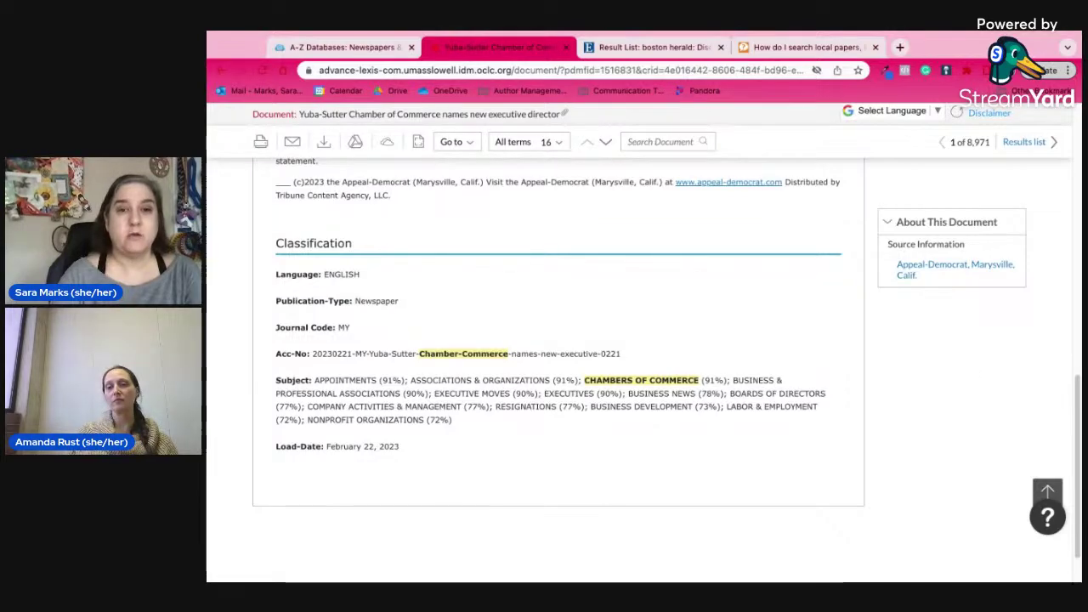
Step: View the article's section jumps and search-term options, then examine the list of translation languages and close it
drag(1078, 414, 1078, 166)
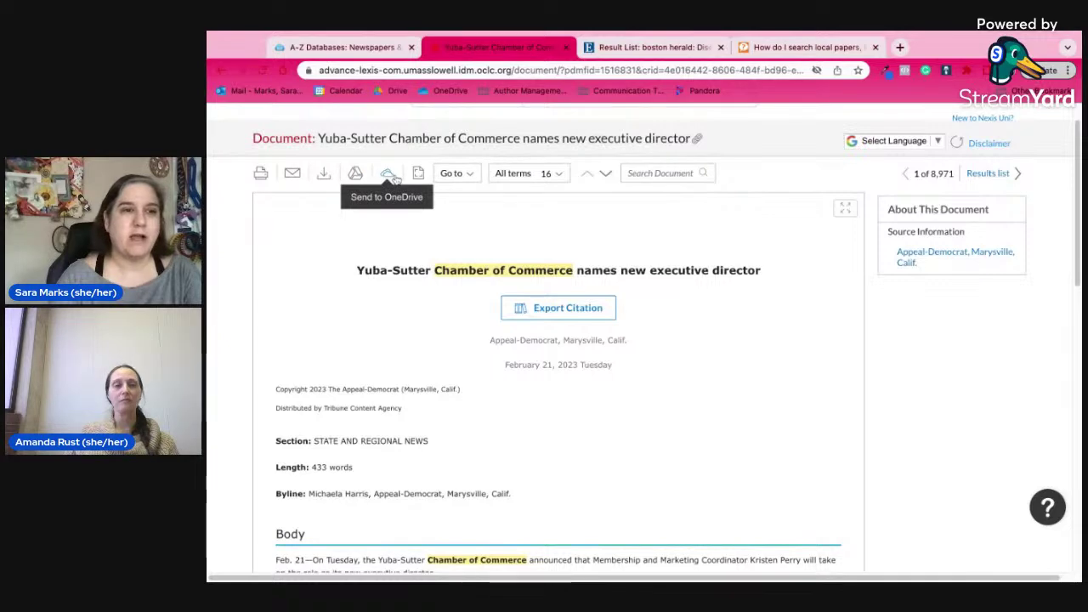
click(474, 176)
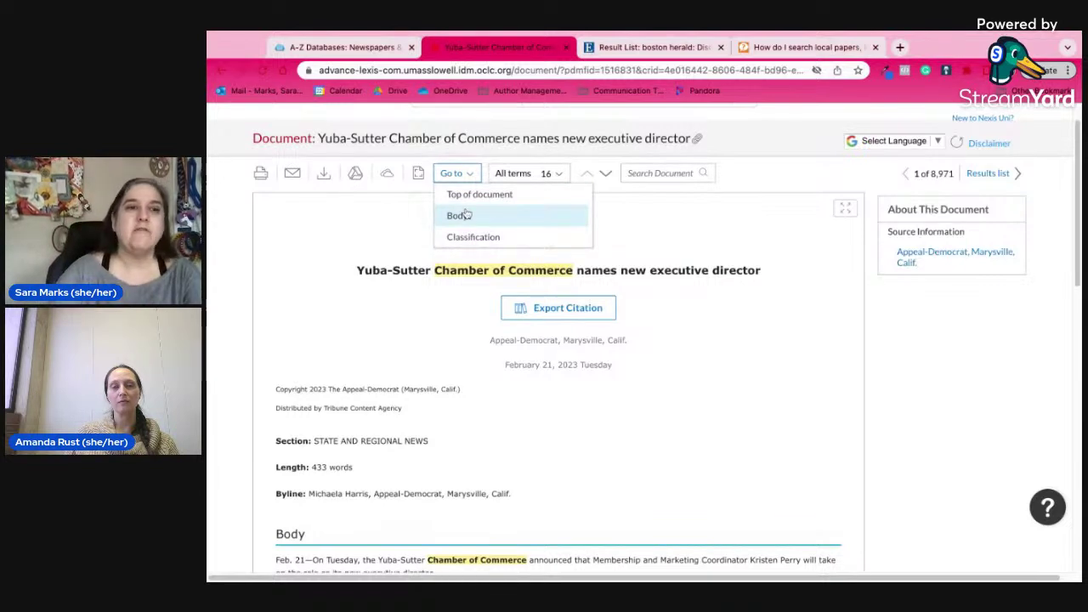
click(561, 175)
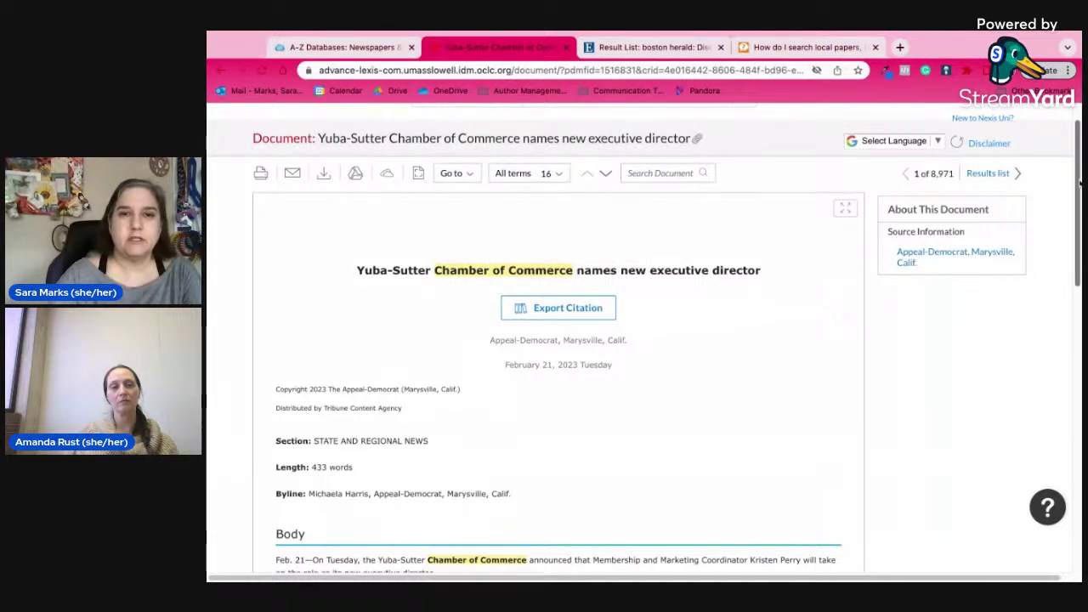
click(936, 140)
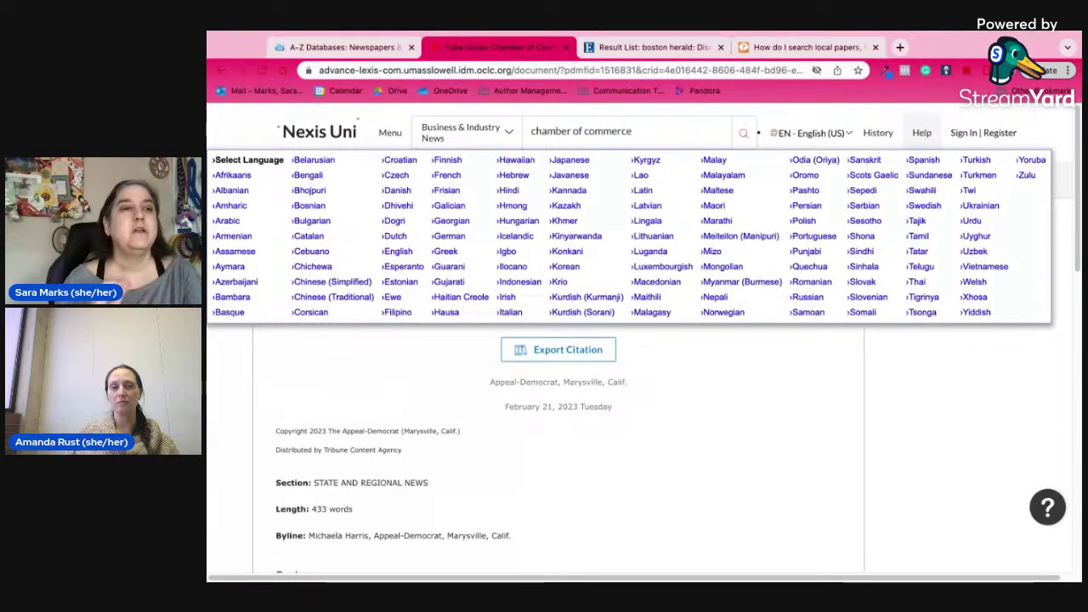
click(895, 387)
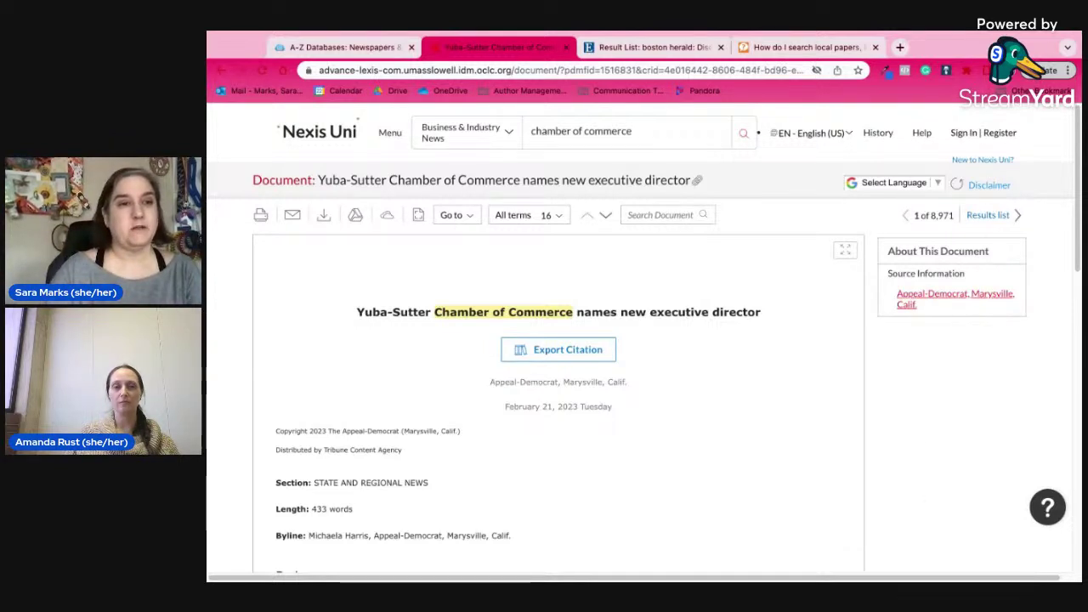
Step: Return to the Nexis Uni home page and look over the main search's recent searches, date ranges and content types
click(382, 141)
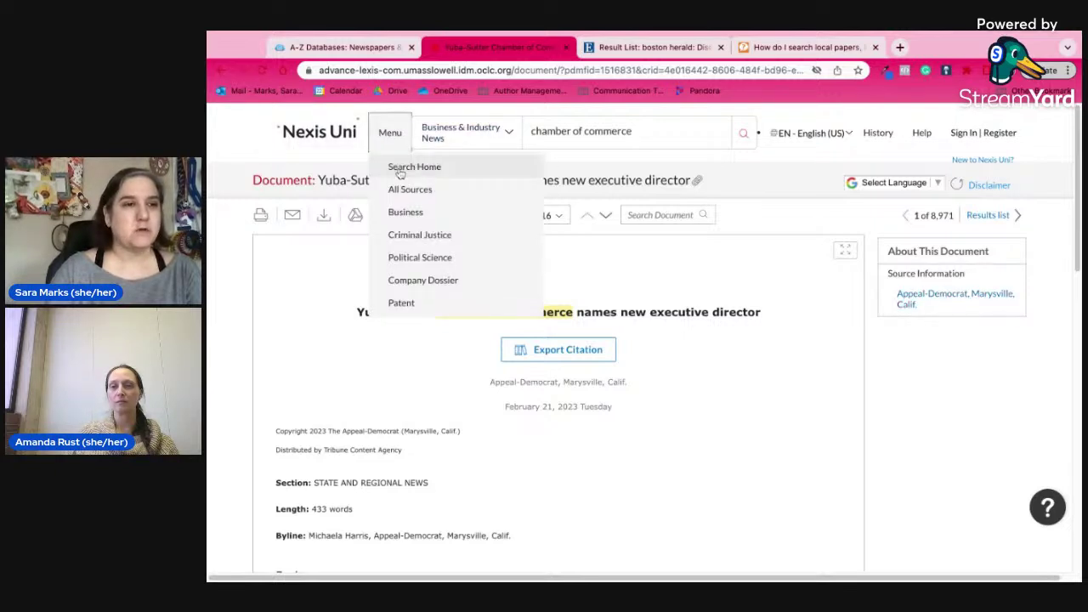
click(316, 131)
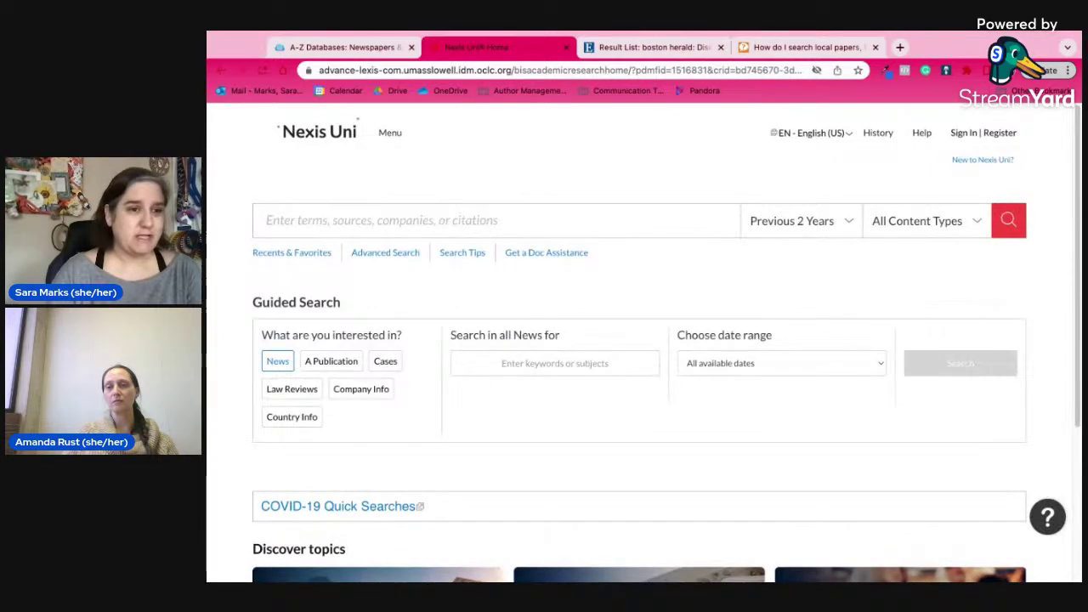
click(295, 223)
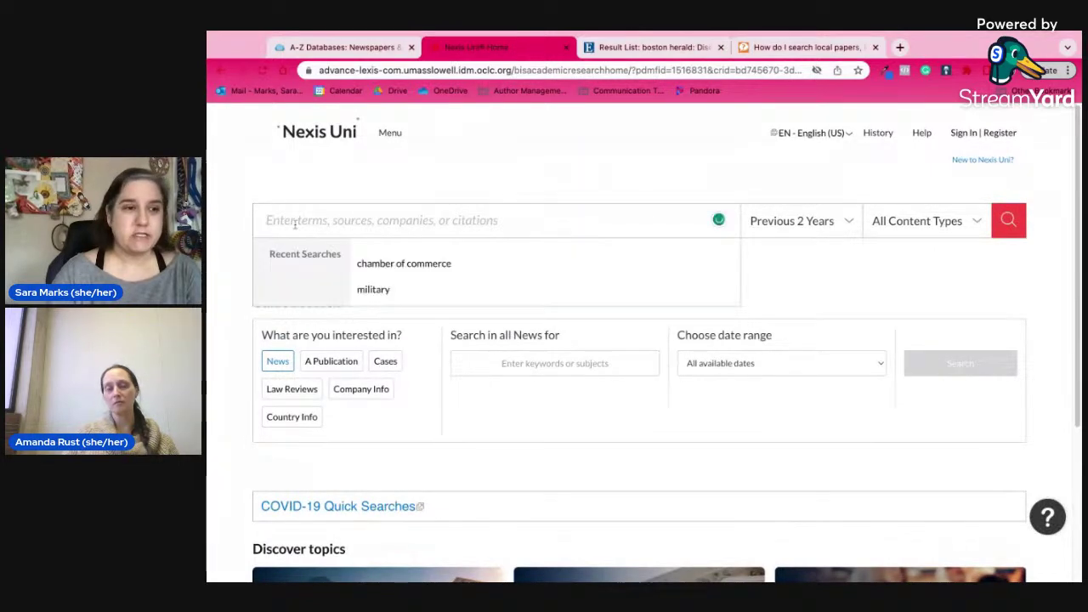
click(840, 280)
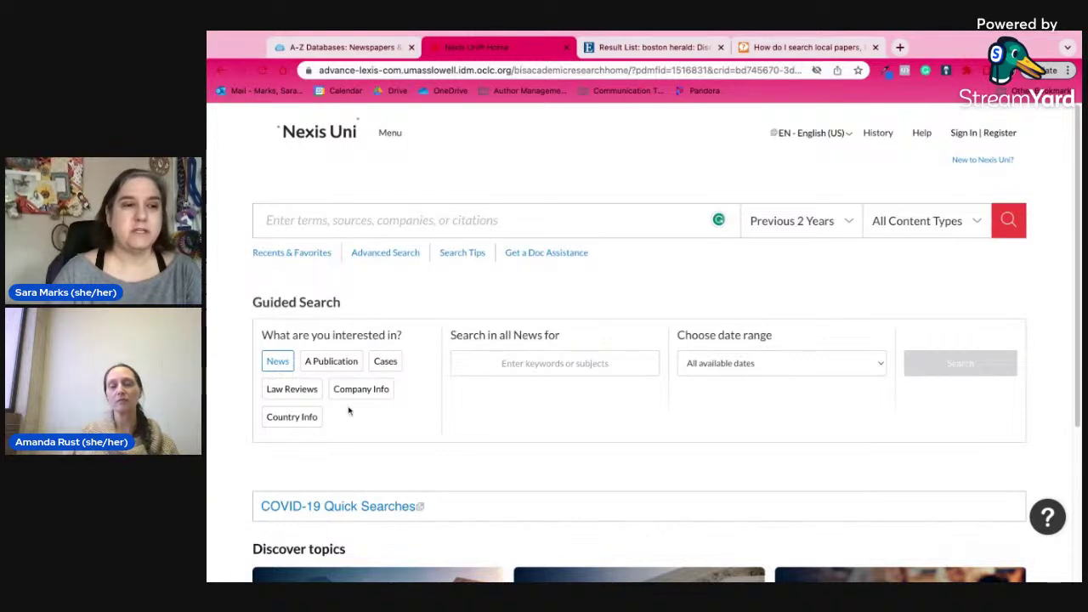
click(830, 230)
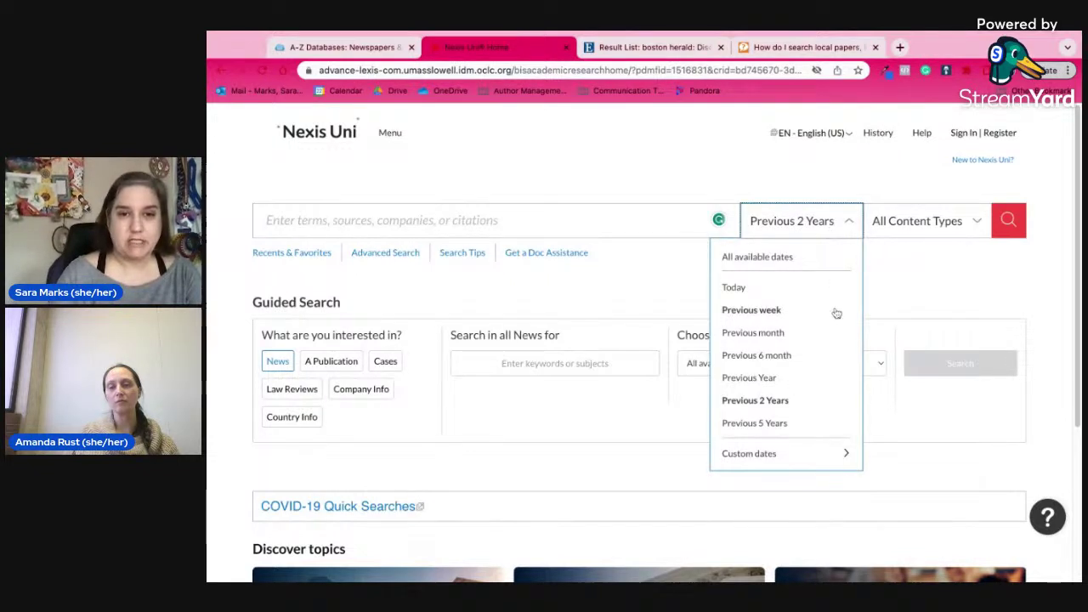
click(959, 225)
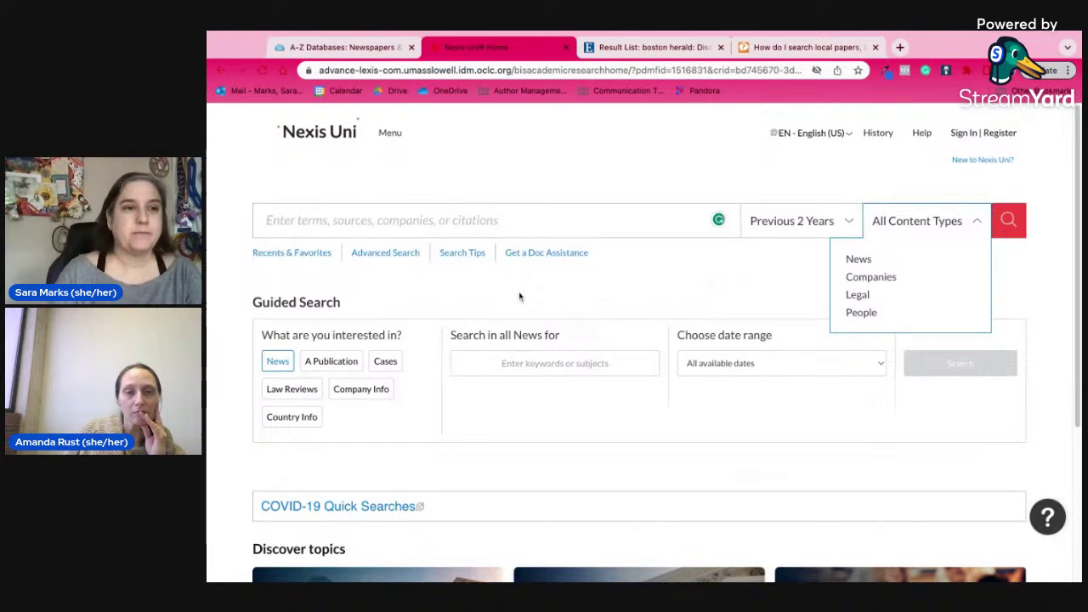
click(534, 196)
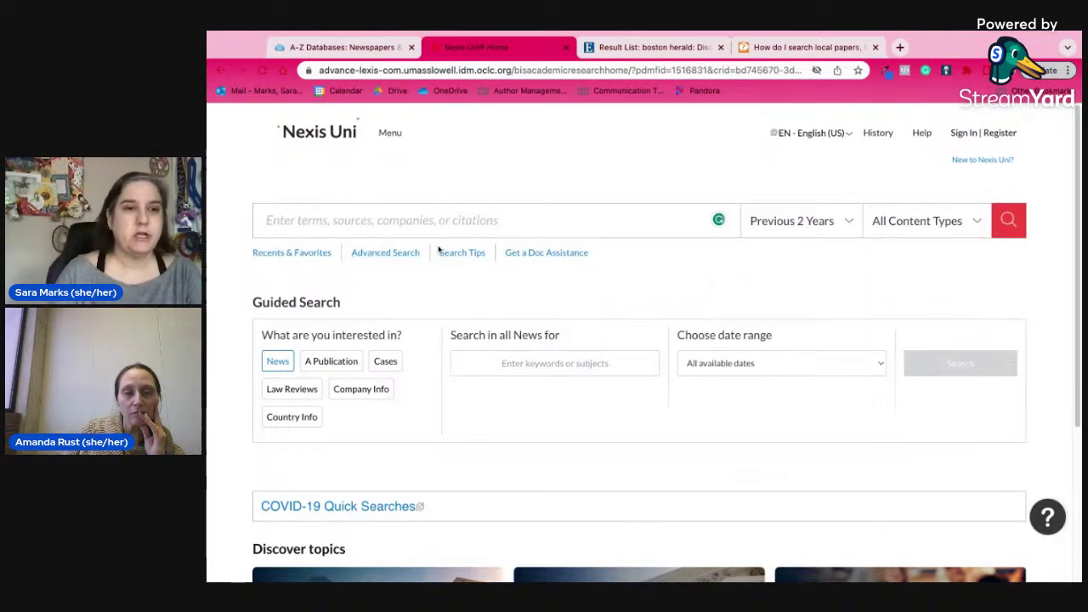
Step: Open Get a Doc Assistance, view the content types available by citation, and return to the home page
click(568, 254)
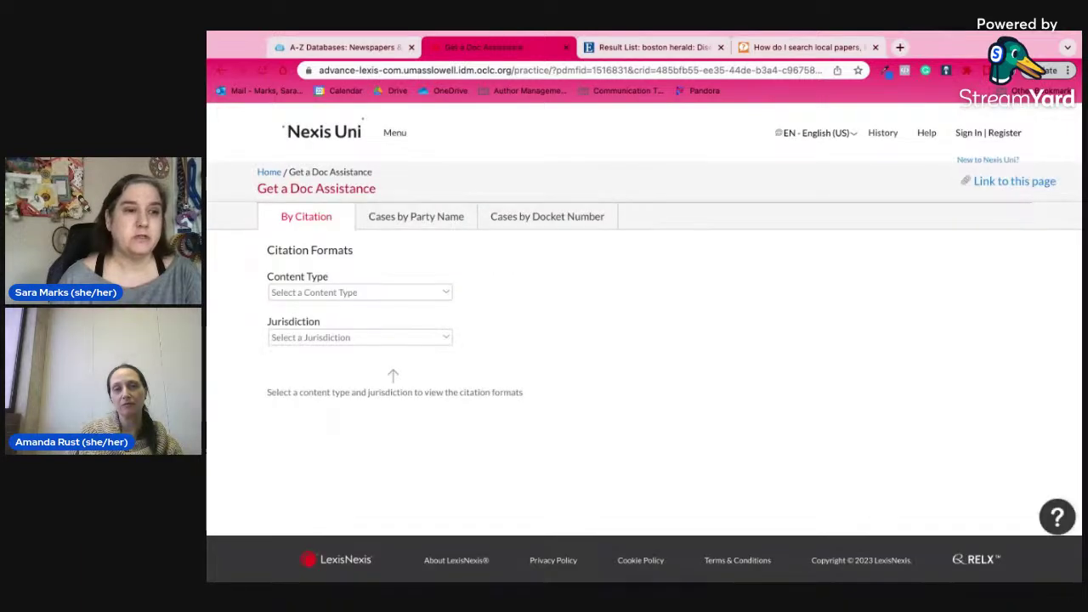
click(363, 296)
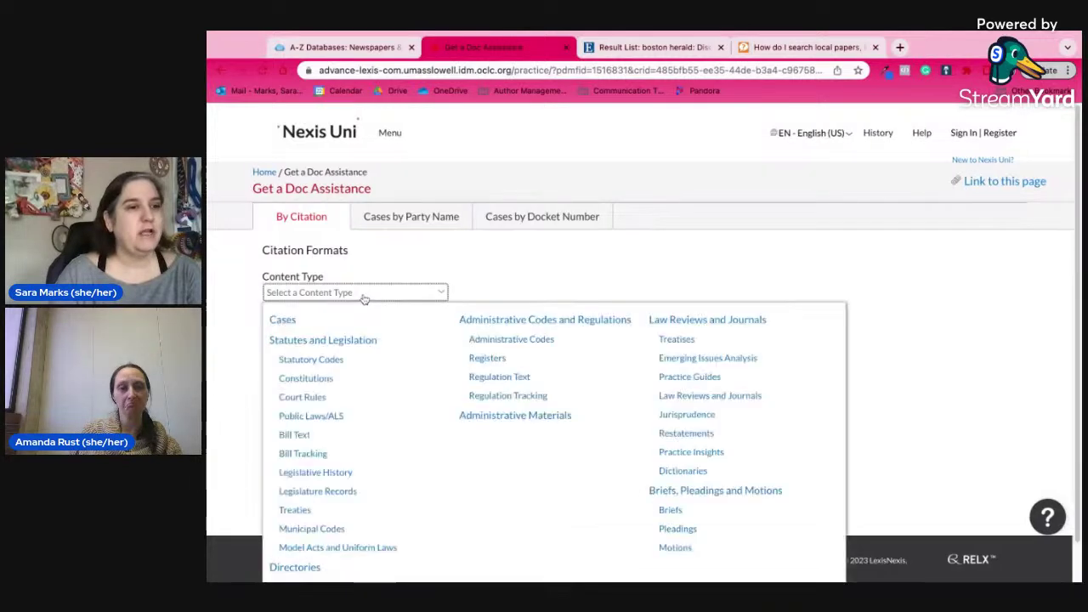
click(535, 283)
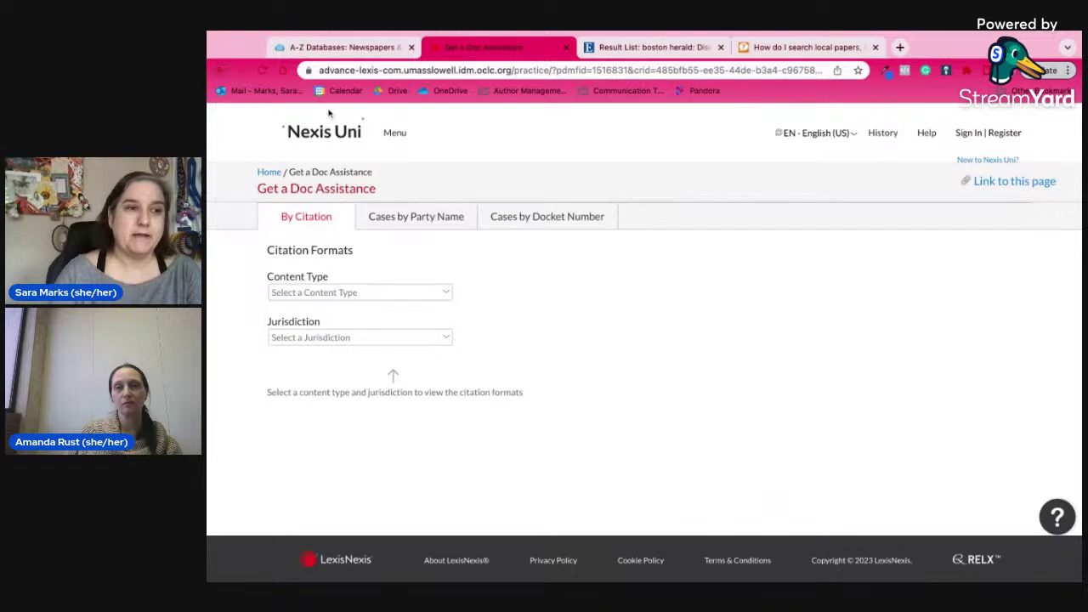
click(270, 173)
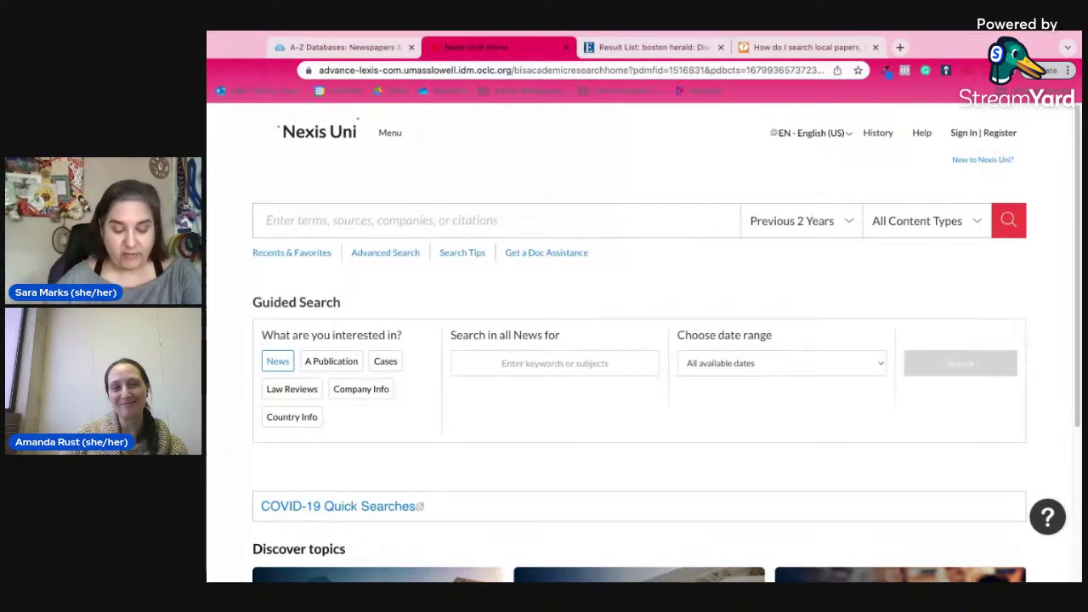
Step: Open the UMass Lowell Library home page in the A-Z Databases tab and read the From The Library research support session listings
click(310, 47)
click(285, 73)
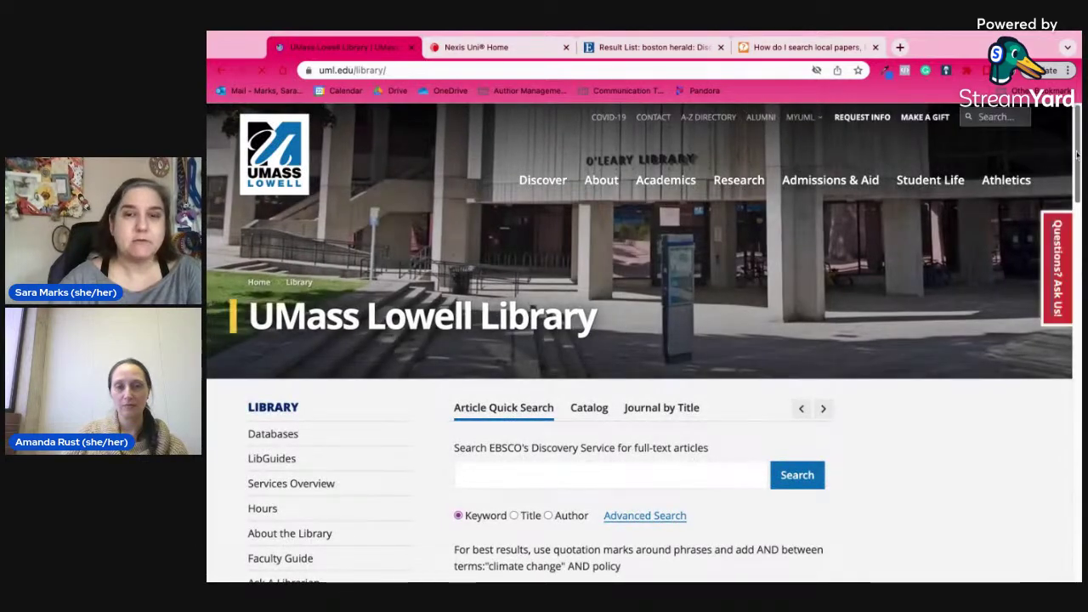
scroll(1078, 157, down, 3)
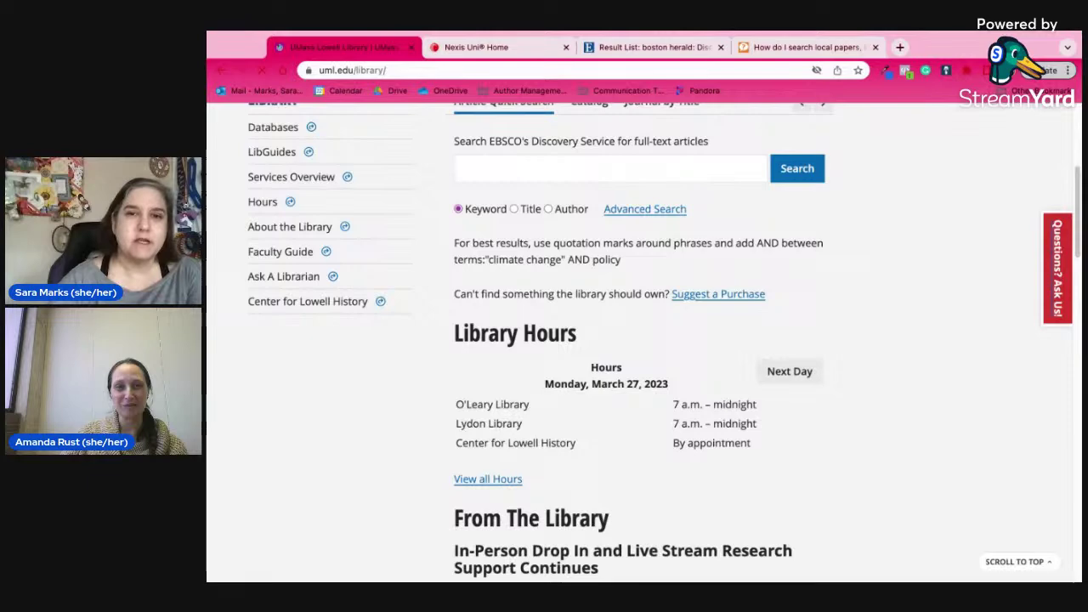
scroll(1078, 194, down, 3)
scroll(1077, 194, down, 1)
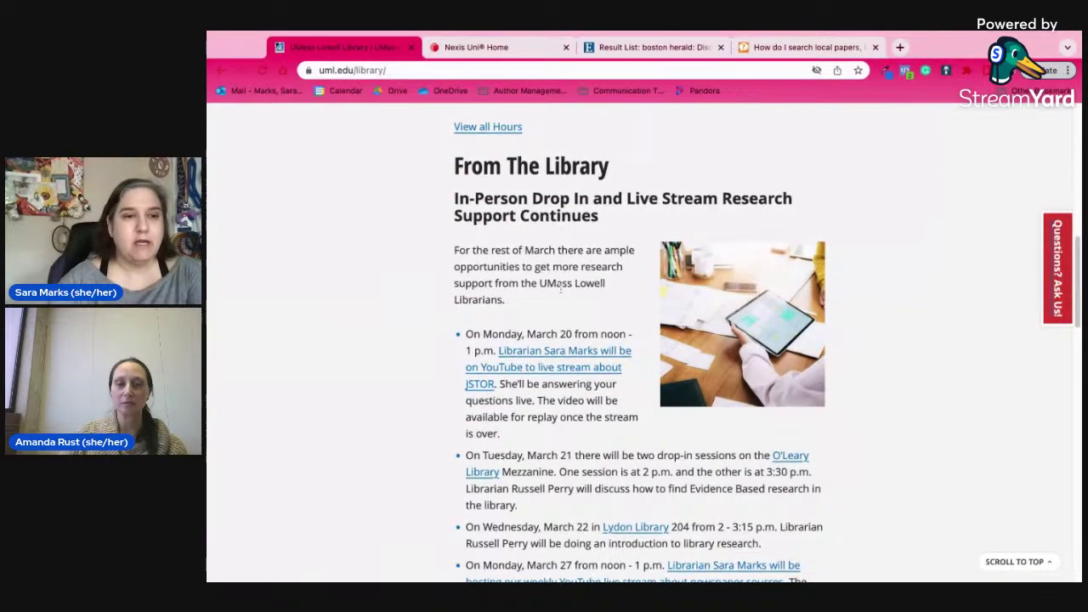
scroll(1078, 318, down, 3)
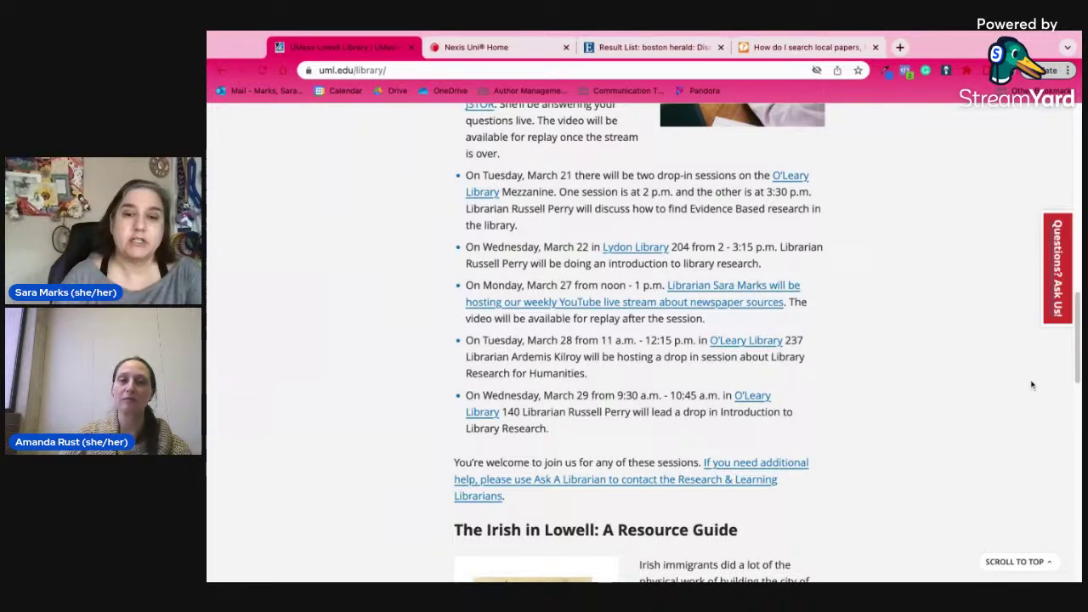
Step: Open the library's Ask A Librarian page and highlight the Monday-Thursday chat hours, 4:30-6:30pm
drag(1079, 357, 1078, 227)
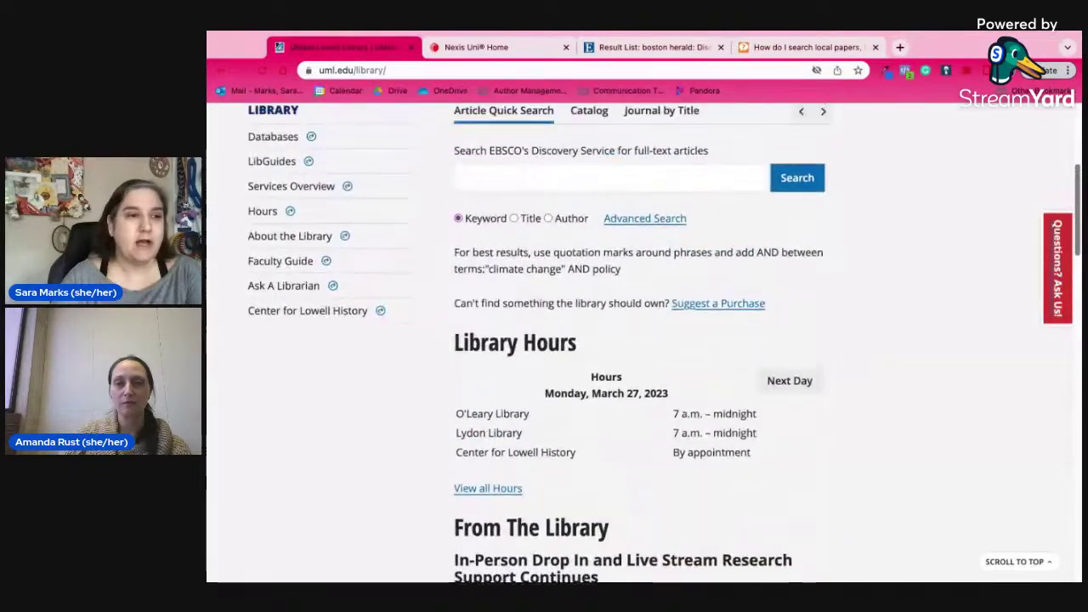
scroll(644, 340, up, 1)
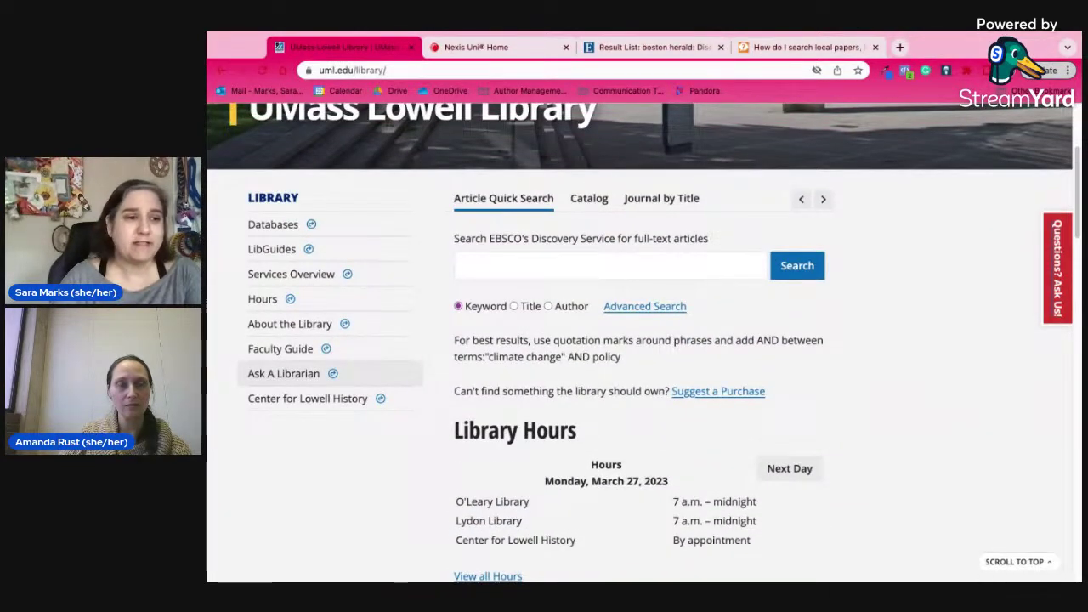
click(283, 373)
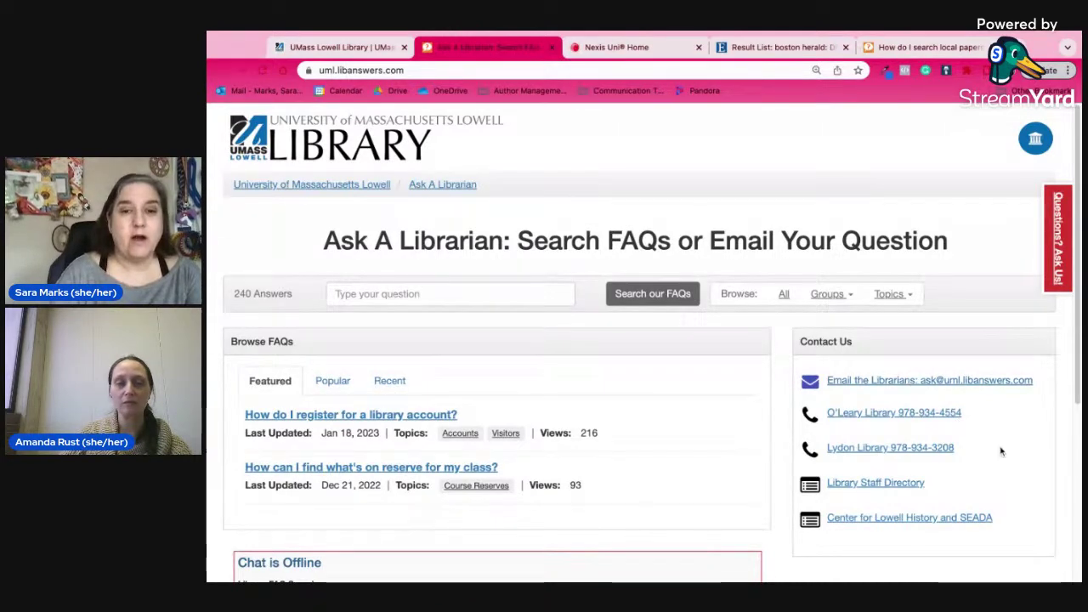
scroll(1078, 397, down, 1)
scroll(1079, 396, down, 5)
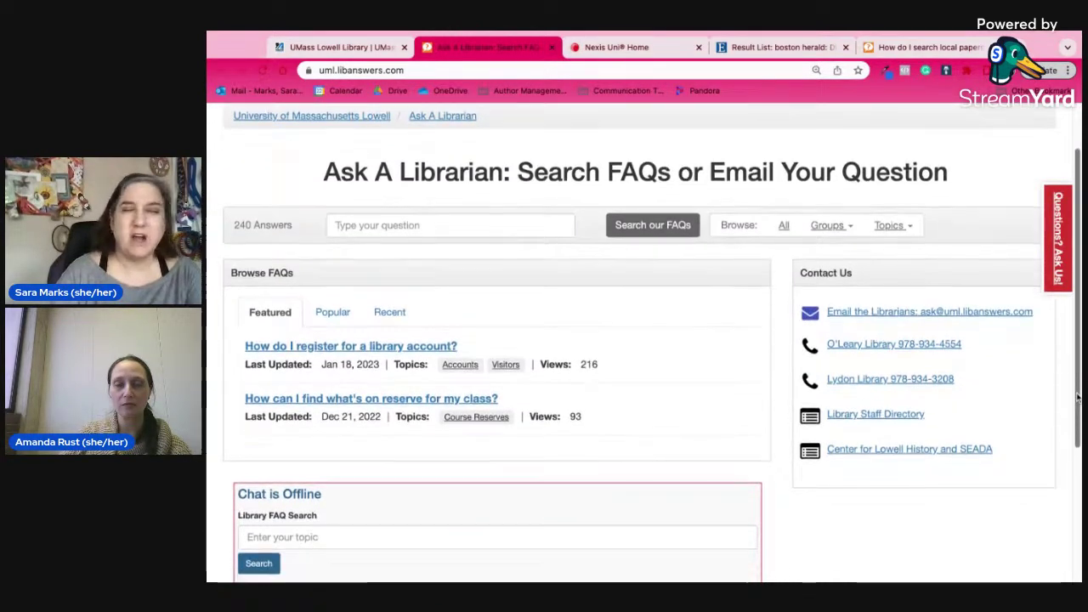
scroll(1078, 396, down, 2)
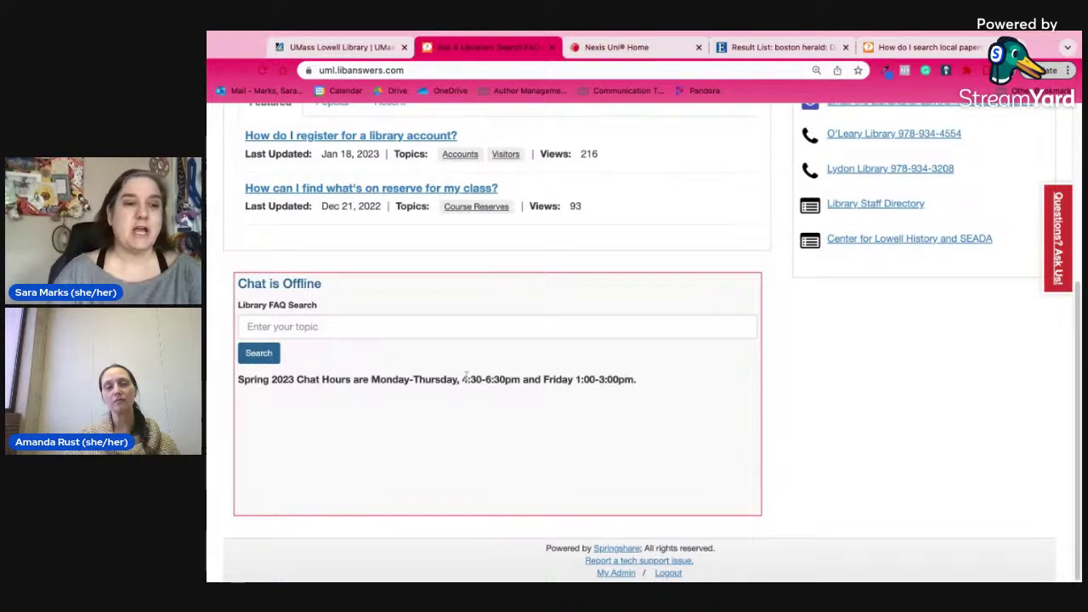
drag(462, 382, 521, 382)
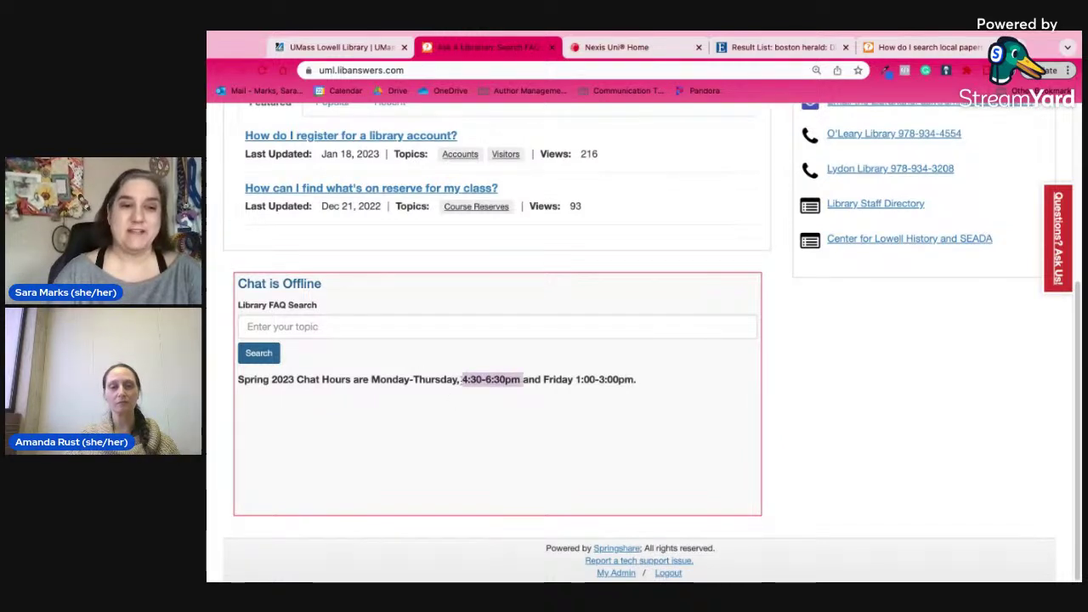